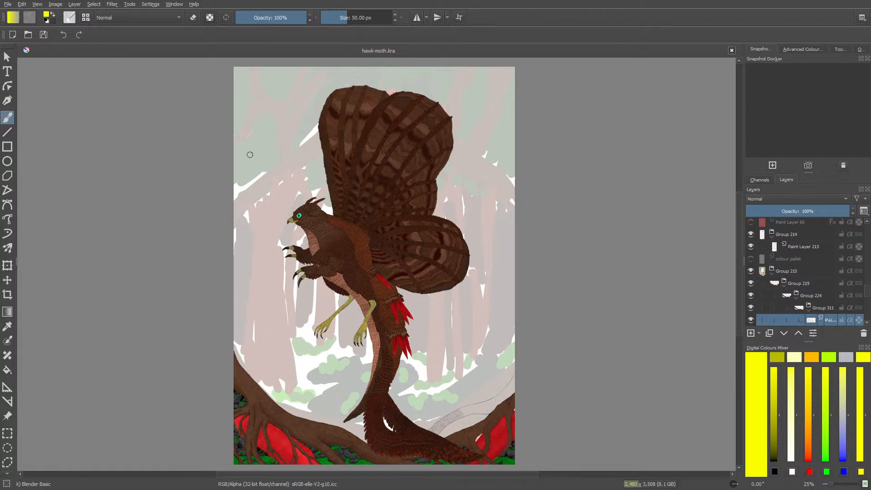
- Examine the whole hawk-moth painting, then the partly textured root sketch in its lower right area
{"action": "scroll", "coordinate": [250, 154], "scroll_direction": "down", "scroll_amount": 3}
{"action": "scroll", "coordinate": [106, 93], "scroll_direction": "up", "scroll_amount": 3}
{"action": "scroll", "coordinate": [479, 160], "scroll_direction": "down", "scroll_amount": 3}
{"action": "scroll", "coordinate": [622, 166], "scroll_direction": "up", "scroll_amount": 2}
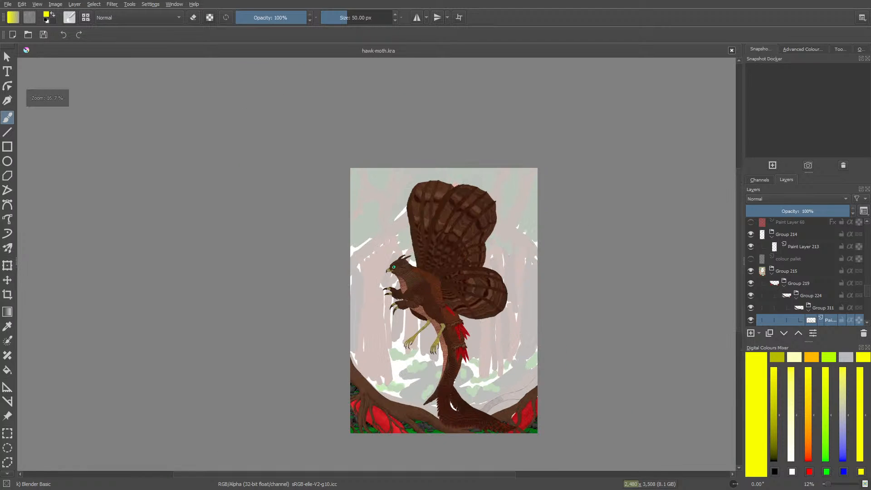
{"action": "scroll", "coordinate": [630, 228], "scroll_direction": "down", "scroll_amount": 1}
{"action": "scroll", "coordinate": [628, 283], "scroll_direction": "up", "scroll_amount": 3}
{"action": "scroll", "coordinate": [449, 252], "scroll_direction": "up", "scroll_amount": 1}
{"action": "scroll", "coordinate": [445, 251], "scroll_direction": "down", "scroll_amount": 3}
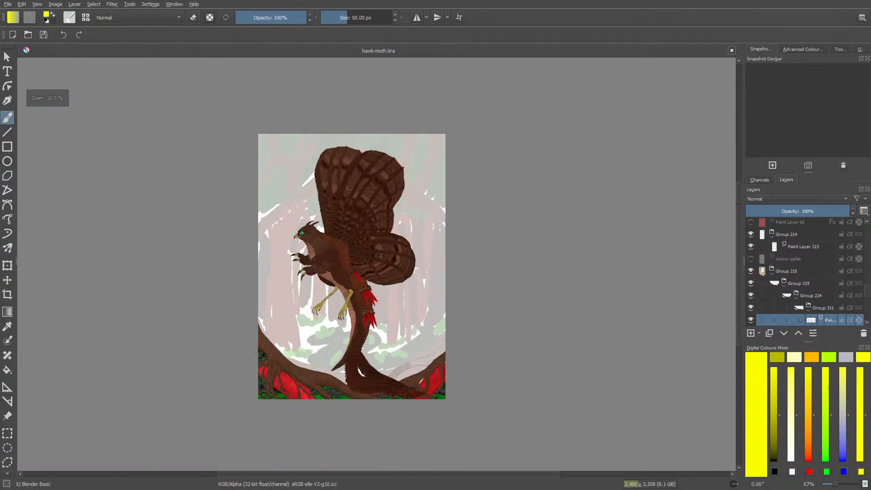
{"action": "scroll", "coordinate": [472, 268], "scroll_direction": "down", "scroll_amount": 2}
{"action": "scroll", "coordinate": [451, 343], "scroll_direction": "up", "scroll_amount": 3}
{"action": "scroll", "coordinate": [405, 275], "scroll_direction": "up", "scroll_amount": 8}
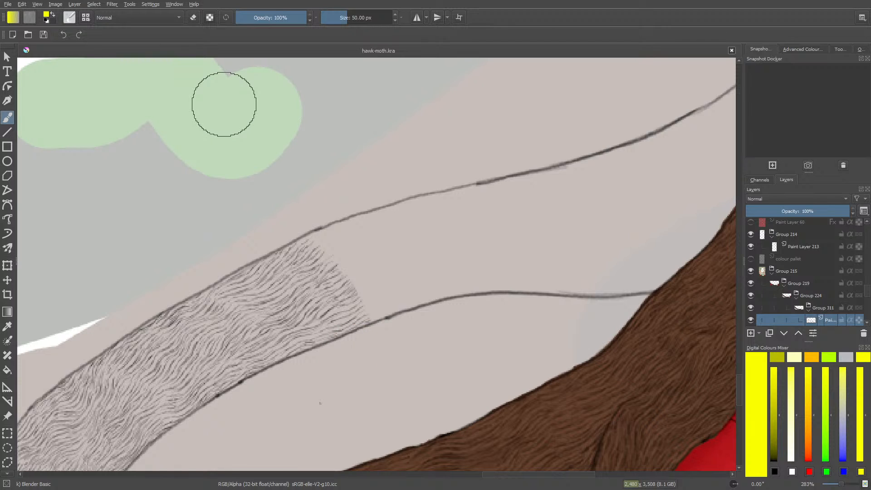
- Change the foreground painting colour from yellow to black
{"action": "right_click", "coordinate": [180, 175]}
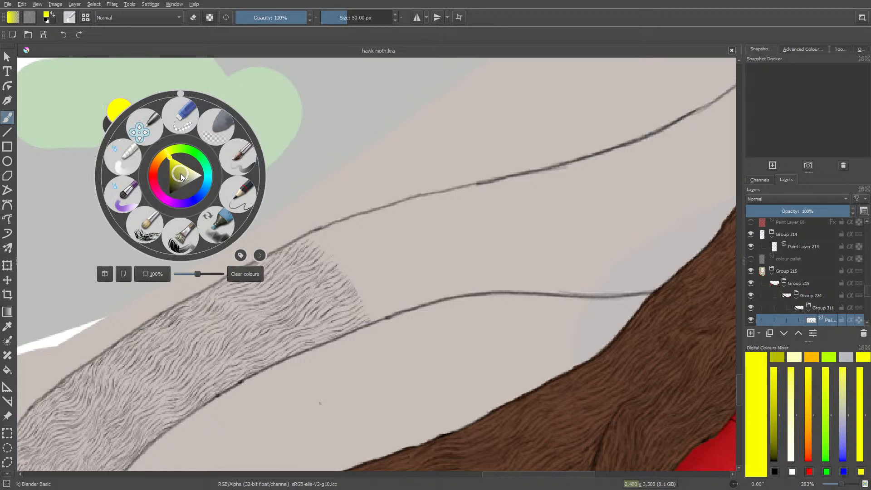
{"action": "left_click", "coordinate": [169, 194]}
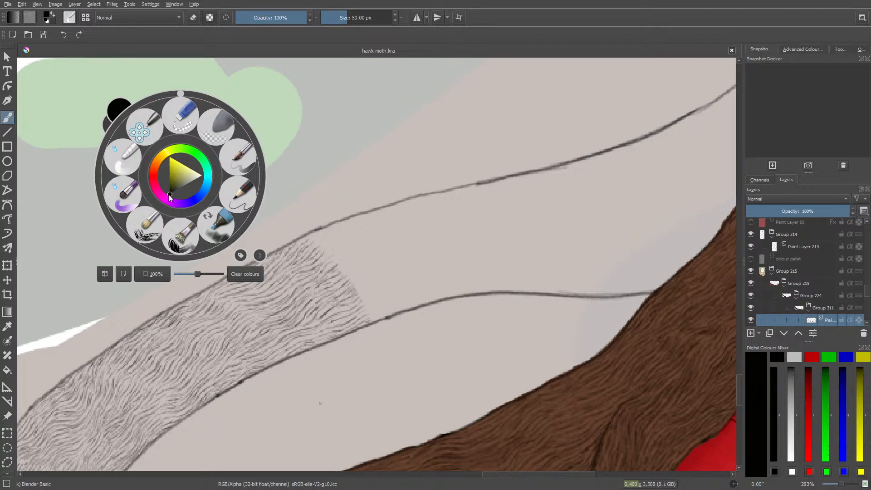
{"action": "left_click", "coordinate": [68, 100]}
{"action": "right_click", "coordinate": [68, 99]}
{"action": "left_click", "coordinate": [103, 180]}
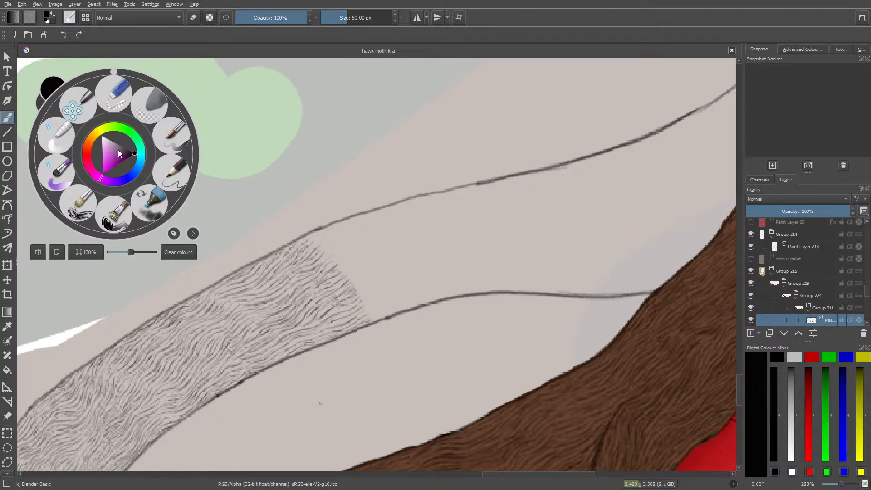
{"action": "left_click_drag", "start_coordinate": [102, 177], "coordinate": [116, 181]}
{"action": "left_click", "coordinate": [334, 149]}
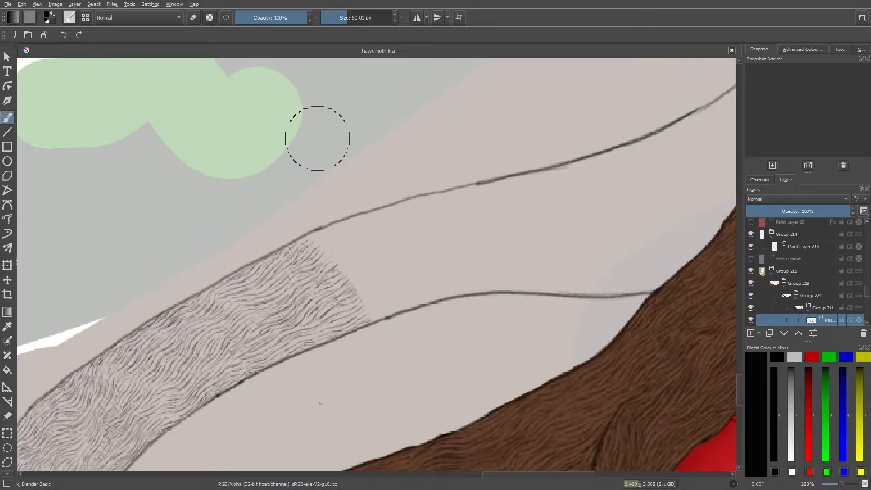
{"action": "left_click", "coordinate": [38, 4]}
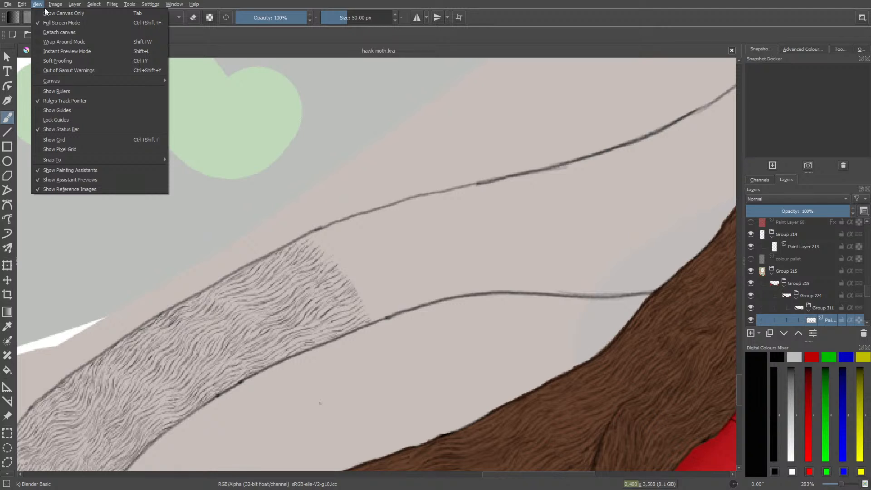
{"action": "mouse_move", "coordinate": [8, 4]}
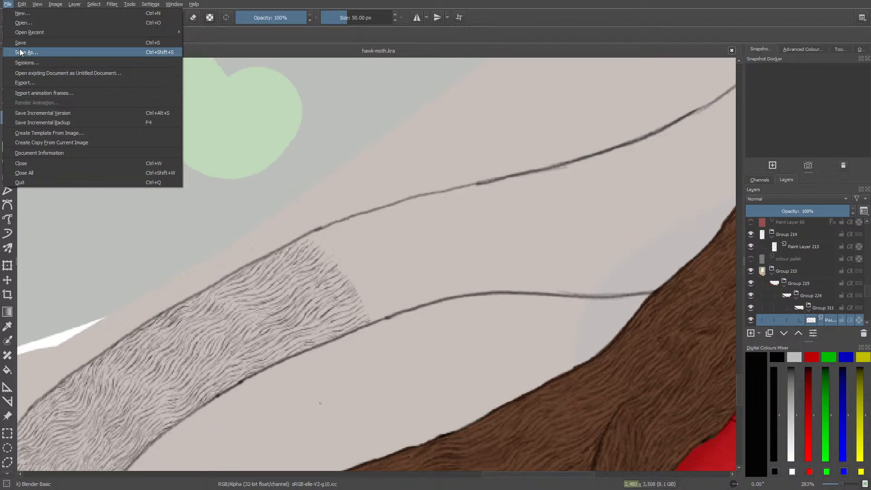
{"action": "mouse_move", "coordinate": [37, 6]}
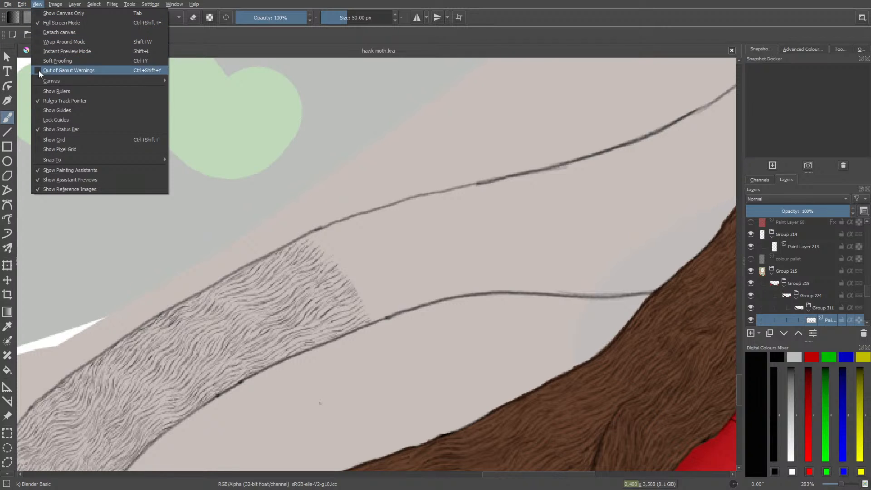
{"action": "left_click", "coordinate": [235, 117]}
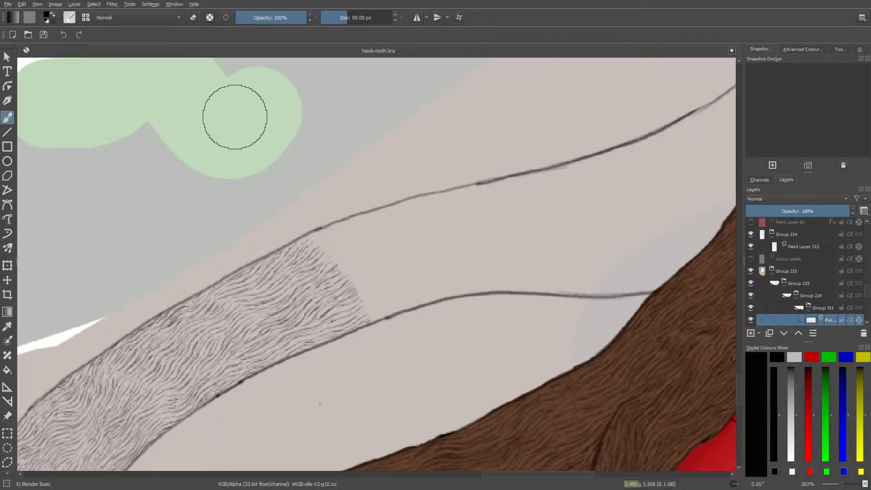
- Choose the "d) Ink-3 Gpen" brush preset for inking the bark texture
{"action": "left_click", "coordinate": [69, 17]}
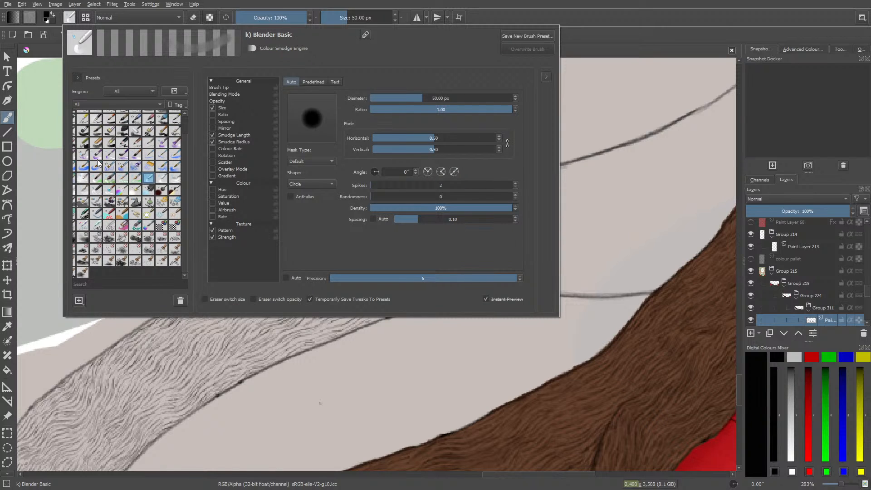
{"action": "left_click", "coordinate": [97, 159]}
{"action": "left_click", "coordinate": [109, 116]}
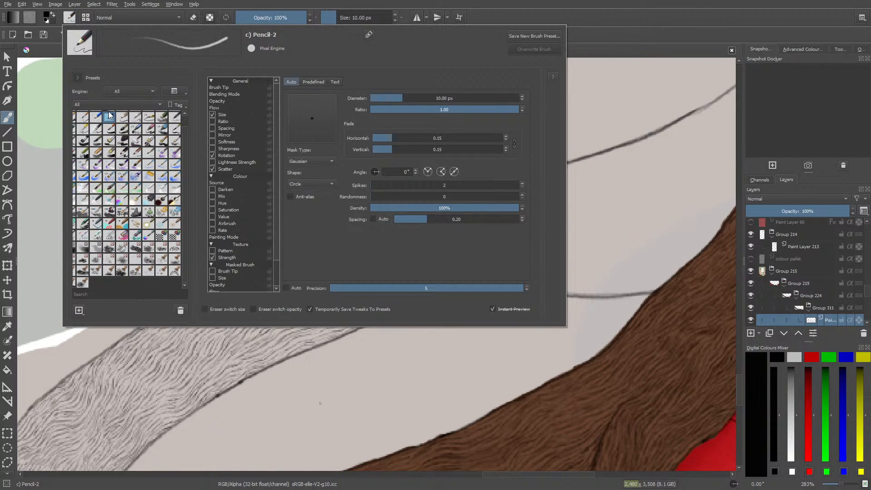
{"action": "left_click", "coordinate": [108, 109]}
{"action": "left_click", "coordinate": [94, 117]}
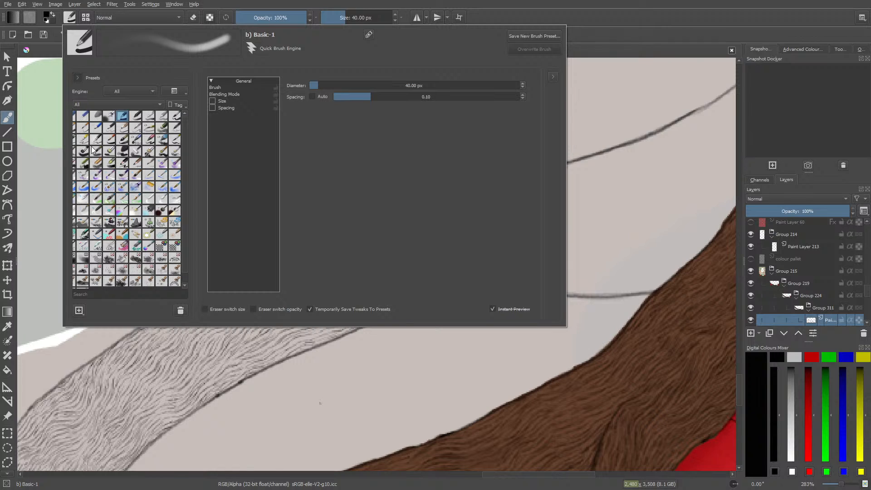
{"action": "left_click", "coordinate": [84, 141]}
{"action": "right_click", "coordinate": [44, 105]}
{"action": "left_click", "coordinate": [244, 230]}
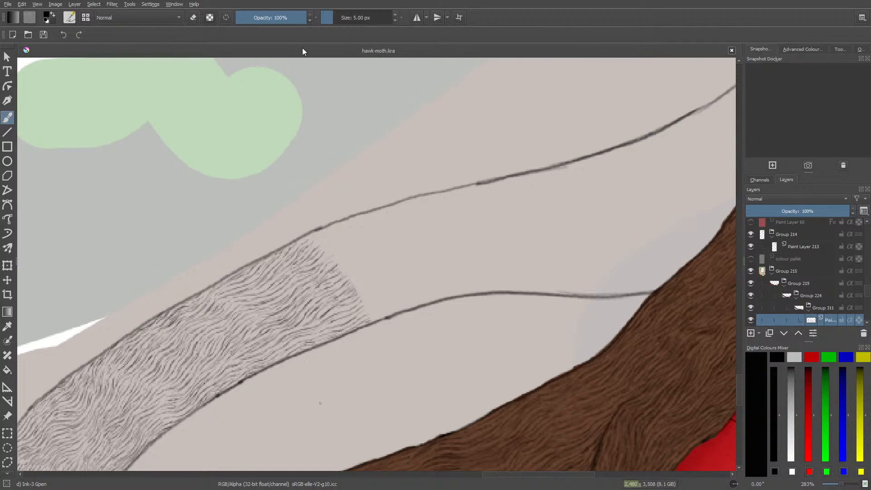
- Set the brush size to 3.65 px and ink the first wavy bark strokes beside the root's upper outline, extending the existing texture
{"action": "left_click", "coordinate": [331, 17]}
{"action": "left_click_drag", "start_coordinate": [331, 18], "coordinate": [334, 18]}
{"action": "left_click_drag", "start_coordinate": [313, 240], "coordinate": [319, 236]}
{"action": "mouse_move", "coordinate": [321, 244]}
{"action": "left_mouse_down"}
{"action": "mouse_move", "coordinate": [339, 242]}
{"action": "mouse_move", "coordinate": [328, 242]}
{"action": "mouse_move", "coordinate": [346, 234]}
{"action": "mouse_move", "coordinate": [313, 245]}
{"action": "mouse_move", "coordinate": [348, 220]}
{"action": "left_mouse_up"}
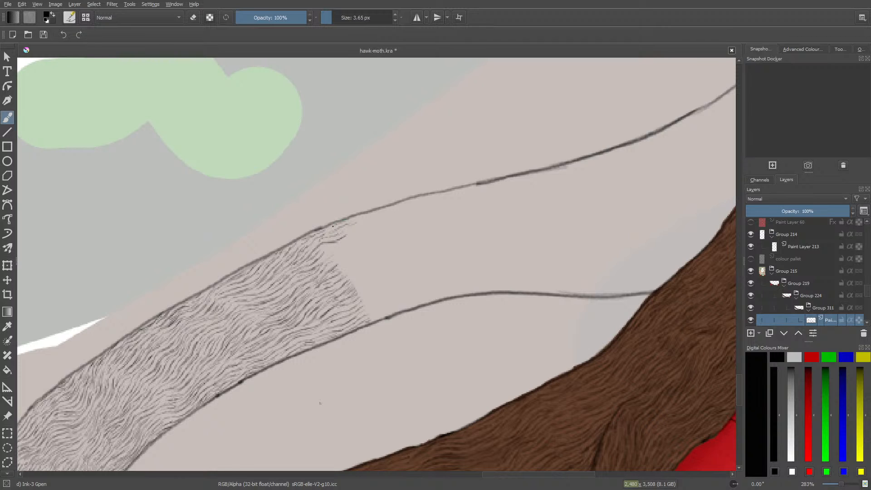
- Extend the bark texture across the root's full width with short wavy strokes, working from the finished texture edge into the blank section
{"action": "right_click", "coordinate": [302, 352]}
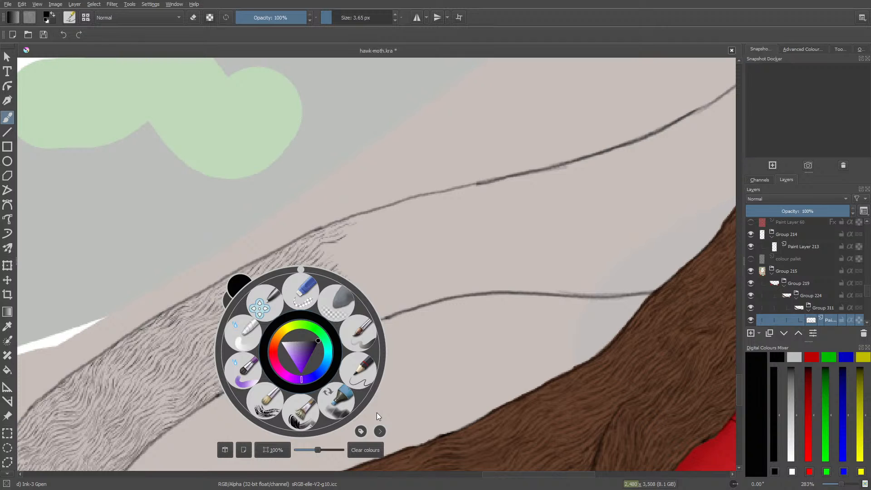
{"action": "left_click_drag", "start_coordinate": [300, 268], "coordinate": [233, 360]}
{"action": "left_click", "coordinate": [301, 135]}
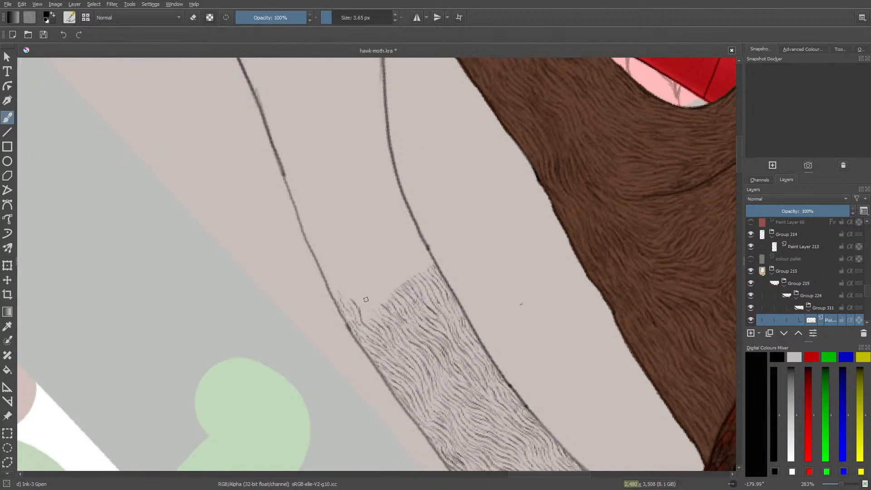
{"action": "left_click_drag", "start_coordinate": [366, 322], "coordinate": [365, 310]}
{"action": "left_click_drag", "start_coordinate": [372, 278], "coordinate": [356, 267]}
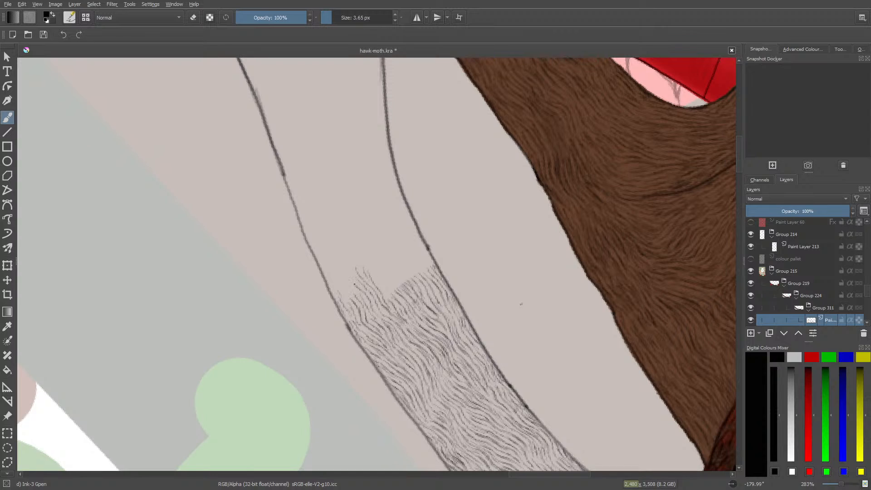
{"action": "left_click_drag", "start_coordinate": [348, 303], "coordinate": [333, 284]}
{"action": "left_click_drag", "start_coordinate": [391, 271], "coordinate": [386, 258]}
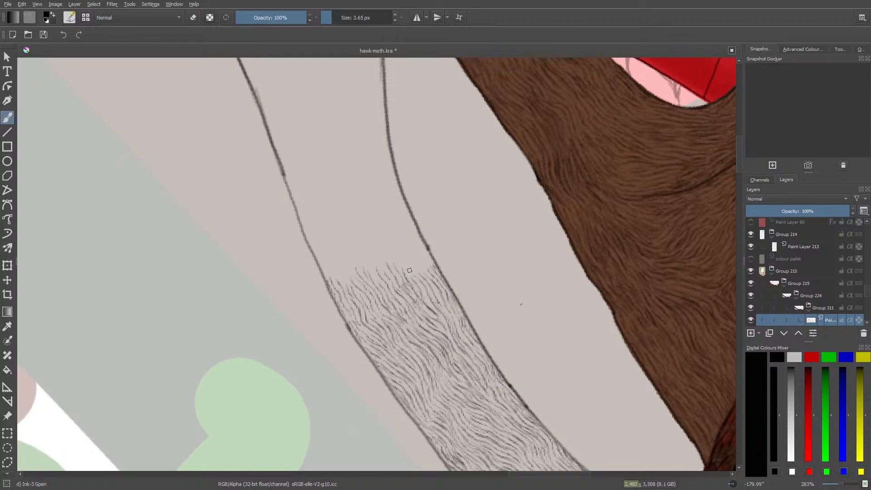
{"action": "mouse_move", "coordinate": [411, 275]}
{"action": "left_mouse_down"}
{"action": "mouse_move", "coordinate": [403, 260]}
{"action": "mouse_move", "coordinate": [405, 270]}
{"action": "left_mouse_up"}
{"action": "left_click_drag", "start_coordinate": [424, 272], "coordinate": [418, 255]}
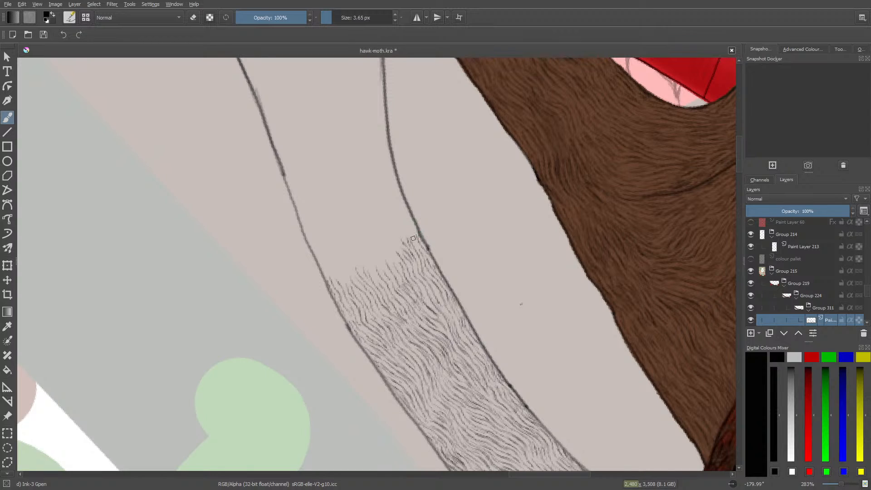
{"action": "left_click_drag", "start_coordinate": [418, 243], "coordinate": [412, 222]}
{"action": "left_click_drag", "start_coordinate": [404, 219], "coordinate": [399, 208]}
{"action": "left_click_drag", "start_coordinate": [390, 242], "coordinate": [392, 252]}
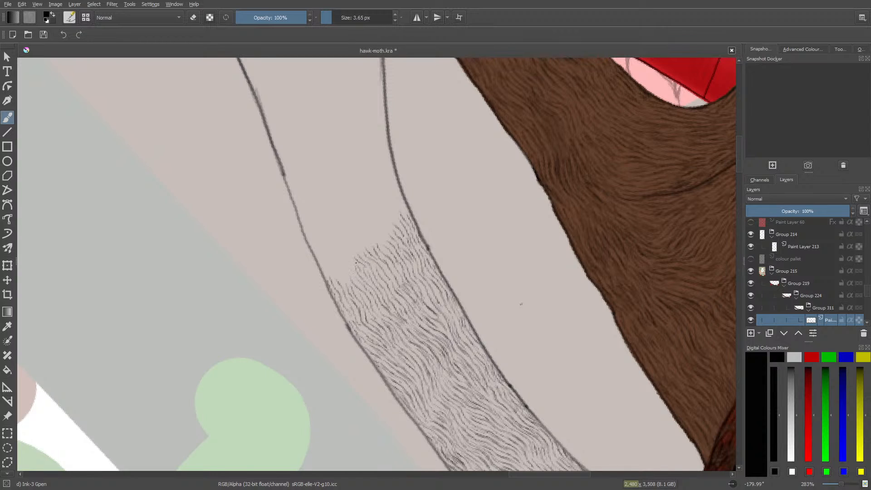
{"action": "left_click_drag", "start_coordinate": [346, 253], "coordinate": [354, 260]}
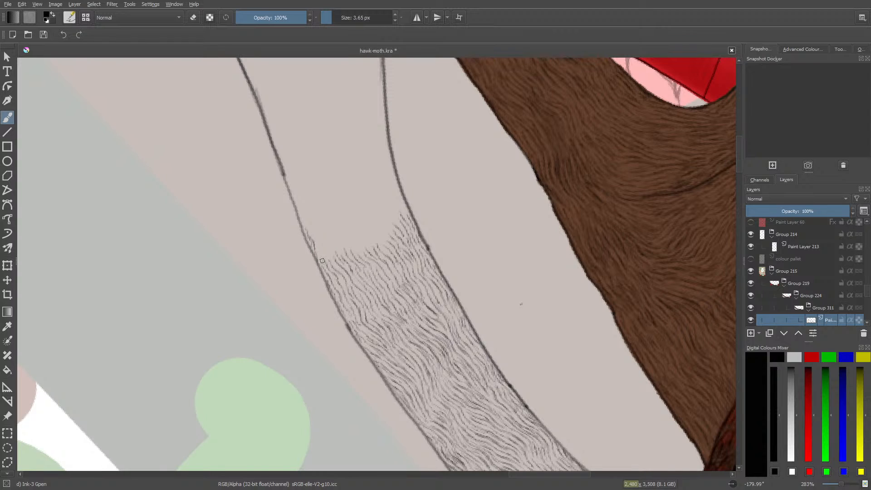
{"action": "left_click_drag", "start_coordinate": [317, 238], "coordinate": [316, 222]}
{"action": "left_click_drag", "start_coordinate": [331, 225], "coordinate": [329, 218]}
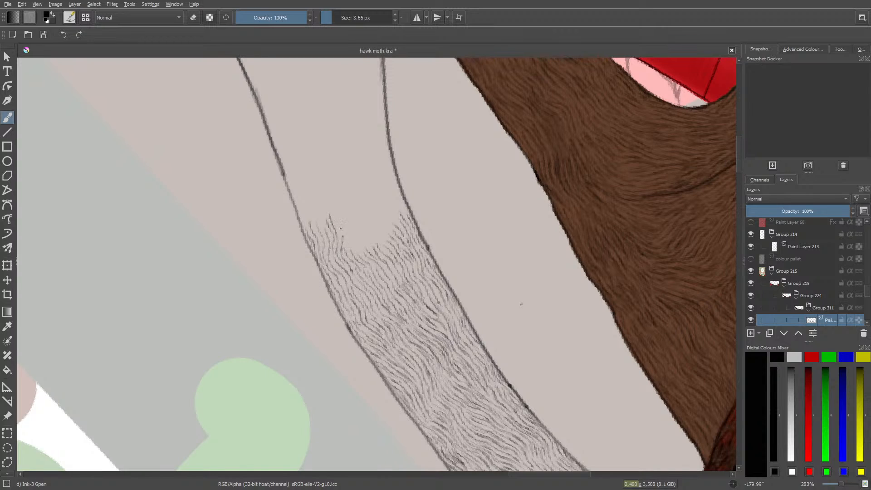
{"action": "mouse_move", "coordinate": [344, 236]}
{"action": "left_mouse_down"}
{"action": "mouse_move", "coordinate": [341, 228]}
{"action": "mouse_move", "coordinate": [351, 239]}
{"action": "mouse_move", "coordinate": [349, 218]}
{"action": "mouse_move", "coordinate": [336, 213]}
{"action": "left_mouse_up"}
{"action": "left_click_drag", "start_coordinate": [358, 238], "coordinate": [358, 222]}
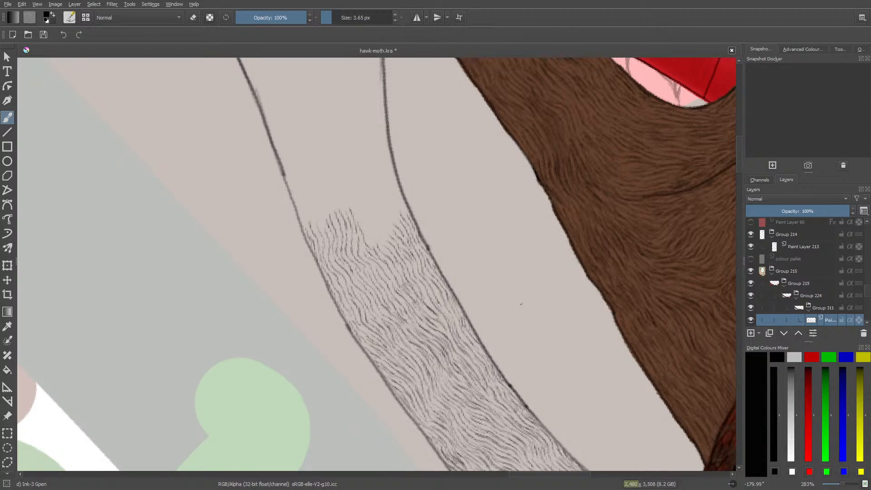
{"action": "mouse_move", "coordinate": [348, 209]}
{"action": "left_mouse_down"}
{"action": "mouse_move", "coordinate": [342, 185]}
{"action": "mouse_move", "coordinate": [338, 200]}
{"action": "mouse_move", "coordinate": [329, 196]}
{"action": "left_mouse_up"}
{"action": "mouse_move", "coordinate": [307, 209]}
{"action": "left_mouse_down"}
{"action": "mouse_move", "coordinate": [300, 198]}
{"action": "mouse_move", "coordinate": [302, 206]}
{"action": "left_mouse_up"}
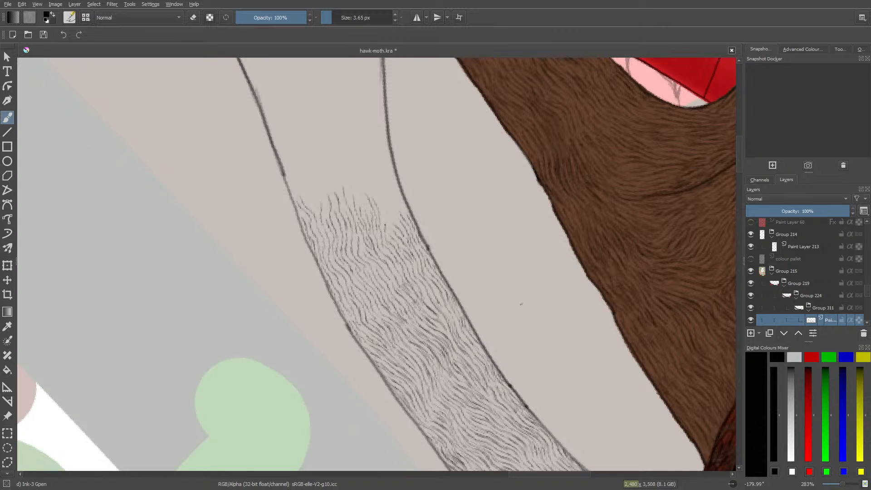
{"action": "mouse_move", "coordinate": [392, 222]}
{"action": "left_mouse_down"}
{"action": "mouse_move", "coordinate": [389, 210]}
{"action": "mouse_move", "coordinate": [395, 218]}
{"action": "left_mouse_up"}
{"action": "mouse_move", "coordinate": [388, 197]}
{"action": "left_mouse_down"}
{"action": "mouse_move", "coordinate": [382, 178]}
{"action": "mouse_move", "coordinate": [390, 187]}
{"action": "left_mouse_up"}
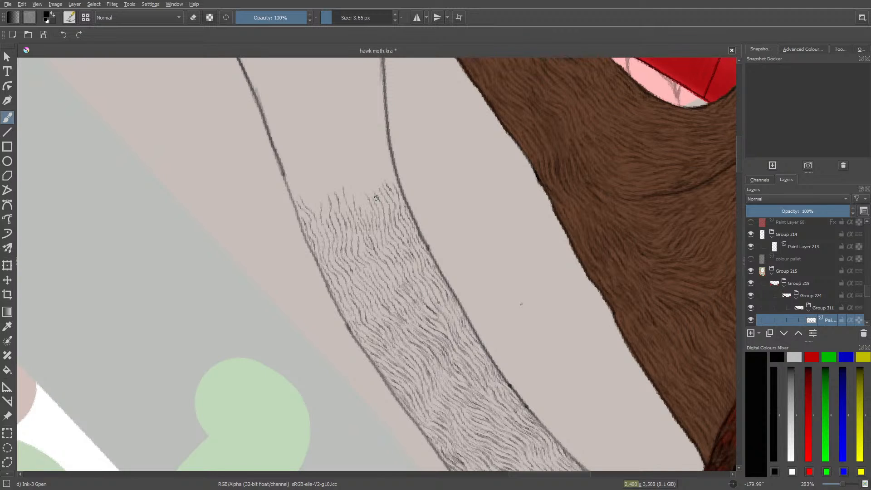
- Extend the wavy bark strokes up the sketched root, from its left outline to the middle of its width
{"action": "left_click_drag", "start_coordinate": [741, 153], "coordinate": [739, 141]}
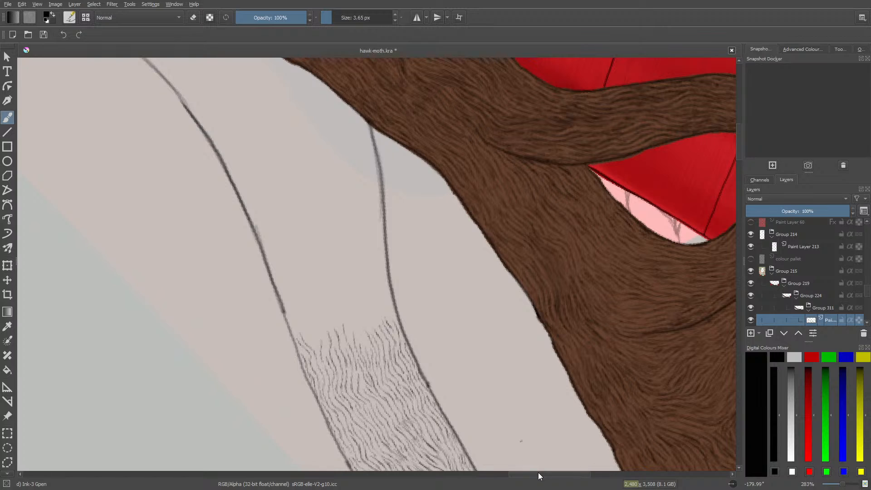
{"action": "left_click_drag", "start_coordinate": [538, 474], "coordinate": [524, 475]}
{"action": "mouse_move", "coordinate": [418, 334]}
{"action": "left_mouse_down"}
{"action": "mouse_move", "coordinate": [403, 300]}
{"action": "mouse_move", "coordinate": [406, 314]}
{"action": "left_mouse_up"}
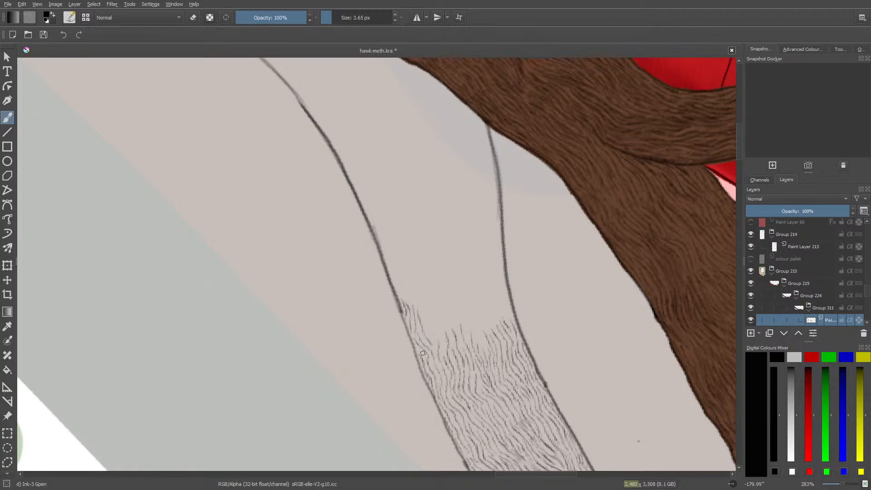
{"action": "left_click_drag", "start_coordinate": [435, 335], "coordinate": [425, 312]}
{"action": "mouse_move", "coordinate": [444, 346]}
{"action": "left_mouse_down"}
{"action": "mouse_move", "coordinate": [442, 319]}
{"action": "mouse_move", "coordinate": [453, 321]}
{"action": "mouse_move", "coordinate": [439, 295]}
{"action": "left_mouse_up"}
{"action": "left_click_drag", "start_coordinate": [444, 305], "coordinate": [437, 281]}
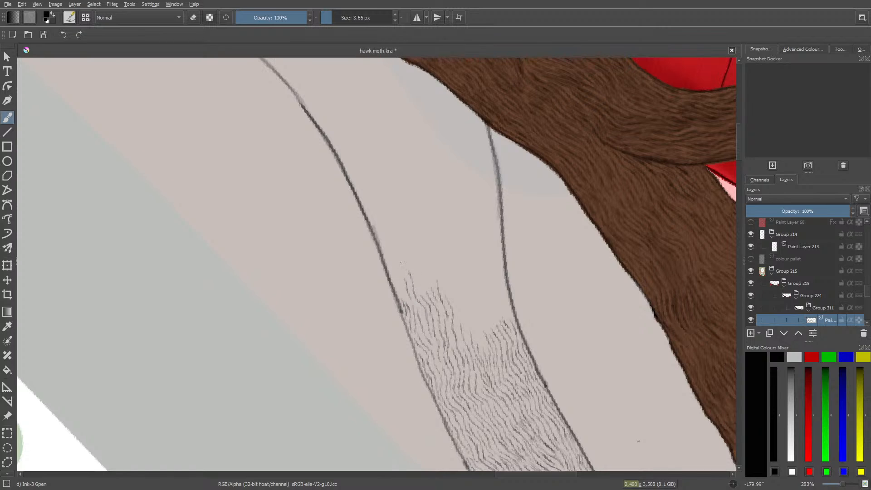
{"action": "mouse_move", "coordinate": [401, 264]}
{"action": "left_mouse_down"}
{"action": "mouse_move", "coordinate": [408, 278]}
{"action": "mouse_move", "coordinate": [396, 267]}
{"action": "mouse_move", "coordinate": [399, 285]}
{"action": "left_mouse_up"}
{"action": "left_click_drag", "start_coordinate": [478, 336], "coordinate": [454, 292]}
{"action": "mouse_move", "coordinate": [453, 302]}
{"action": "left_mouse_down"}
{"action": "mouse_move", "coordinate": [444, 257]}
{"action": "mouse_move", "coordinate": [437, 287]}
{"action": "mouse_move", "coordinate": [422, 242]}
{"action": "mouse_move", "coordinate": [433, 261]}
{"action": "mouse_move", "coordinate": [430, 245]}
{"action": "mouse_move", "coordinate": [446, 250]}
{"action": "mouse_move", "coordinate": [465, 286]}
{"action": "left_mouse_up"}
{"action": "left_click_drag", "start_coordinate": [460, 253], "coordinate": [464, 266]}
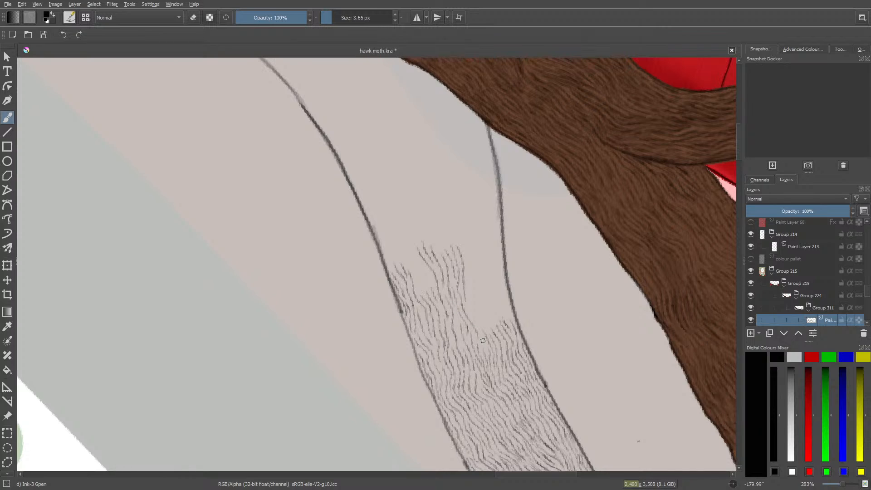
- Fill the gap along the root's right outline with wavy bark strokes, evening out the upper edge of the texture across its width
{"action": "mouse_move", "coordinate": [475, 313]}
{"action": "left_mouse_down"}
{"action": "mouse_move", "coordinate": [472, 272]}
{"action": "mouse_move", "coordinate": [470, 285]}
{"action": "left_mouse_up"}
{"action": "left_click_drag", "start_coordinate": [499, 298], "coordinate": [511, 320]}
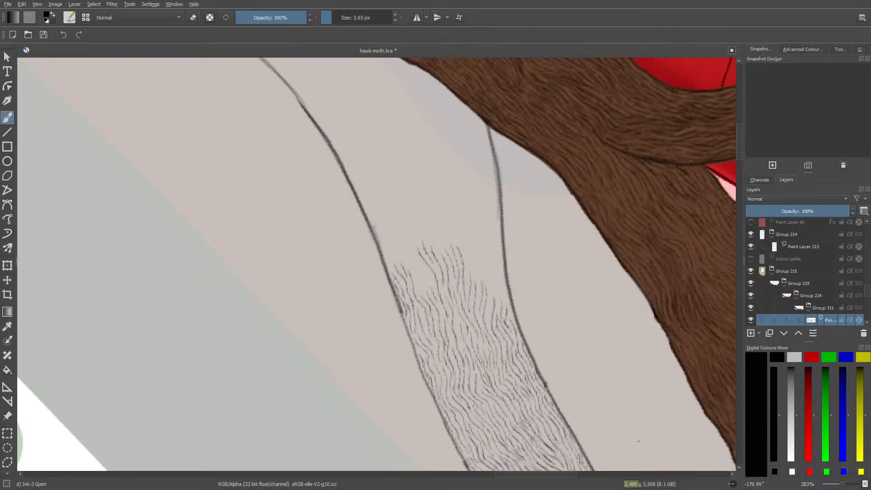
{"action": "mouse_move", "coordinate": [497, 264]}
{"action": "left_mouse_down"}
{"action": "mouse_move", "coordinate": [506, 300]}
{"action": "mouse_move", "coordinate": [496, 281]}
{"action": "left_mouse_up"}
{"action": "left_click_drag", "start_coordinate": [488, 243], "coordinate": [490, 218]}
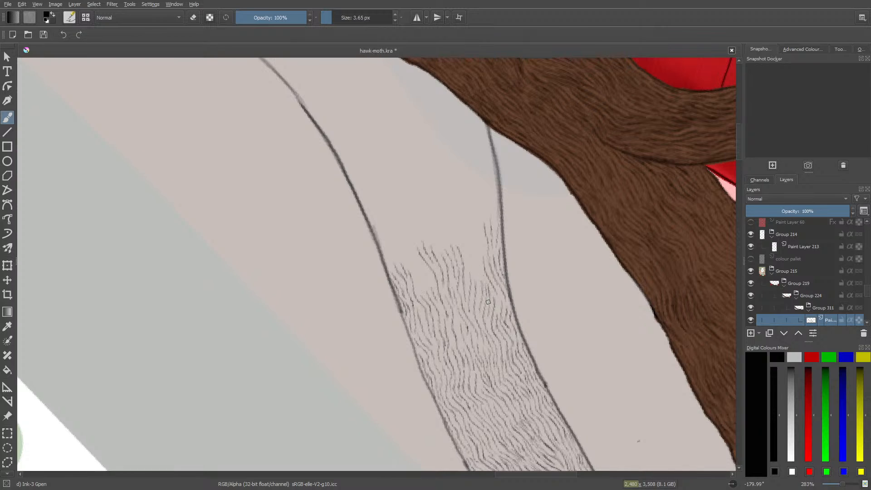
{"action": "left_click_drag", "start_coordinate": [490, 309], "coordinate": [489, 288]}
{"action": "left_click_drag", "start_coordinate": [414, 250], "coordinate": [411, 261]}
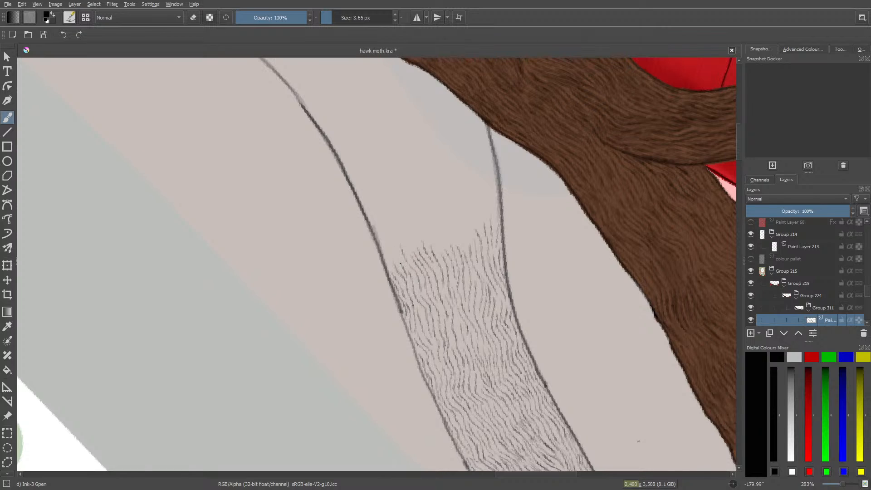
- Ink further bark strokes up the inside of the root's left outline and widen that patch toward the centre
{"action": "left_click_drag", "start_coordinate": [395, 256], "coordinate": [391, 245]}
{"action": "left_click_drag", "start_coordinate": [376, 221], "coordinate": [368, 205]}
{"action": "mouse_move", "coordinate": [397, 228]}
{"action": "left_mouse_down"}
{"action": "mouse_move", "coordinate": [386, 200]}
{"action": "mouse_move", "coordinate": [389, 223]}
{"action": "mouse_move", "coordinate": [365, 191]}
{"action": "mouse_move", "coordinate": [360, 175]}
{"action": "mouse_move", "coordinate": [371, 179]}
{"action": "mouse_move", "coordinate": [363, 161]}
{"action": "mouse_move", "coordinate": [367, 185]}
{"action": "mouse_move", "coordinate": [350, 162]}
{"action": "mouse_move", "coordinate": [355, 186]}
{"action": "left_mouse_up"}
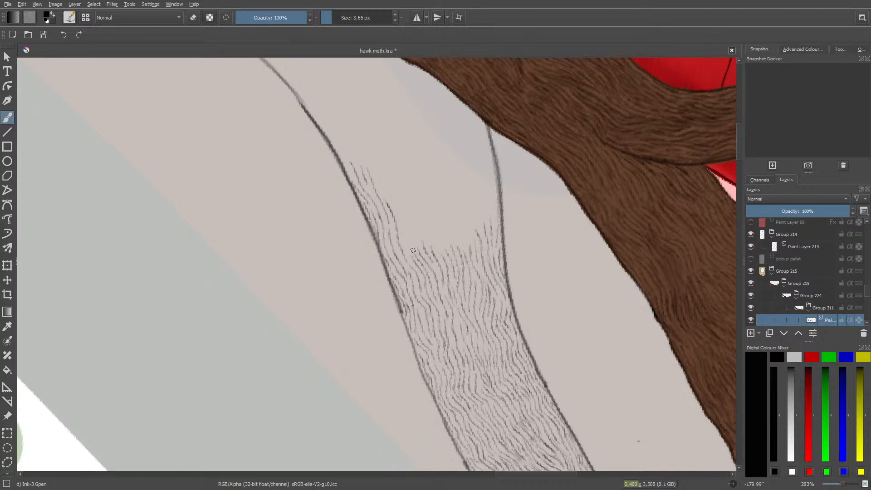
{"action": "left_click_drag", "start_coordinate": [410, 249], "coordinate": [417, 222]}
{"action": "left_click_drag", "start_coordinate": [428, 250], "coordinate": [418, 202]}
{"action": "left_click_drag", "start_coordinate": [415, 254], "coordinate": [401, 207]}
{"action": "mouse_move", "coordinate": [412, 190]}
{"action": "left_mouse_down"}
{"action": "mouse_move", "coordinate": [403, 161]}
{"action": "mouse_move", "coordinate": [409, 215]}
{"action": "mouse_move", "coordinate": [393, 170]}
{"action": "mouse_move", "coordinate": [403, 187]}
{"action": "mouse_move", "coordinate": [398, 207]}
{"action": "mouse_move", "coordinate": [381, 169]}
{"action": "mouse_move", "coordinate": [393, 206]}
{"action": "left_mouse_up"}
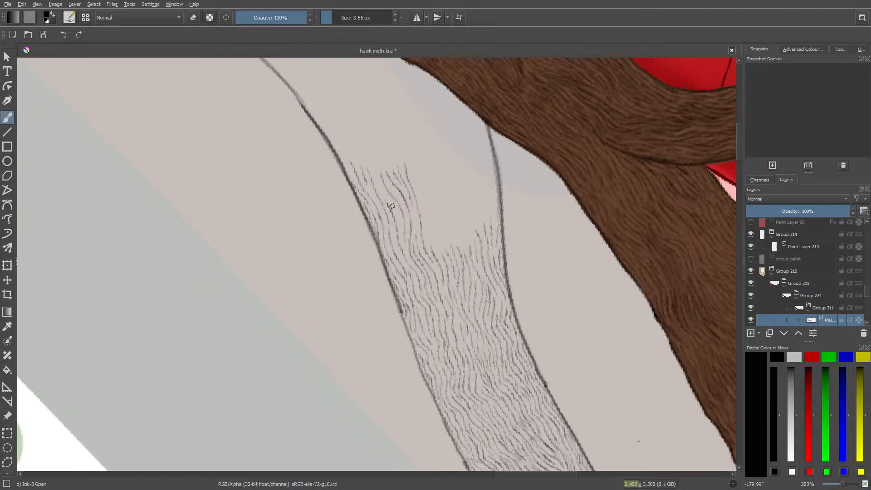
- Continue the bark texture through the root's centre and up its right outline to where it meets the brown root
{"action": "mouse_move", "coordinate": [432, 248]}
{"action": "left_mouse_down"}
{"action": "mouse_move", "coordinate": [435, 226]}
{"action": "mouse_move", "coordinate": [452, 247]}
{"action": "mouse_move", "coordinate": [436, 203]}
{"action": "left_mouse_up"}
{"action": "left_click_drag", "start_coordinate": [439, 246], "coordinate": [437, 240]}
{"action": "mouse_move", "coordinate": [428, 225]}
{"action": "left_mouse_down"}
{"action": "mouse_move", "coordinate": [416, 160]}
{"action": "mouse_move", "coordinate": [421, 209]}
{"action": "left_mouse_up"}
{"action": "mouse_move", "coordinate": [412, 166]}
{"action": "left_mouse_down"}
{"action": "mouse_move", "coordinate": [397, 130]}
{"action": "mouse_move", "coordinate": [413, 151]}
{"action": "mouse_move", "coordinate": [403, 127]}
{"action": "left_mouse_up"}
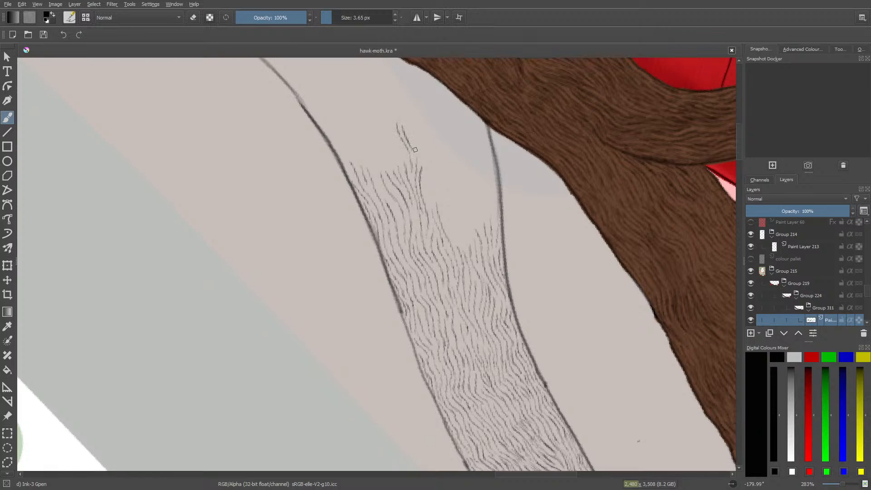
{"action": "mouse_move", "coordinate": [432, 206]}
{"action": "left_mouse_down"}
{"action": "mouse_move", "coordinate": [425, 141]}
{"action": "mouse_move", "coordinate": [422, 151]}
{"action": "left_mouse_up"}
{"action": "left_click_drag", "start_coordinate": [457, 245], "coordinate": [453, 208]}
{"action": "mouse_move", "coordinate": [447, 199]}
{"action": "left_mouse_down"}
{"action": "mouse_move", "coordinate": [448, 215]}
{"action": "mouse_move", "coordinate": [442, 171]}
{"action": "mouse_move", "coordinate": [435, 184]}
{"action": "mouse_move", "coordinate": [434, 202]}
{"action": "mouse_move", "coordinate": [454, 161]}
{"action": "left_mouse_up"}
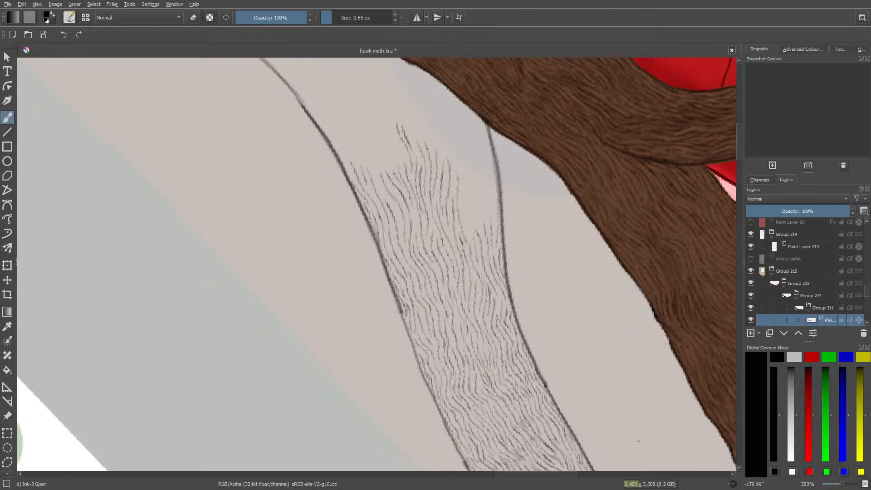
{"action": "mouse_move", "coordinate": [473, 239]}
{"action": "left_mouse_down"}
{"action": "mouse_move", "coordinate": [466, 186]}
{"action": "mouse_move", "coordinate": [464, 212]}
{"action": "mouse_move", "coordinate": [484, 229]}
{"action": "mouse_move", "coordinate": [485, 199]}
{"action": "mouse_move", "coordinate": [490, 221]}
{"action": "mouse_move", "coordinate": [499, 200]}
{"action": "mouse_move", "coordinate": [491, 168]}
{"action": "left_mouse_up"}
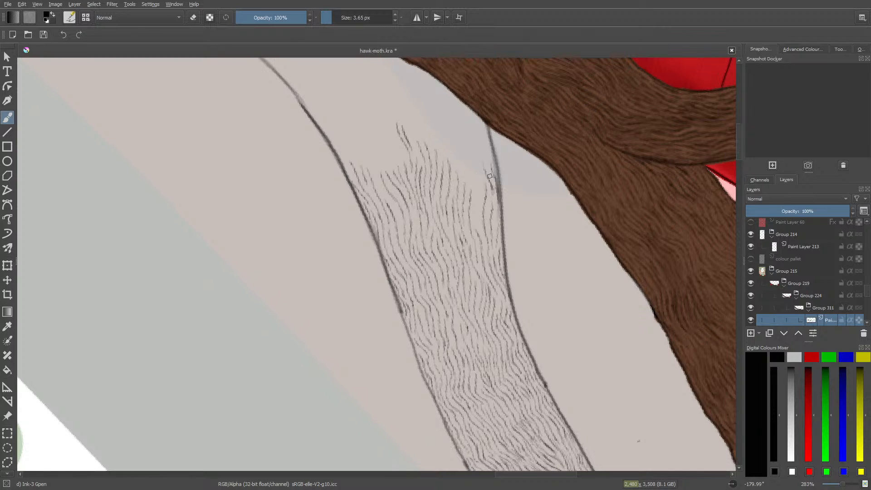
{"action": "left_click_drag", "start_coordinate": [490, 178], "coordinate": [486, 147]}
{"action": "mouse_move", "coordinate": [488, 148]}
{"action": "left_mouse_down"}
{"action": "mouse_move", "coordinate": [492, 169]}
{"action": "mouse_move", "coordinate": [482, 123]}
{"action": "left_mouse_up"}
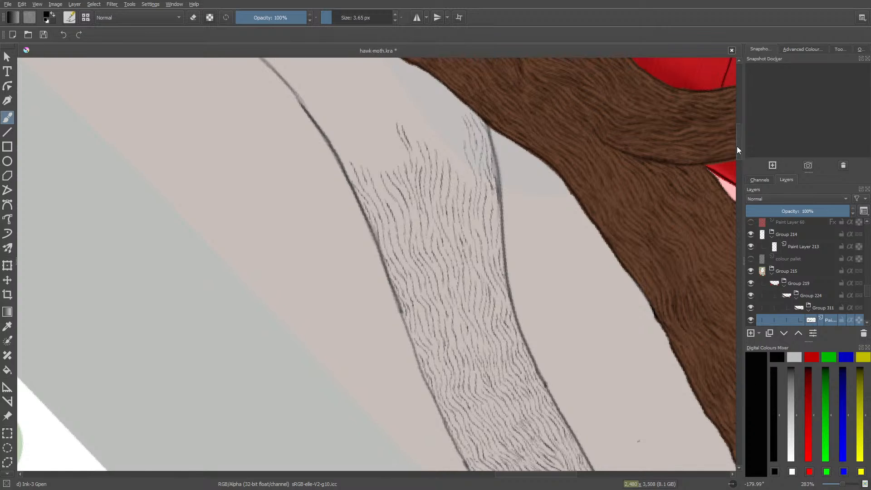
- Ink bark strokes along the brown root's edge and fill the blank area back toward the sketched root's left side
{"action": "scroll", "coordinate": [738, 148], "scroll_direction": "up", "scroll_amount": 3}
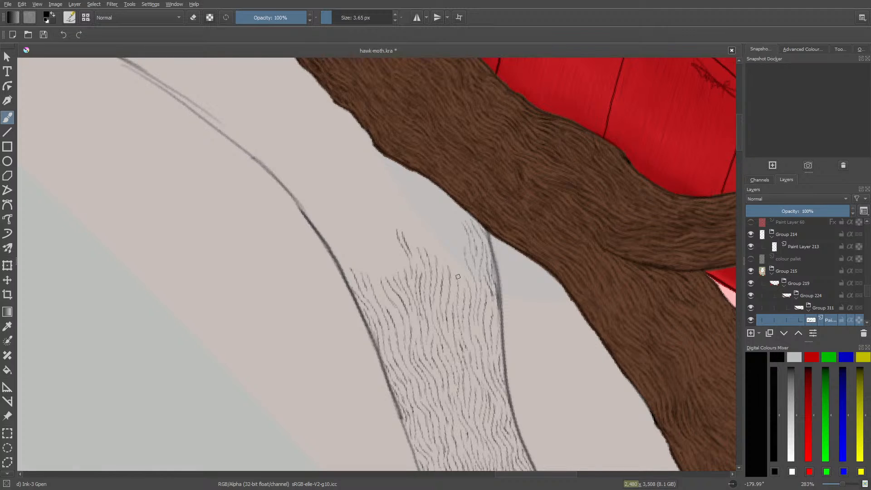
{"action": "mouse_move", "coordinate": [459, 271]}
{"action": "left_mouse_down"}
{"action": "mouse_move", "coordinate": [447, 208]}
{"action": "mouse_move", "coordinate": [455, 218]}
{"action": "mouse_move", "coordinate": [454, 205]}
{"action": "left_mouse_up"}
{"action": "left_click_drag", "start_coordinate": [464, 223], "coordinate": [464, 216]}
{"action": "mouse_move", "coordinate": [436, 216]}
{"action": "left_mouse_down"}
{"action": "mouse_move", "coordinate": [440, 192]}
{"action": "mouse_move", "coordinate": [452, 206]}
{"action": "mouse_move", "coordinate": [449, 194]}
{"action": "mouse_move", "coordinate": [435, 201]}
{"action": "mouse_move", "coordinate": [427, 191]}
{"action": "mouse_move", "coordinate": [443, 259]}
{"action": "left_mouse_up"}
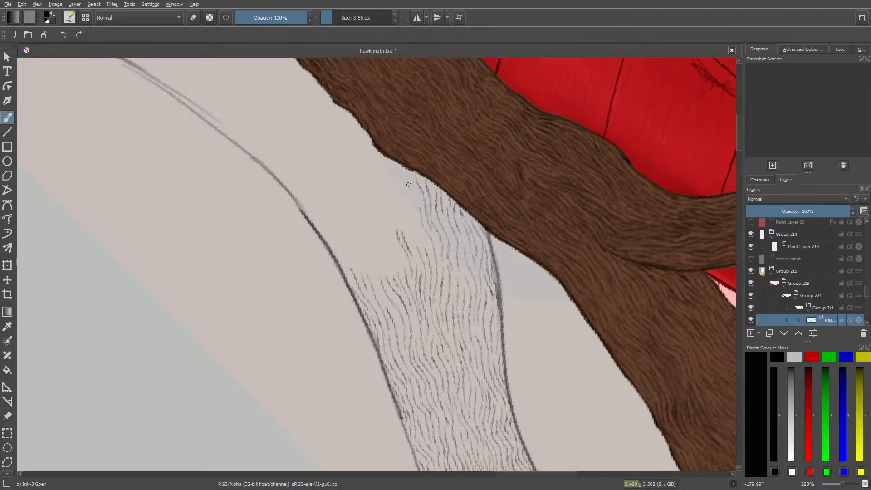
{"action": "left_click_drag", "start_coordinate": [408, 173], "coordinate": [412, 185]}
{"action": "left_click_drag", "start_coordinate": [403, 197], "coordinate": [411, 212]}
{"action": "left_click_drag", "start_coordinate": [413, 247], "coordinate": [418, 264]}
{"action": "mouse_move", "coordinate": [399, 255]}
{"action": "left_mouse_down"}
{"action": "mouse_move", "coordinate": [383, 226]}
{"action": "mouse_move", "coordinate": [391, 209]}
{"action": "mouse_move", "coordinate": [377, 210]}
{"action": "mouse_move", "coordinate": [369, 200]}
{"action": "left_mouse_up"}
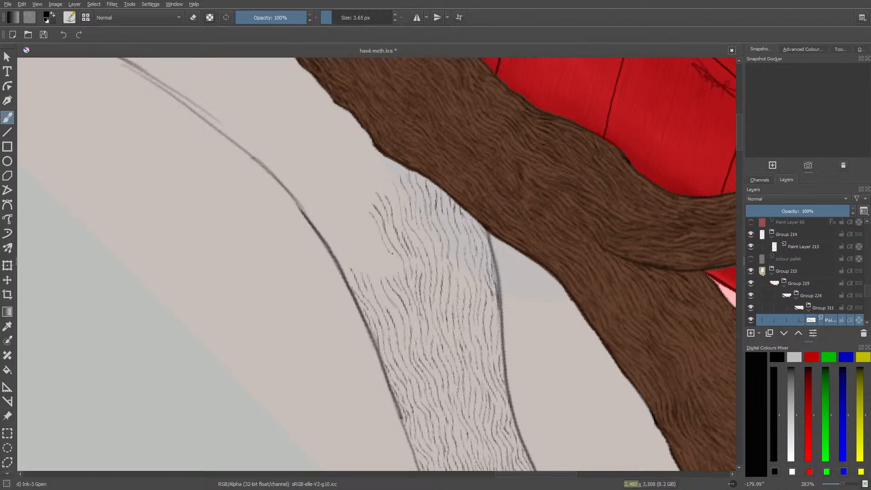
{"action": "left_click_drag", "start_coordinate": [394, 262], "coordinate": [398, 273]}
{"action": "left_click_drag", "start_coordinate": [372, 264], "coordinate": [356, 226]}
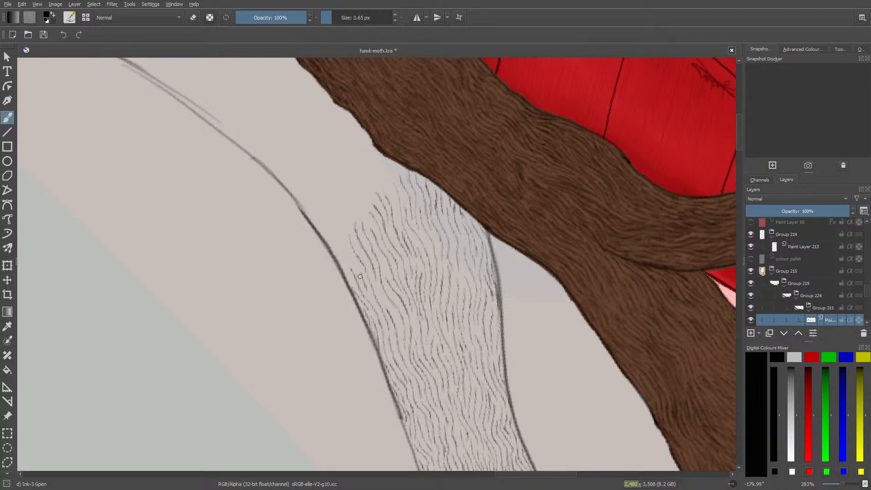
- Extend the bark texture along the curving left outline and join it to the strokes beside the brown root
{"action": "left_click_drag", "start_coordinate": [356, 266], "coordinate": [330, 239]}
{"action": "left_click_drag", "start_coordinate": [311, 212], "coordinate": [330, 252]}
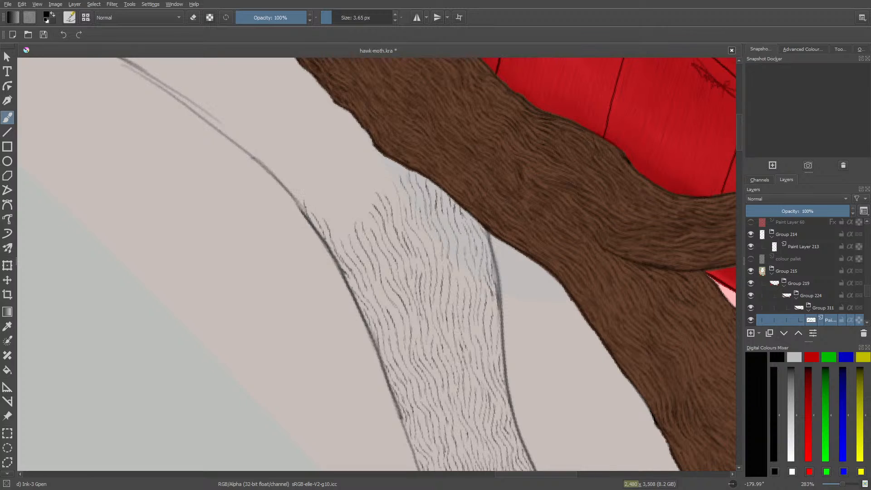
{"action": "mouse_move", "coordinate": [306, 209]}
{"action": "left_mouse_down"}
{"action": "mouse_move", "coordinate": [302, 194]}
{"action": "mouse_move", "coordinate": [309, 201]}
{"action": "left_mouse_up"}
{"action": "mouse_move", "coordinate": [340, 248]}
{"action": "left_mouse_down"}
{"action": "mouse_move", "coordinate": [333, 219]}
{"action": "mouse_move", "coordinate": [346, 228]}
{"action": "left_mouse_up"}
{"action": "left_click_drag", "start_coordinate": [346, 232], "coordinate": [340, 217]}
{"action": "mouse_move", "coordinate": [367, 211]}
{"action": "left_mouse_down"}
{"action": "mouse_move", "coordinate": [341, 181]}
{"action": "mouse_move", "coordinate": [343, 200]}
{"action": "left_mouse_up"}
{"action": "left_click_drag", "start_coordinate": [323, 188], "coordinate": [332, 196]}
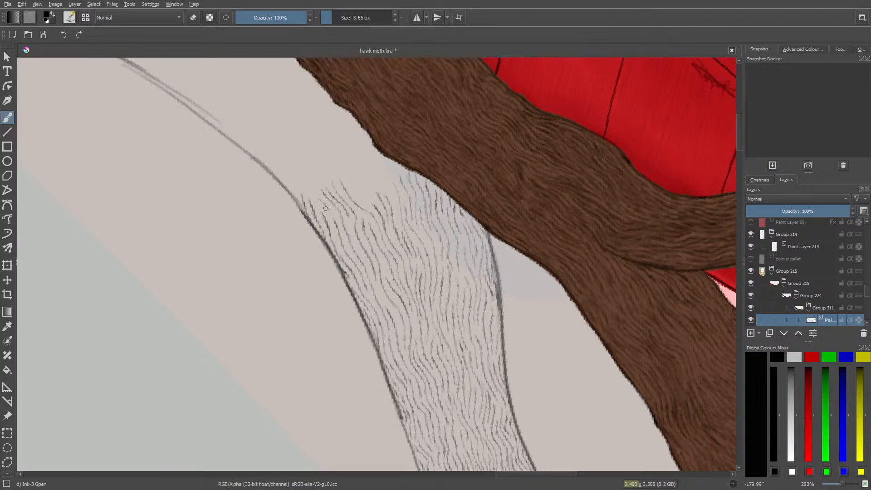
{"action": "mouse_move", "coordinate": [323, 203]}
{"action": "left_mouse_down"}
{"action": "mouse_move", "coordinate": [303, 179]}
{"action": "mouse_move", "coordinate": [314, 174]}
{"action": "mouse_move", "coordinate": [303, 159]}
{"action": "left_mouse_up"}
{"action": "left_click_drag", "start_coordinate": [296, 185], "coordinate": [289, 178]}
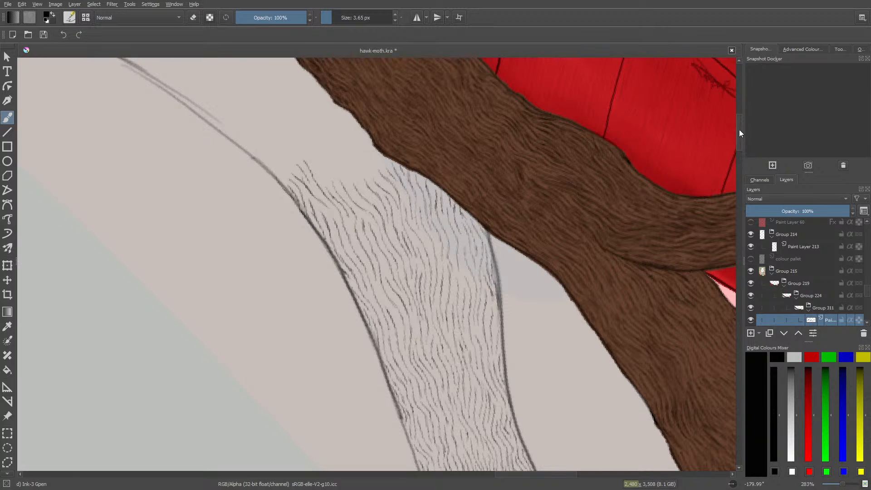
- Carry the bark strokes across the next blank section, from the curved left outline to the brown root's edge
{"action": "left_click_drag", "start_coordinate": [740, 136], "coordinate": [740, 126]}
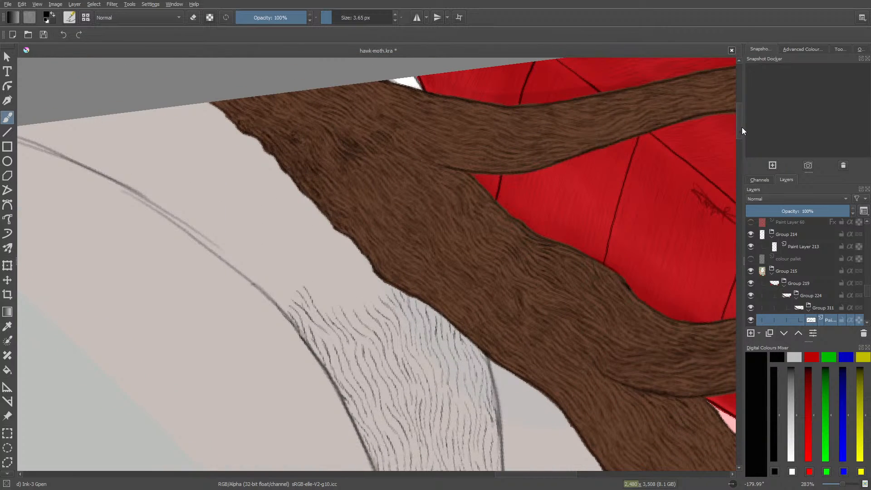
{"action": "left_click_drag", "start_coordinate": [518, 473], "coordinate": [496, 476]}
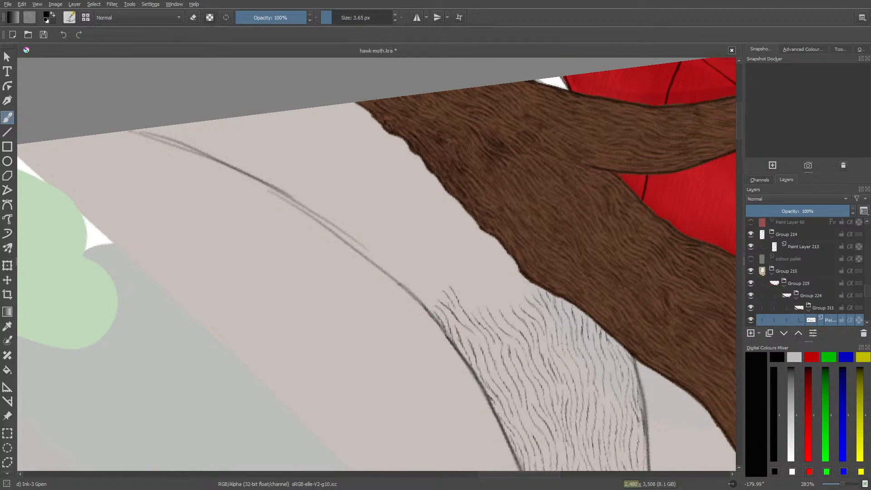
{"action": "mouse_move", "coordinate": [418, 299]}
{"action": "left_mouse_down"}
{"action": "mouse_move", "coordinate": [403, 278]}
{"action": "mouse_move", "coordinate": [432, 309]}
{"action": "mouse_move", "coordinate": [415, 276]}
{"action": "mouse_move", "coordinate": [441, 302]}
{"action": "mouse_move", "coordinate": [413, 259]}
{"action": "mouse_move", "coordinate": [405, 256]}
{"action": "mouse_move", "coordinate": [413, 279]}
{"action": "mouse_move", "coordinate": [395, 271]}
{"action": "mouse_move", "coordinate": [403, 287]}
{"action": "mouse_move", "coordinate": [386, 260]}
{"action": "left_mouse_up"}
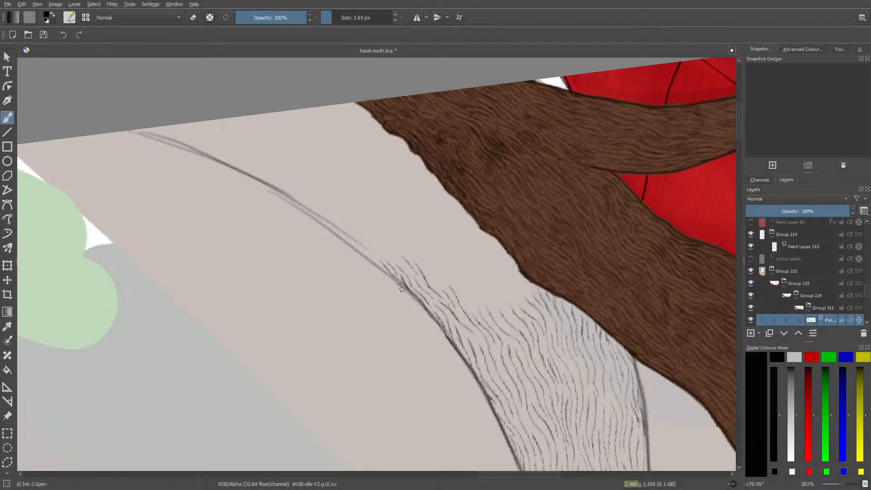
{"action": "mouse_move", "coordinate": [481, 312]}
{"action": "left_mouse_down"}
{"action": "mouse_move", "coordinate": [467, 281]}
{"action": "mouse_move", "coordinate": [470, 308]}
{"action": "mouse_move", "coordinate": [435, 249]}
{"action": "left_mouse_up"}
{"action": "mouse_move", "coordinate": [486, 287]}
{"action": "left_mouse_down"}
{"action": "mouse_move", "coordinate": [478, 262]}
{"action": "mouse_move", "coordinate": [473, 267]}
{"action": "left_mouse_up"}
{"action": "mouse_move", "coordinate": [488, 311]}
{"action": "left_mouse_down"}
{"action": "mouse_move", "coordinate": [478, 297]}
{"action": "mouse_move", "coordinate": [505, 293]}
{"action": "left_mouse_up"}
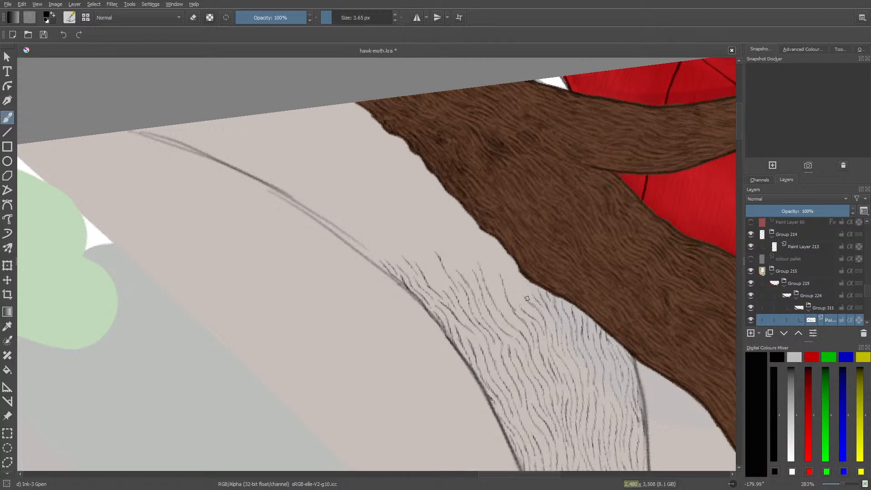
{"action": "left_click_drag", "start_coordinate": [514, 271], "coordinate": [498, 244]}
{"action": "mouse_move", "coordinate": [485, 246]}
{"action": "left_mouse_down"}
{"action": "mouse_move", "coordinate": [495, 258]}
{"action": "mouse_move", "coordinate": [490, 239]}
{"action": "mouse_move", "coordinate": [500, 246]}
{"action": "left_mouse_up"}
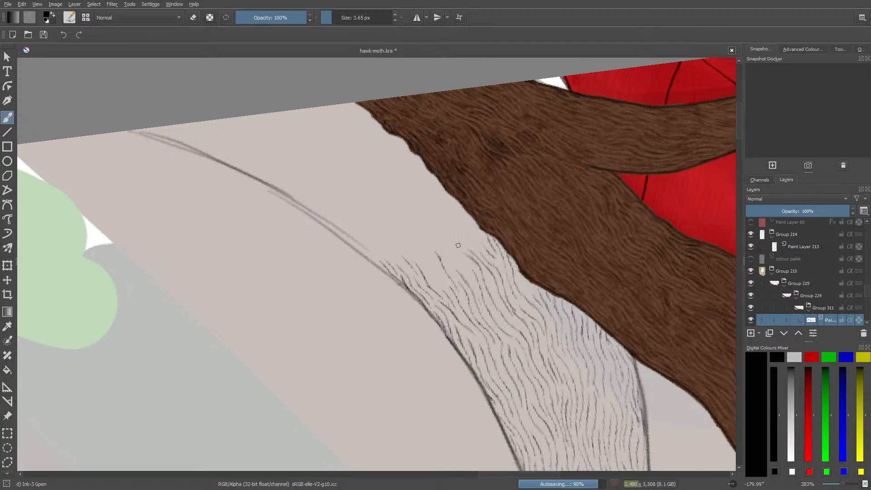
- Add wavy bark strokes upward beside the brown root's edge, widening the textured strip toward the middle of the sketched root
{"action": "mouse_move", "coordinate": [457, 248]}
{"action": "left_mouse_down"}
{"action": "mouse_move", "coordinate": [449, 227]}
{"action": "mouse_move", "coordinate": [463, 253]}
{"action": "left_mouse_up"}
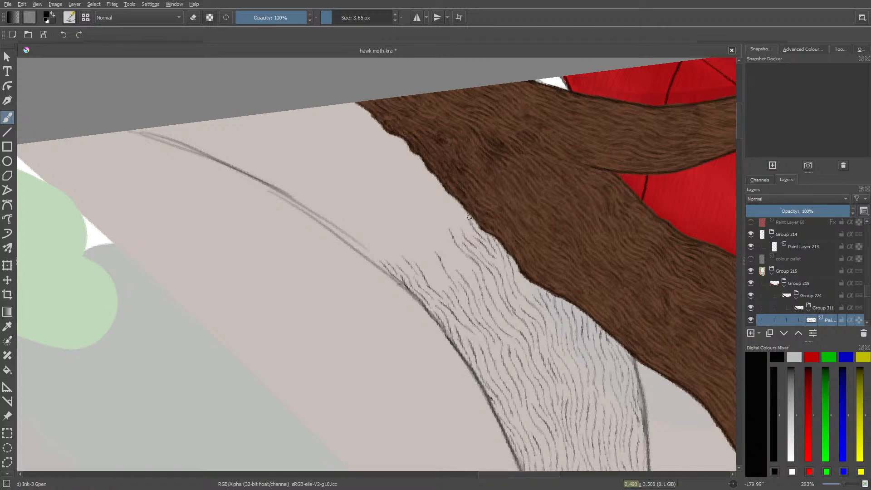
{"action": "mouse_move", "coordinate": [465, 216]}
{"action": "left_mouse_down"}
{"action": "mouse_move", "coordinate": [461, 227]}
{"action": "mouse_move", "coordinate": [457, 212]}
{"action": "left_mouse_up"}
{"action": "left_click_drag", "start_coordinate": [461, 200], "coordinate": [452, 210]}
{"action": "left_click_drag", "start_coordinate": [439, 199], "coordinate": [443, 229]}
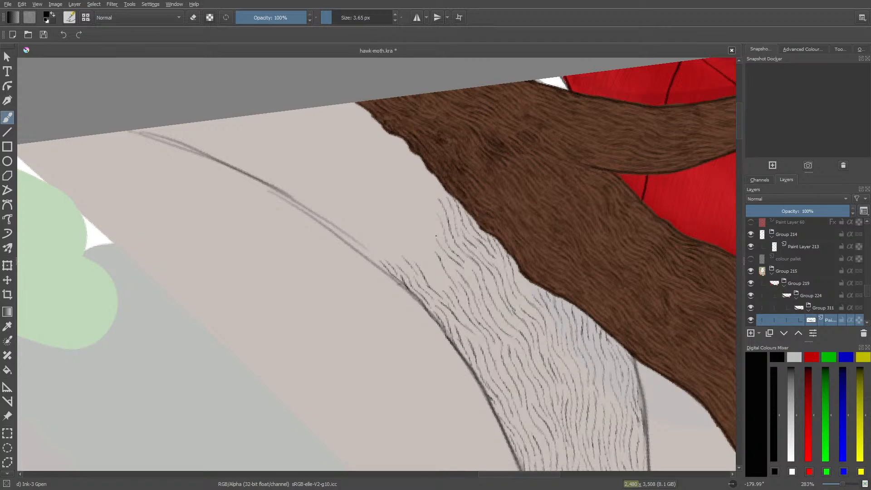
{"action": "mouse_move", "coordinate": [416, 213]}
{"action": "left_mouse_down"}
{"action": "mouse_move", "coordinate": [429, 231]}
{"action": "mouse_move", "coordinate": [442, 231]}
{"action": "left_mouse_up"}
{"action": "mouse_move", "coordinate": [421, 199]}
{"action": "left_mouse_down"}
{"action": "mouse_move", "coordinate": [415, 187]}
{"action": "mouse_move", "coordinate": [432, 201]}
{"action": "mouse_move", "coordinate": [433, 177]}
{"action": "left_mouse_up"}
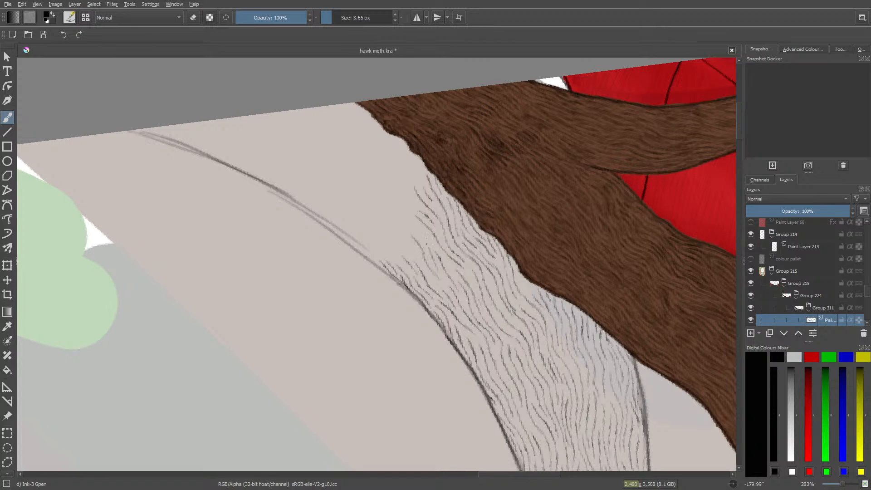
{"action": "mouse_move", "coordinate": [420, 236]}
{"action": "left_mouse_down"}
{"action": "mouse_move", "coordinate": [388, 199]}
{"action": "mouse_move", "coordinate": [402, 203]}
{"action": "mouse_move", "coordinate": [393, 194]}
{"action": "left_mouse_up"}
{"action": "mouse_move", "coordinate": [428, 218]}
{"action": "left_mouse_down"}
{"action": "mouse_move", "coordinate": [403, 188]}
{"action": "mouse_move", "coordinate": [406, 146]}
{"action": "left_mouse_up"}
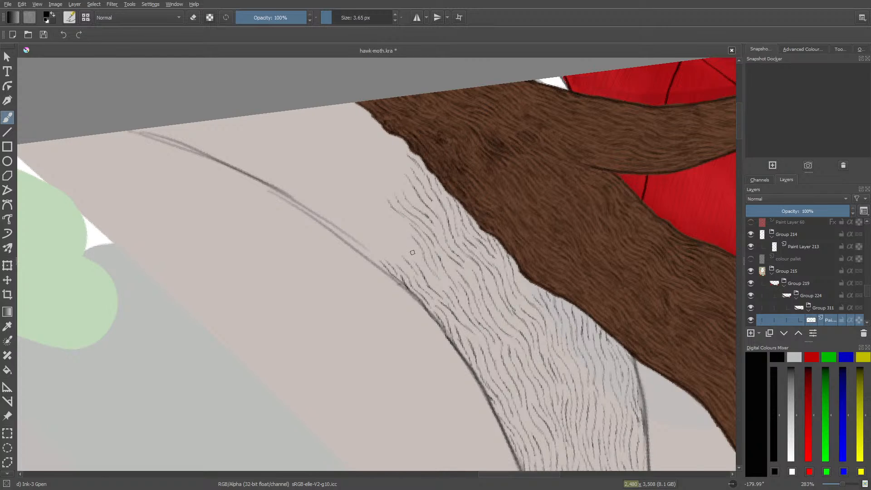
- Extend long wavy strokes from the root's centre to its left outline, filling the blank area beside the double sketch line
{"action": "mouse_move", "coordinate": [392, 230]}
{"action": "left_mouse_down"}
{"action": "mouse_move", "coordinate": [383, 226]}
{"action": "mouse_move", "coordinate": [393, 220]}
{"action": "mouse_move", "coordinate": [366, 197]}
{"action": "mouse_move", "coordinate": [366, 185]}
{"action": "mouse_move", "coordinate": [385, 185]}
{"action": "mouse_move", "coordinate": [367, 167]}
{"action": "mouse_move", "coordinate": [346, 168]}
{"action": "left_mouse_up"}
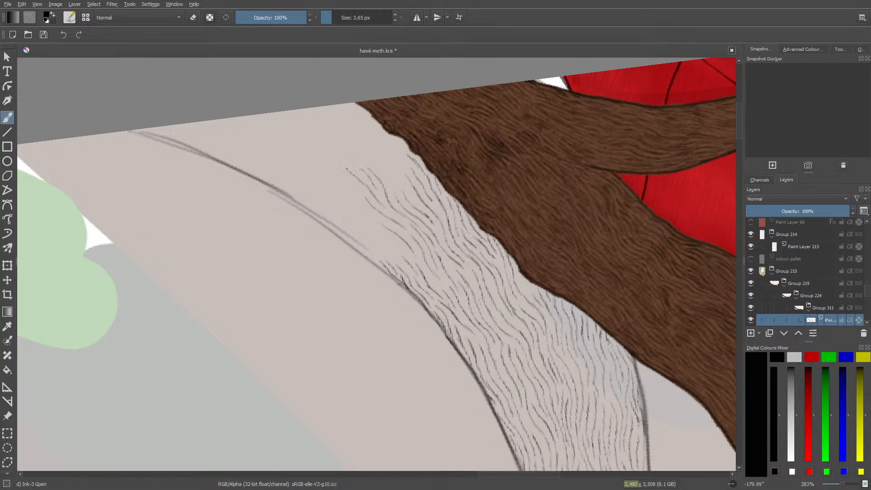
{"action": "left_click_drag", "start_coordinate": [362, 196], "coordinate": [345, 192]}
{"action": "mouse_move", "coordinate": [385, 250]}
{"action": "left_mouse_down"}
{"action": "mouse_move", "coordinate": [352, 230]}
{"action": "mouse_move", "coordinate": [384, 253]}
{"action": "mouse_move", "coordinate": [372, 265]}
{"action": "mouse_move", "coordinate": [380, 267]}
{"action": "mouse_move", "coordinate": [346, 239]}
{"action": "left_mouse_up"}
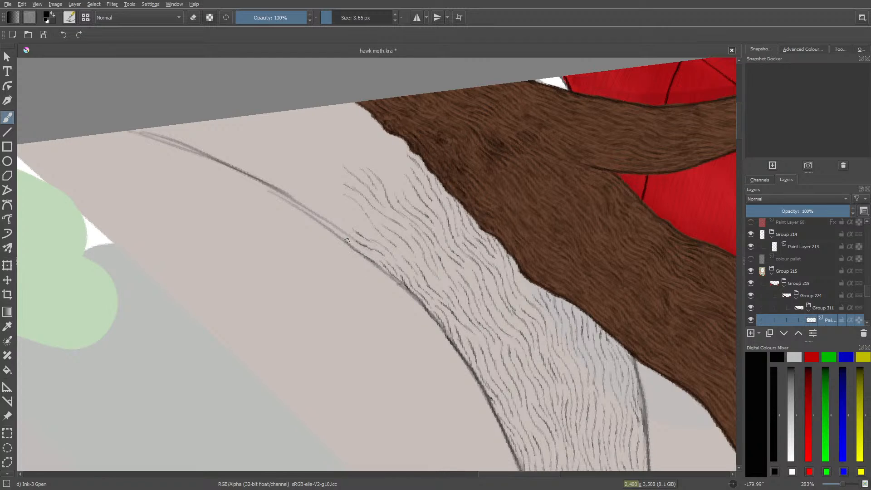
{"action": "mouse_move", "coordinate": [409, 286]}
{"action": "left_mouse_down"}
{"action": "mouse_move", "coordinate": [331, 216]}
{"action": "mouse_move", "coordinate": [351, 246]}
{"action": "mouse_move", "coordinate": [325, 221]}
{"action": "mouse_move", "coordinate": [355, 235]}
{"action": "mouse_move", "coordinate": [322, 196]}
{"action": "mouse_move", "coordinate": [366, 226]}
{"action": "mouse_move", "coordinate": [334, 195]}
{"action": "left_mouse_up"}
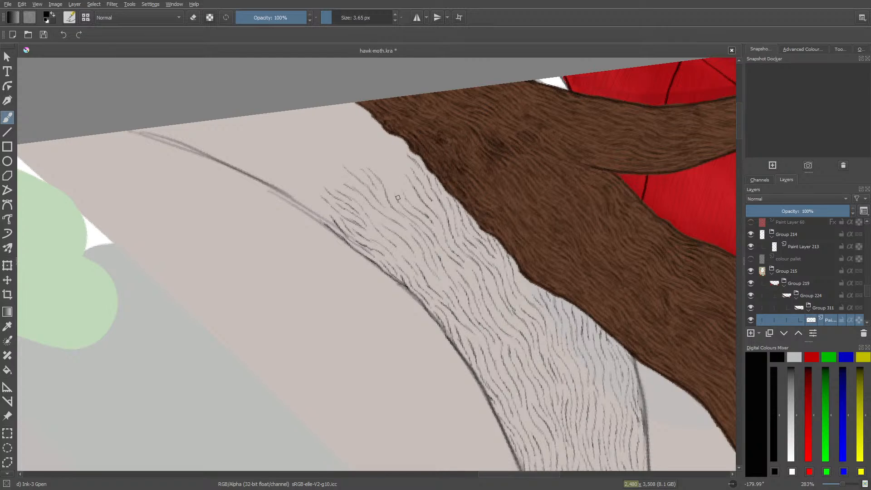
- Ink bark strokes along the last stretch of the brown root's edge, up to the canvas border
{"action": "left_click_drag", "start_coordinate": [376, 163], "coordinate": [374, 161]}
{"action": "left_click_drag", "start_coordinate": [407, 197], "coordinate": [390, 164]}
{"action": "mouse_move", "coordinate": [413, 195]}
{"action": "left_mouse_down"}
{"action": "mouse_move", "coordinate": [388, 140]}
{"action": "mouse_move", "coordinate": [406, 142]}
{"action": "left_mouse_up"}
{"action": "left_click_drag", "start_coordinate": [428, 172], "coordinate": [415, 155]}
{"action": "left_click_drag", "start_coordinate": [361, 110], "coordinate": [370, 127]}
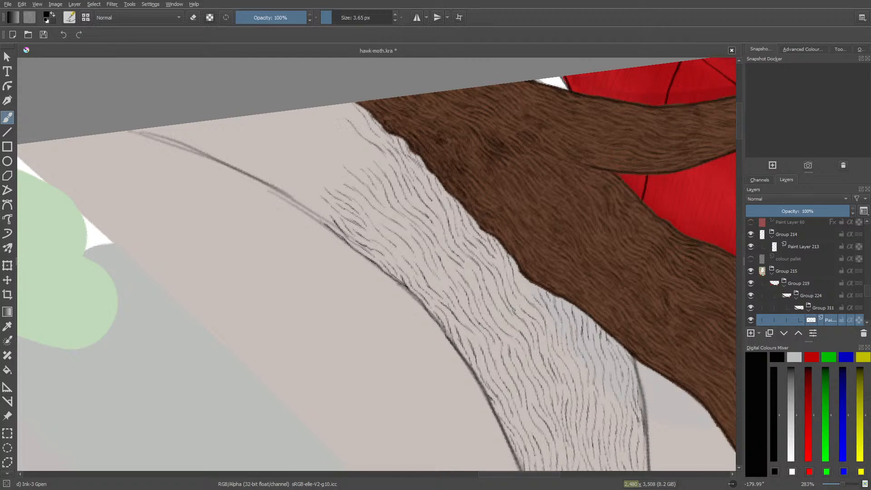
{"action": "mouse_move", "coordinate": [348, 120]}
{"action": "left_mouse_down"}
{"action": "mouse_move", "coordinate": [372, 131]}
{"action": "mouse_move", "coordinate": [353, 104]}
{"action": "mouse_move", "coordinate": [374, 130]}
{"action": "mouse_move", "coordinate": [361, 178]}
{"action": "mouse_move", "coordinate": [362, 155]}
{"action": "mouse_move", "coordinate": [375, 156]}
{"action": "mouse_move", "coordinate": [314, 111]}
{"action": "mouse_move", "coordinate": [345, 120]}
{"action": "mouse_move", "coordinate": [327, 111]}
{"action": "mouse_move", "coordinate": [334, 108]}
{"action": "mouse_move", "coordinate": [353, 135]}
{"action": "left_mouse_up"}
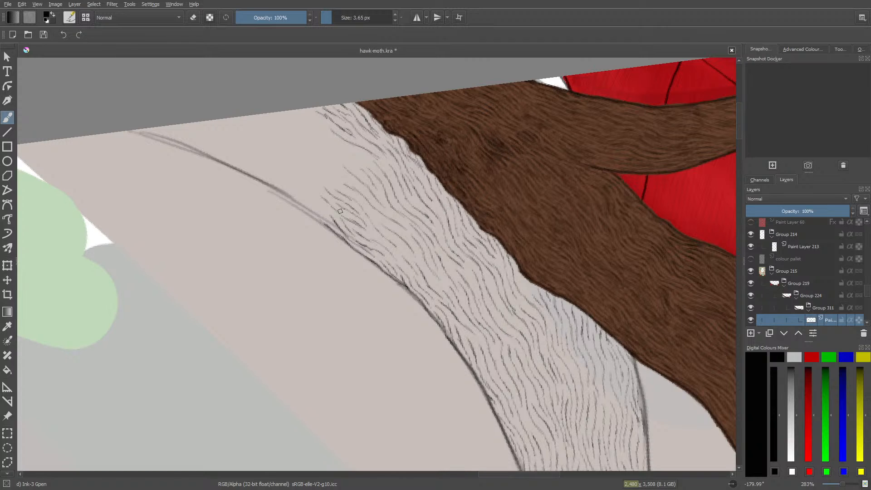
- Erase stray bark marks beside the brown root near the canvas border with a 12.29 px eraser, and return to the ink brush
{"action": "key", "text": "e"}
{"action": "left_click_drag", "start_coordinate": [344, 12], "coordinate": [337, 12]}
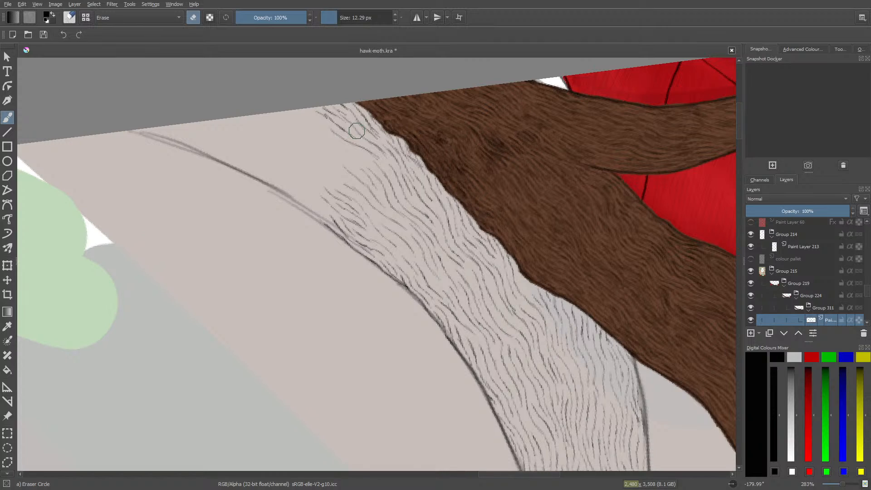
{"action": "key", "text": "slash"}
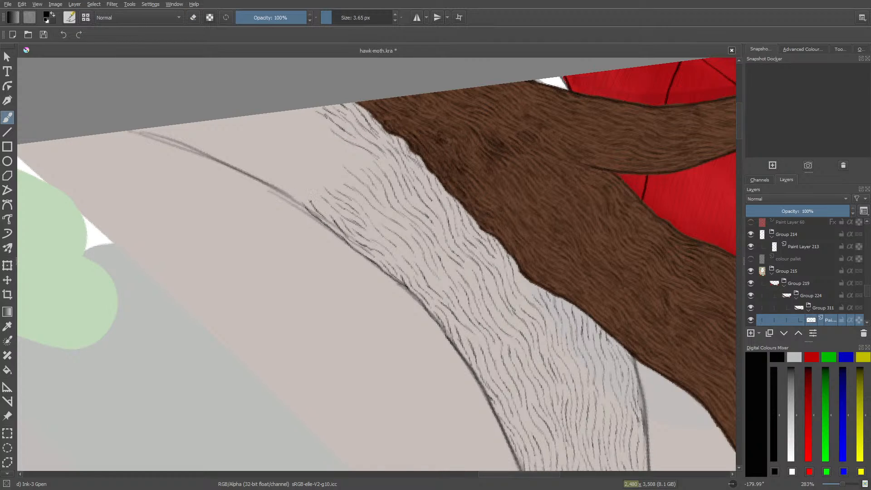
- Ink long wavy bark strokes up from the root's left outline into the blank area below the canvas border
{"action": "mouse_move", "coordinate": [326, 211]}
{"action": "left_mouse_down"}
{"action": "mouse_move", "coordinate": [303, 182]}
{"action": "mouse_move", "coordinate": [283, 179]}
{"action": "mouse_move", "coordinate": [286, 190]}
{"action": "mouse_move", "coordinate": [252, 160]}
{"action": "left_mouse_up"}
{"action": "mouse_move", "coordinate": [290, 183]}
{"action": "left_mouse_down"}
{"action": "mouse_move", "coordinate": [258, 147]}
{"action": "mouse_move", "coordinate": [247, 142]}
{"action": "mouse_move", "coordinate": [243, 154]}
{"action": "mouse_move", "coordinate": [225, 143]}
{"action": "mouse_move", "coordinate": [223, 128]}
{"action": "mouse_move", "coordinate": [236, 124]}
{"action": "left_mouse_up"}
{"action": "left_click_drag", "start_coordinate": [273, 153], "coordinate": [261, 136]}
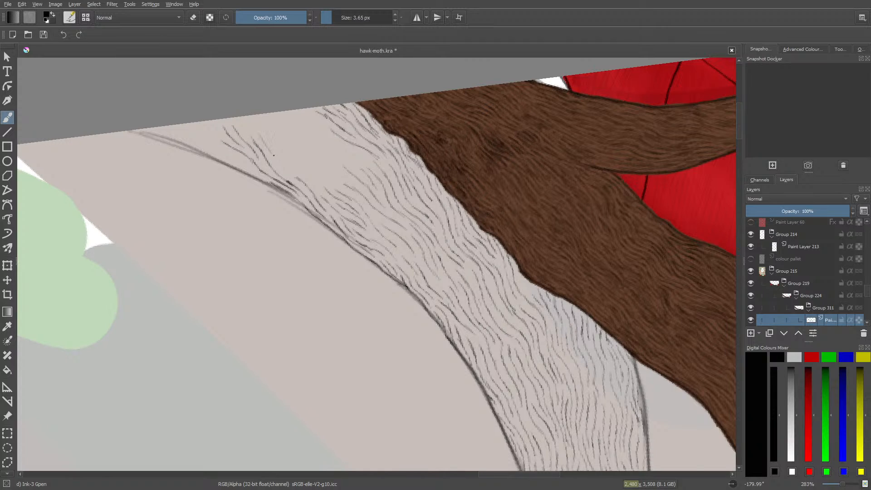
{"action": "mouse_move", "coordinate": [294, 170]}
{"action": "left_mouse_down"}
{"action": "mouse_move", "coordinate": [329, 192]}
{"action": "mouse_move", "coordinate": [275, 136]}
{"action": "mouse_move", "coordinate": [298, 162]}
{"action": "mouse_move", "coordinate": [285, 139]}
{"action": "left_mouse_up"}
{"action": "left_click_drag", "start_coordinate": [297, 148], "coordinate": [291, 129]}
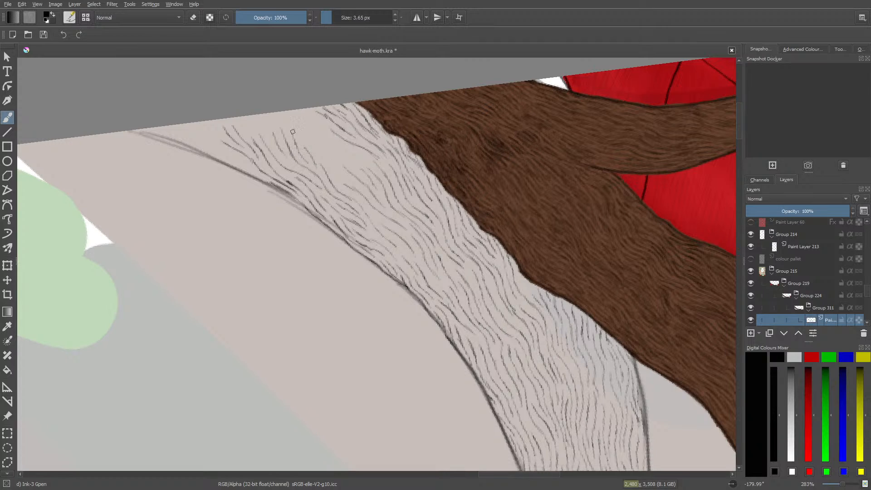
- Fill the remaining blank area along the canvas border with bark strokes, from the brown root's side to the outline's pointed tip
{"action": "left_click_drag", "start_coordinate": [325, 169], "coordinate": [317, 147]}
{"action": "left_click_drag", "start_coordinate": [284, 129], "coordinate": [258, 114]}
{"action": "left_click_drag", "start_coordinate": [264, 144], "coordinate": [235, 118]}
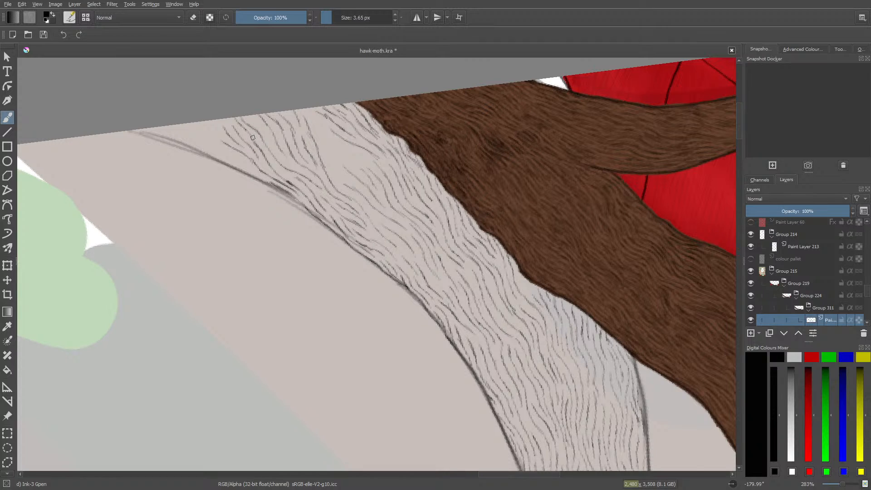
{"action": "left_click_drag", "start_coordinate": [338, 168], "coordinate": [318, 133]}
{"action": "left_click_drag", "start_coordinate": [351, 159], "coordinate": [365, 158]}
{"action": "left_click_drag", "start_coordinate": [313, 118], "coordinate": [305, 108]}
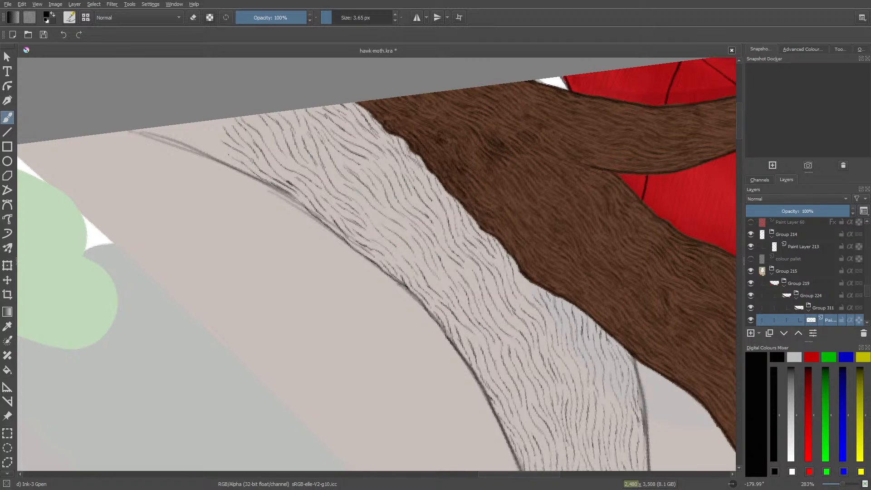
{"action": "mouse_move", "coordinate": [240, 160]}
{"action": "left_mouse_down"}
{"action": "mouse_move", "coordinate": [237, 170]}
{"action": "mouse_move", "coordinate": [196, 140]}
{"action": "mouse_move", "coordinate": [222, 119]}
{"action": "left_mouse_up"}
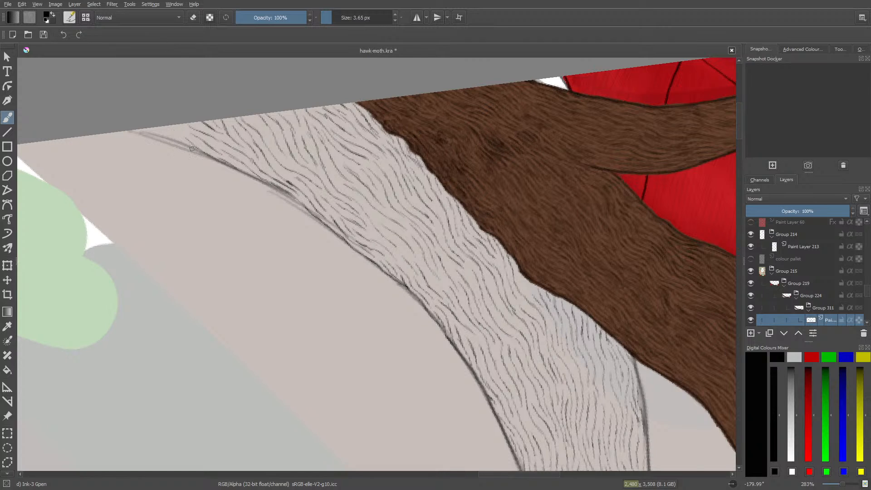
{"action": "mouse_move", "coordinate": [198, 150]}
{"action": "left_mouse_down"}
{"action": "mouse_move", "coordinate": [143, 133]}
{"action": "mouse_move", "coordinate": [180, 125]}
{"action": "left_mouse_up"}
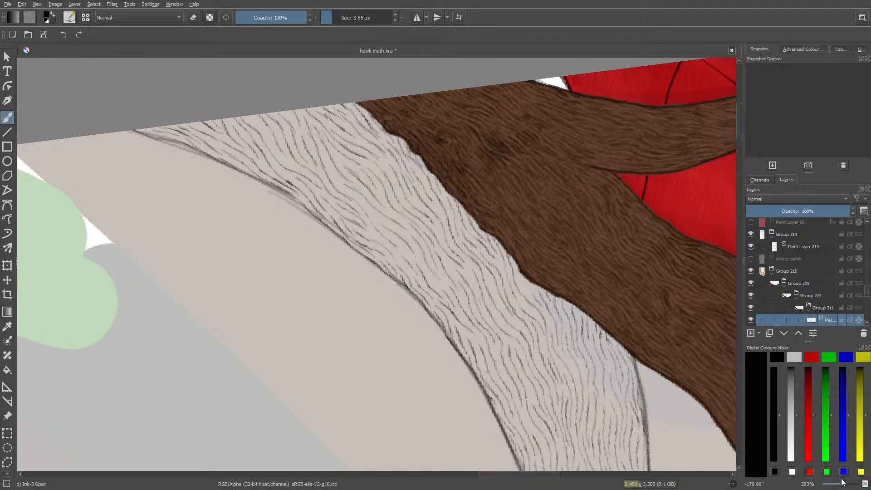
- Save the painting
{"action": "left_click_drag", "start_coordinate": [843, 484], "coordinate": [837, 486]}
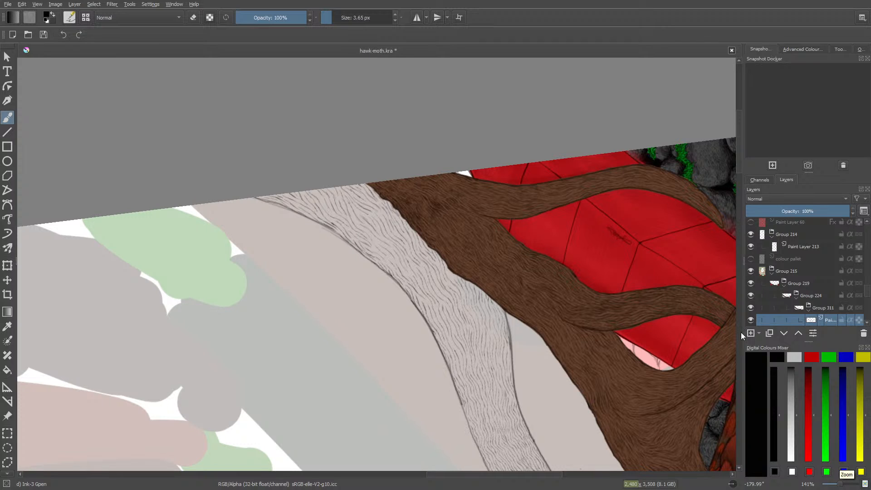
{"action": "left_click_drag", "start_coordinate": [740, 145], "coordinate": [747, 167]}
{"action": "left_click_drag", "start_coordinate": [840, 486], "coordinate": [844, 486]}
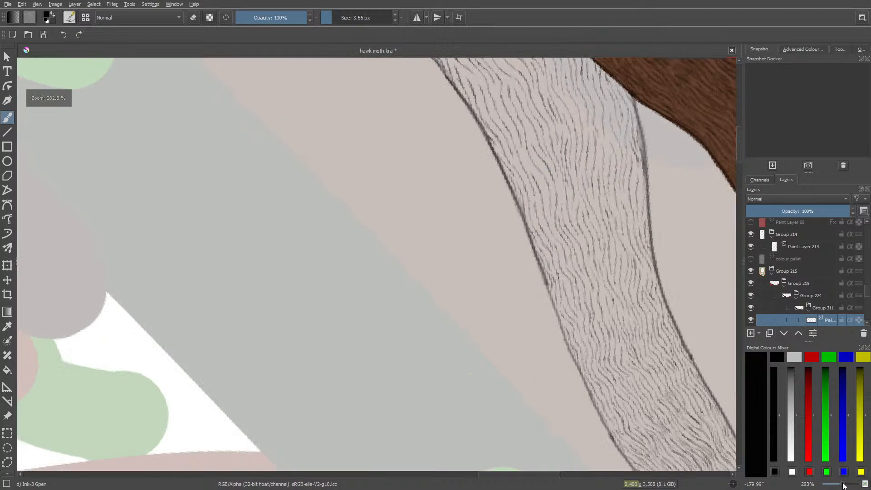
{"action": "left_click_drag", "start_coordinate": [516, 477], "coordinate": [540, 465]}
{"action": "left_click_drag", "start_coordinate": [737, 145], "coordinate": [739, 136]}
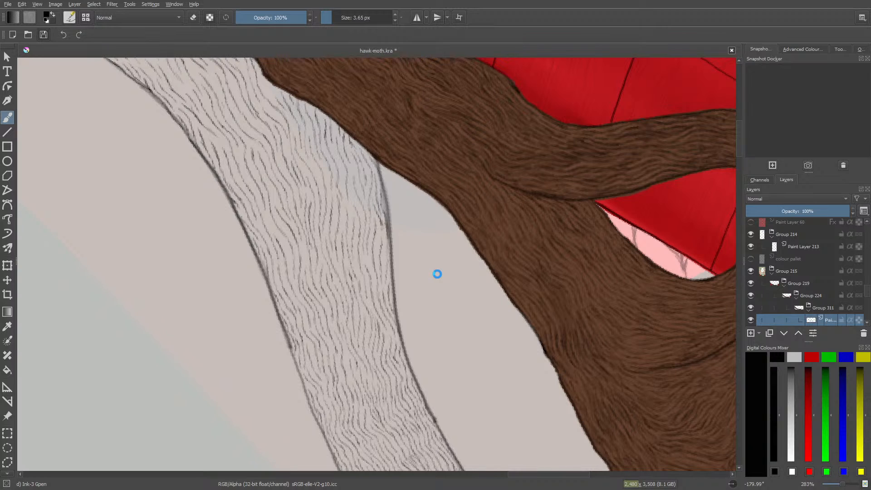
{"action": "key", "text": "ctrl+s"}
- Add short filler strokes between the bark lines at the root's narrow end beside the canvas border
{"action": "left_click_drag", "start_coordinate": [739, 138], "coordinate": [738, 118]}
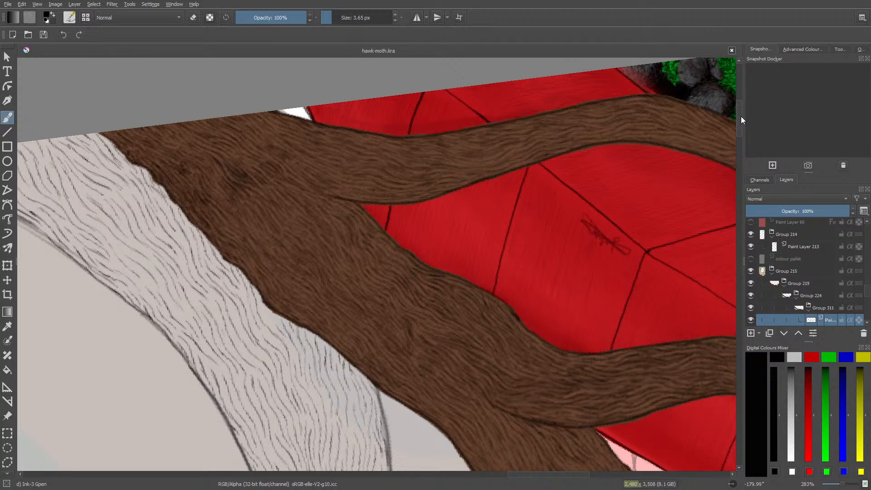
{"action": "left_click_drag", "start_coordinate": [526, 472], "coordinate": [490, 473]}
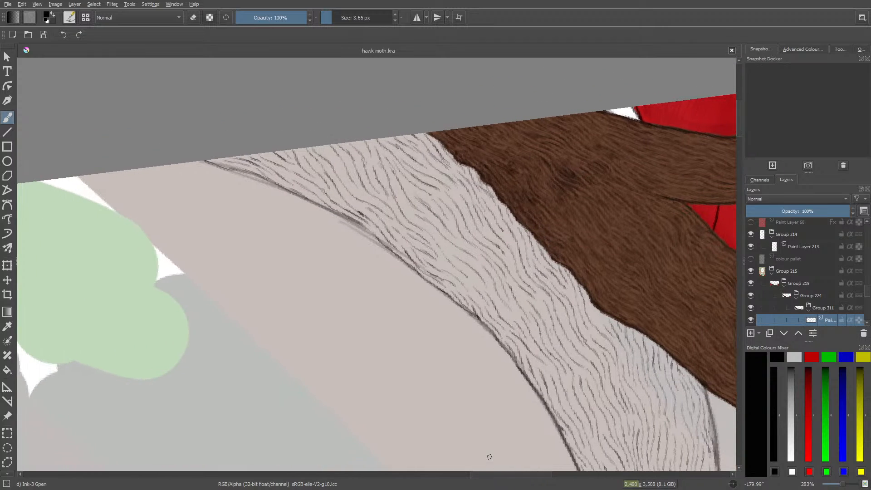
{"action": "left_click", "coordinate": [300, 153]}
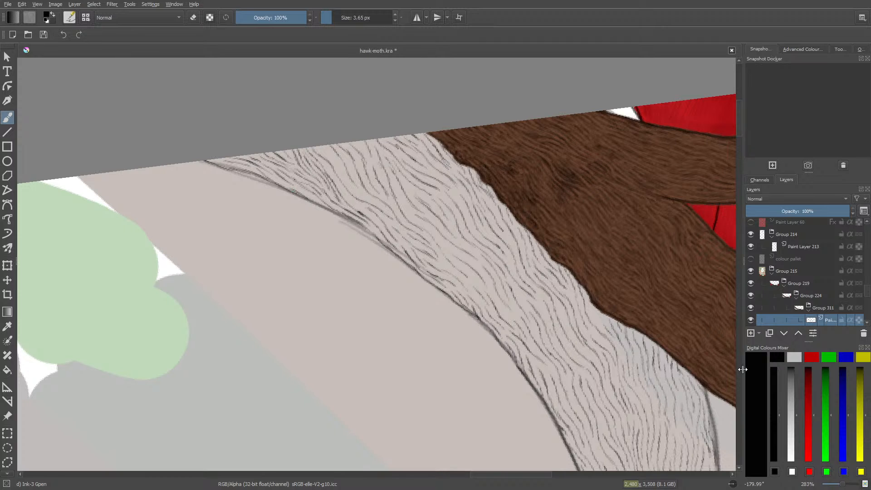
- Add short filler strokes to the bark on the root's lower section, above its bend
{"action": "left_click_drag", "start_coordinate": [737, 125], "coordinate": [748, 164]}
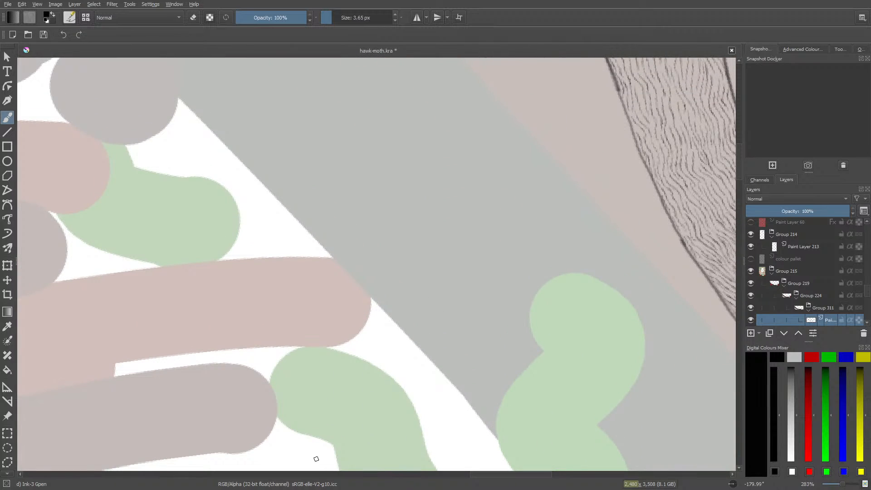
{"action": "left_click_drag", "start_coordinate": [501, 475], "coordinate": [527, 473]}
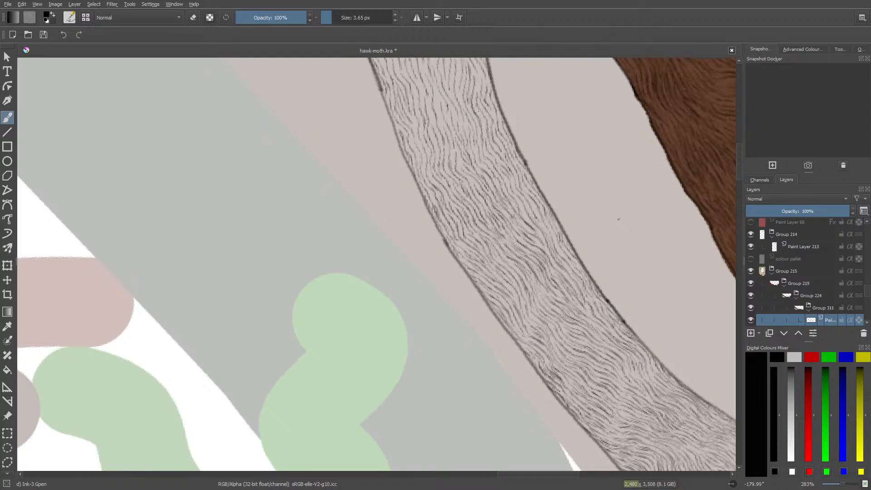
{"action": "left_click_drag", "start_coordinate": [485, 134], "coordinate": [484, 118]}
- Densify the bark along the root's narrow middle stretch with short strokes between its two outlines, up to below the bluish patch
{"action": "left_click_drag", "start_coordinate": [738, 164], "coordinate": [739, 152]}
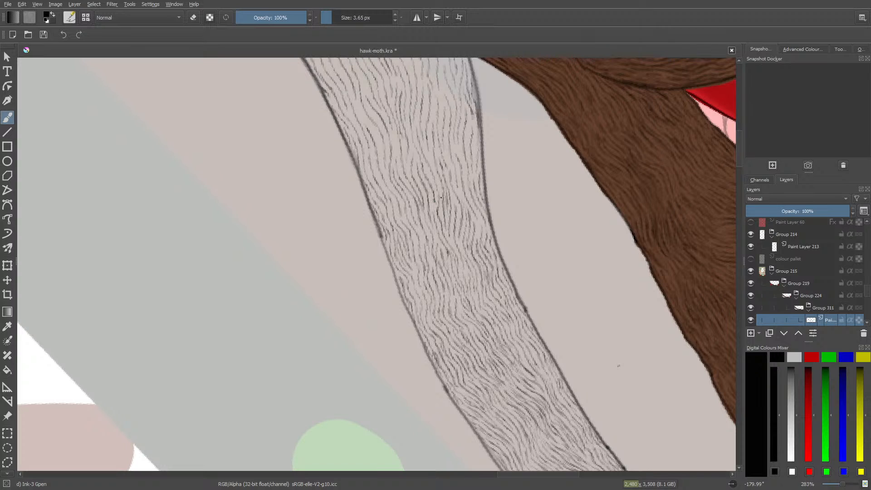
{"action": "left_click_drag", "start_coordinate": [428, 166], "coordinate": [422, 146]}
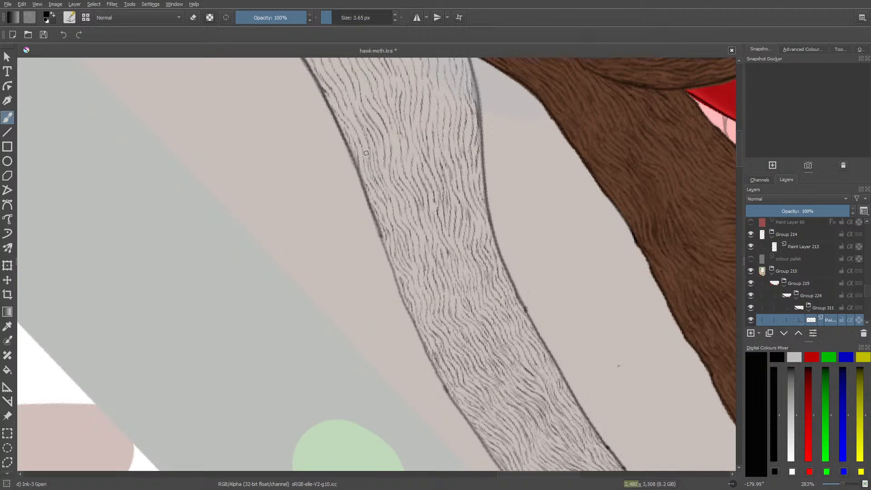
{"action": "left_click_drag", "start_coordinate": [356, 121], "coordinate": [362, 133]}
{"action": "left_click_drag", "start_coordinate": [739, 145], "coordinate": [740, 137]}
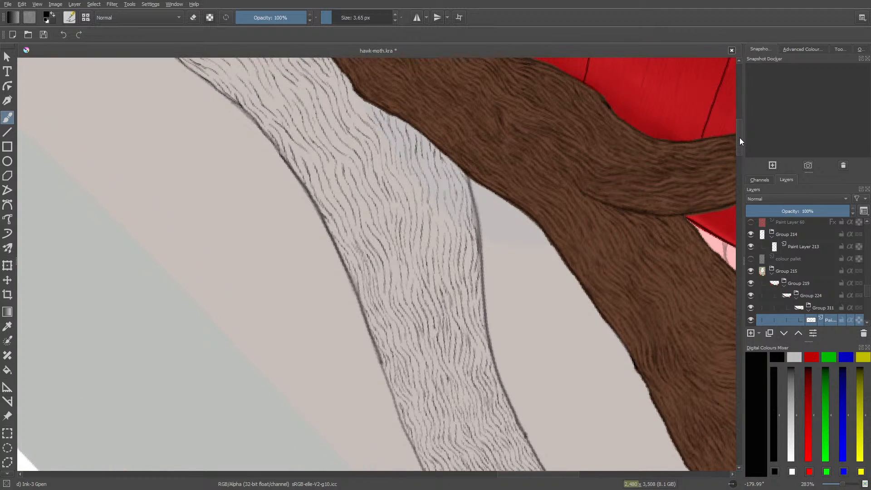
{"action": "left_click_drag", "start_coordinate": [396, 267], "coordinate": [396, 281]}
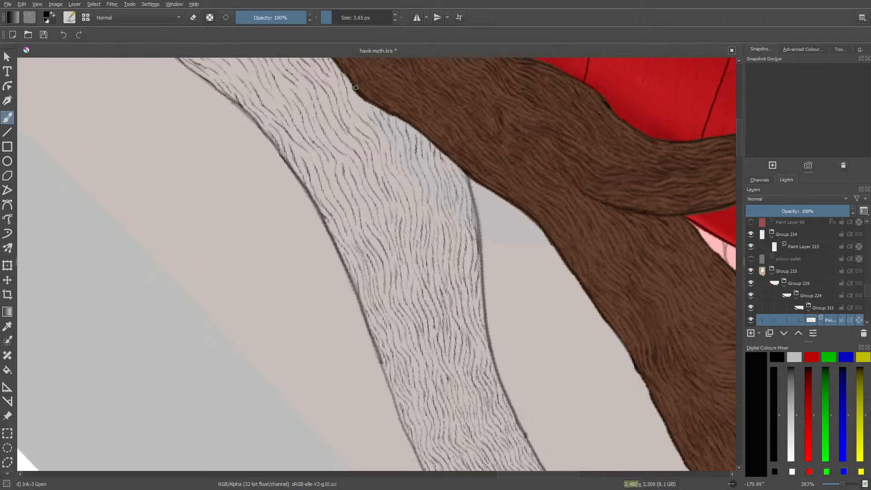
- Fill the gaps between bark lines through the centre of the root's upper section with short wavy strokes
{"action": "scroll", "coordinate": [741, 131], "scroll_direction": "up", "scroll_amount": 3}
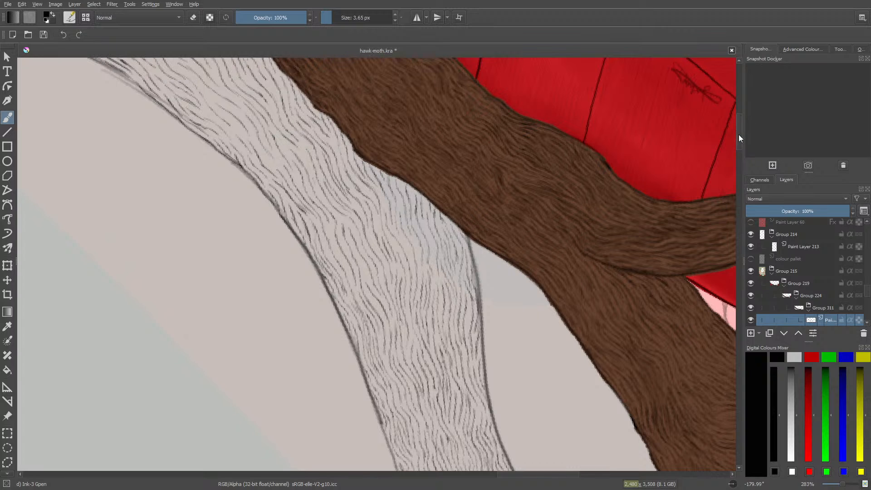
{"action": "left_click_drag", "start_coordinate": [739, 134], "coordinate": [742, 127]}
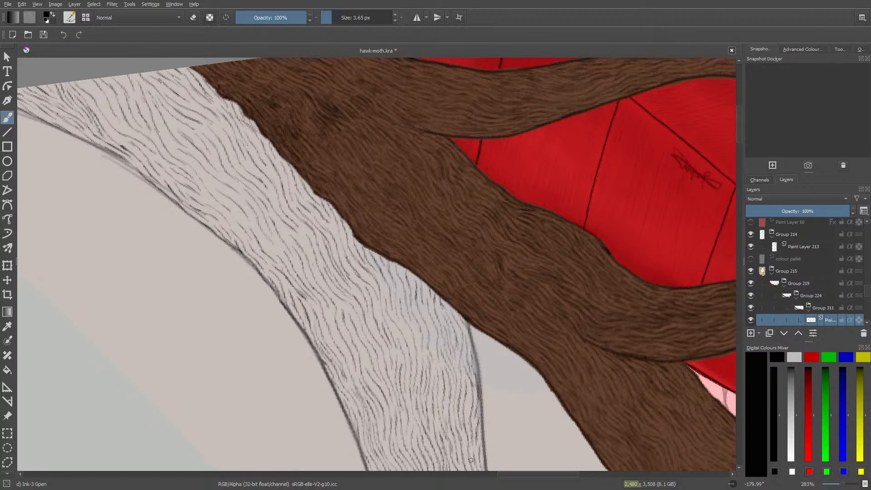
{"action": "left_click_drag", "start_coordinate": [524, 477], "coordinate": [506, 481]}
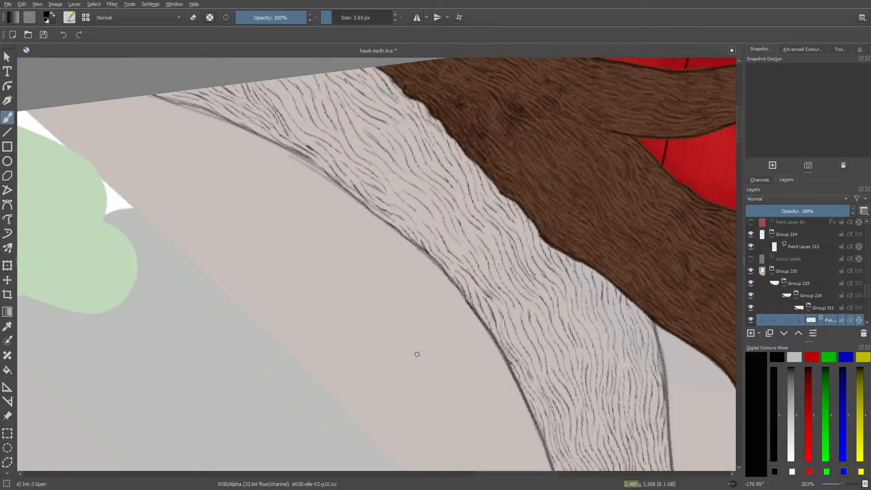
{"action": "mouse_move", "coordinate": [843, 484]}
{"action": "left_mouse_down"}
{"action": "mouse_move", "coordinate": [825, 487]}
{"action": "mouse_move", "coordinate": [842, 486]}
{"action": "left_mouse_up"}
{"action": "left_click_drag", "start_coordinate": [738, 125], "coordinate": [741, 116]}
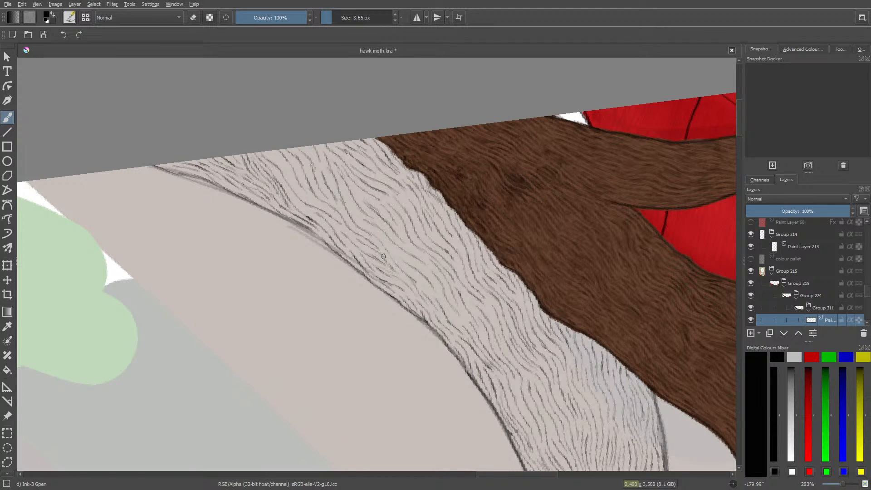
{"action": "left_click_drag", "start_coordinate": [385, 248], "coordinate": [404, 272]}
{"action": "left_click_drag", "start_coordinate": [376, 236], "coordinate": [386, 250]}
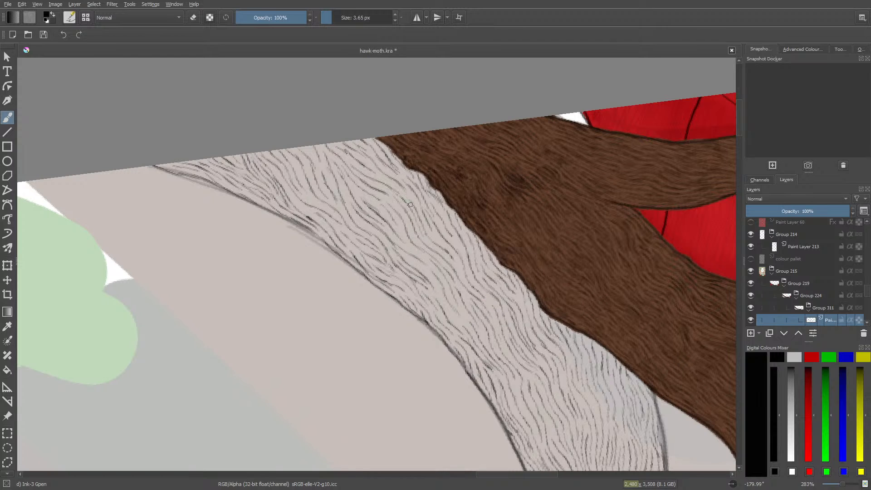
{"action": "left_click_drag", "start_coordinate": [408, 194], "coordinate": [421, 208]}
{"action": "left_click_drag", "start_coordinate": [418, 253], "coordinate": [428, 262]}
{"action": "left_click_drag", "start_coordinate": [436, 285], "coordinate": [441, 296]}
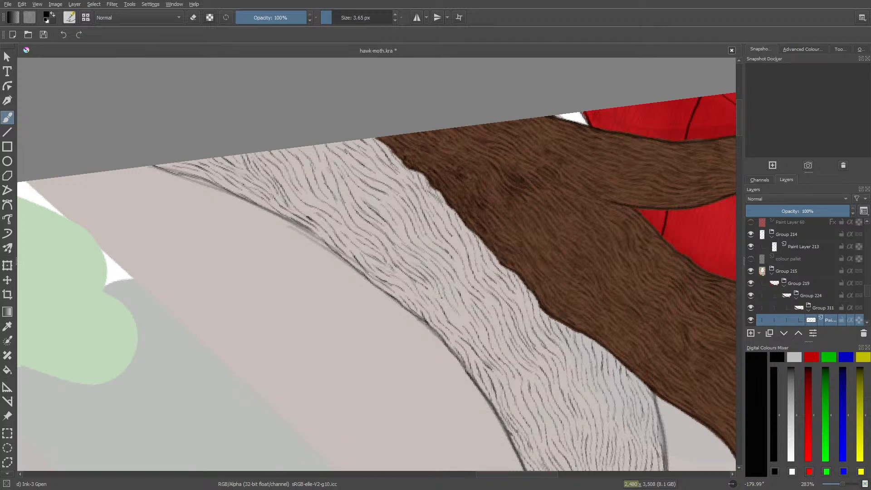
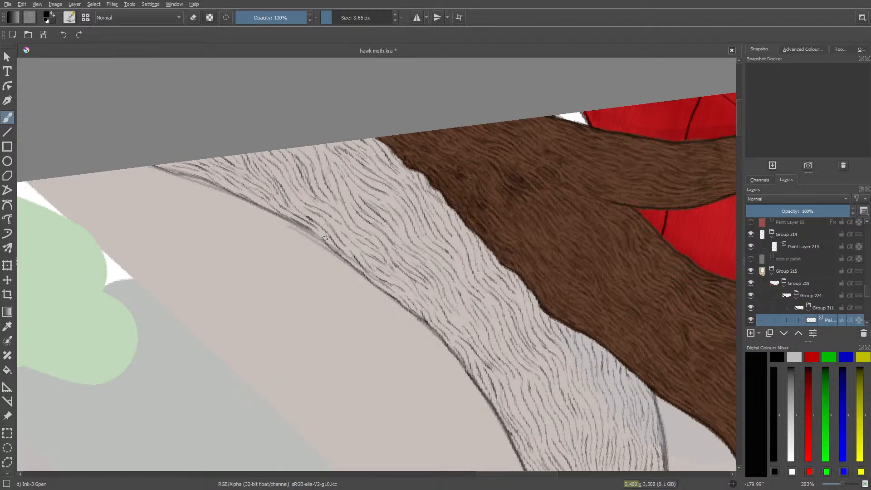
- Thicken the upper section's bark with extra strokes near the canvas border, along the left outline and beside the brown root's edge
{"action": "left_click_drag", "start_coordinate": [322, 235], "coordinate": [334, 251]}
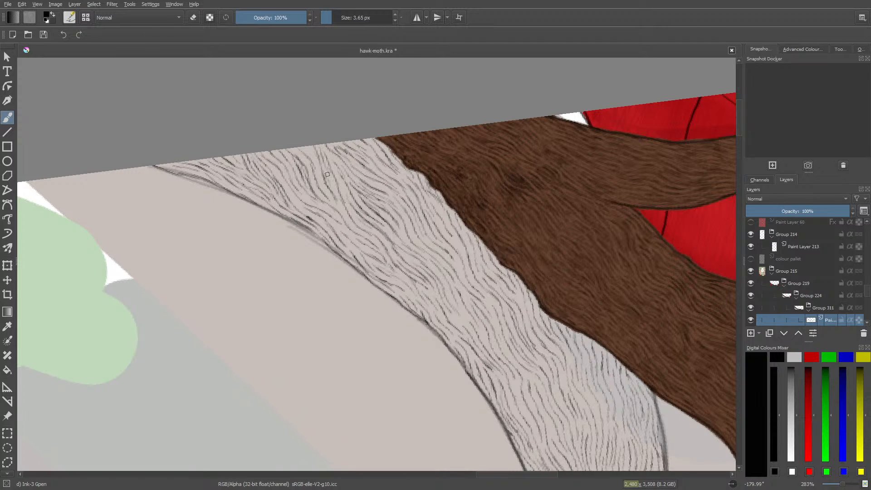
{"action": "left_click_drag", "start_coordinate": [309, 152], "coordinate": [316, 168]}
{"action": "left_click_drag", "start_coordinate": [306, 205], "coordinate": [316, 211]}
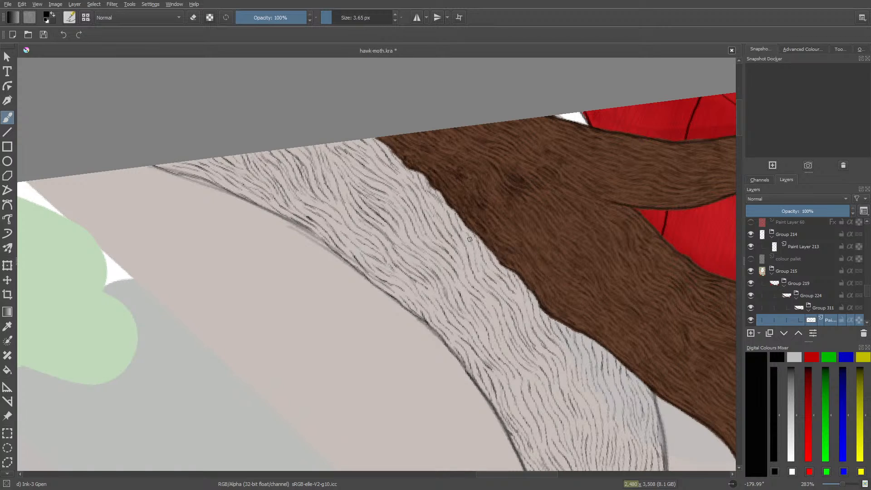
{"action": "left_click_drag", "start_coordinate": [469, 239], "coordinate": [481, 265]}
{"action": "left_click_drag", "start_coordinate": [514, 310], "coordinate": [521, 324]}
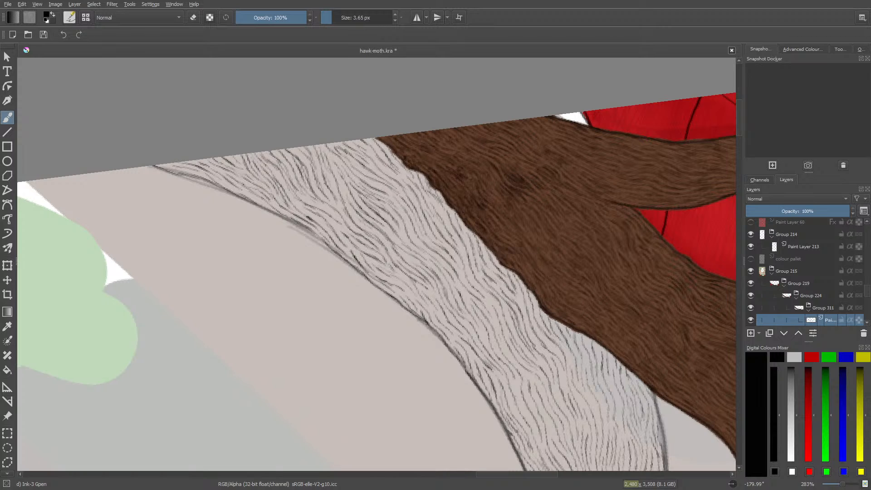
{"action": "mouse_move", "coordinate": [368, 272]}
{"action": "left_mouse_down"}
{"action": "mouse_move", "coordinate": [396, 276]}
{"action": "mouse_move", "coordinate": [428, 314]}
{"action": "mouse_move", "coordinate": [417, 305]}
{"action": "left_mouse_up"}
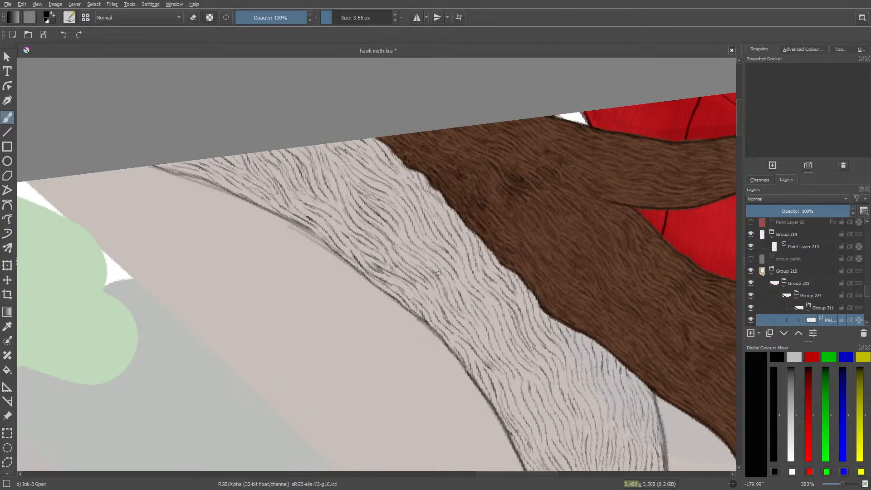
- Add filler strokes from the curved outline across to the bluish patch beside the brown root
{"action": "left_click_drag", "start_coordinate": [508, 347], "coordinate": [517, 359]}
{"action": "mouse_move", "coordinate": [584, 398]}
{"action": "left_mouse_down"}
{"action": "mouse_move", "coordinate": [593, 416]}
{"action": "mouse_move", "coordinate": [587, 405]}
{"action": "left_mouse_up"}
{"action": "mouse_move", "coordinate": [578, 388]}
{"action": "left_mouse_down"}
{"action": "mouse_move", "coordinate": [584, 398]}
{"action": "mouse_move", "coordinate": [575, 337]}
{"action": "left_mouse_up"}
{"action": "mouse_move", "coordinate": [583, 395]}
{"action": "left_mouse_down"}
{"action": "mouse_move", "coordinate": [575, 362]}
{"action": "mouse_move", "coordinate": [586, 355]}
{"action": "mouse_move", "coordinate": [590, 367]}
{"action": "left_mouse_up"}
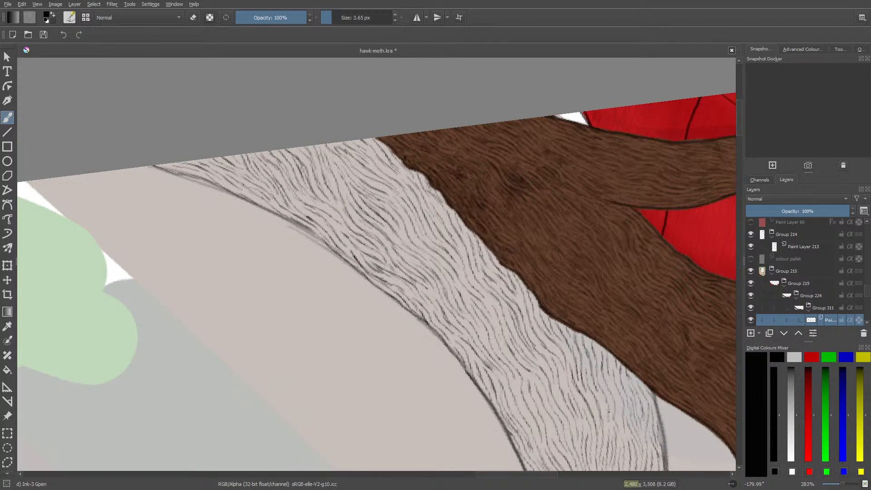
{"action": "left_click_drag", "start_coordinate": [609, 411], "coordinate": [597, 358]}
- Densify the bark where the right outline meets the brown root, and carry extra strokes across the root toward its left outline
{"action": "mouse_move", "coordinate": [740, 128]}
{"action": "left_mouse_down"}
{"action": "mouse_move", "coordinate": [740, 140]}
{"action": "mouse_move", "coordinate": [741, 125]}
{"action": "left_mouse_up"}
{"action": "left_click_drag", "start_coordinate": [493, 474], "coordinate": [508, 474]}
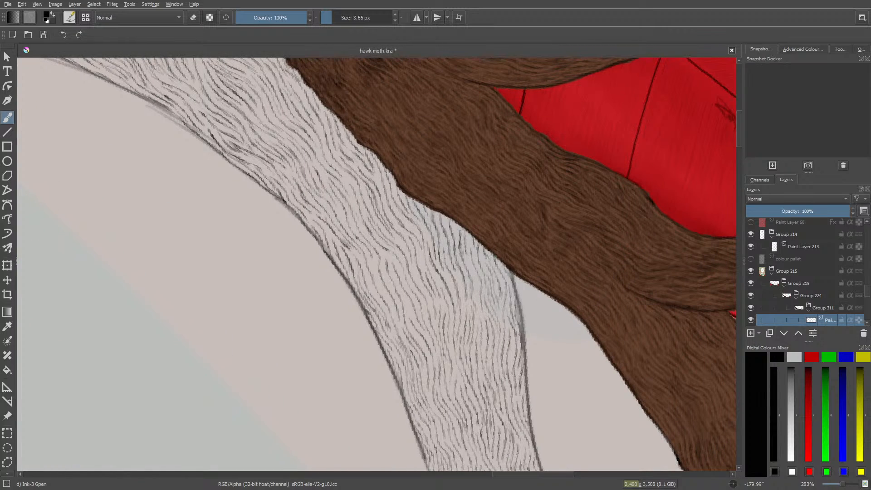
{"action": "mouse_move", "coordinate": [506, 283]}
{"action": "left_mouse_down"}
{"action": "mouse_move", "coordinate": [506, 312]}
{"action": "mouse_move", "coordinate": [516, 317]}
{"action": "left_mouse_up"}
{"action": "mouse_move", "coordinate": [499, 290]}
{"action": "left_mouse_down"}
{"action": "mouse_move", "coordinate": [493, 265]}
{"action": "mouse_move", "coordinate": [496, 305]}
{"action": "mouse_move", "coordinate": [479, 307]}
{"action": "mouse_move", "coordinate": [471, 249]}
{"action": "mouse_move", "coordinate": [471, 267]}
{"action": "left_mouse_up"}
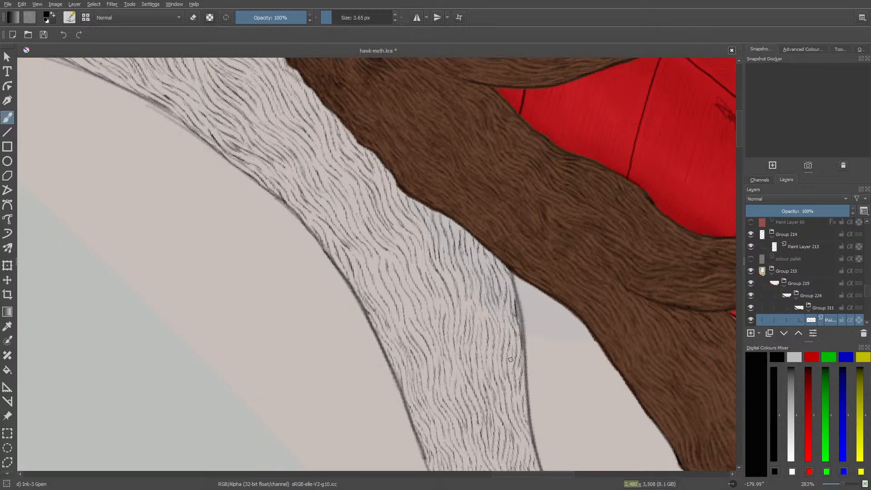
{"action": "left_click_drag", "start_coordinate": [510, 356], "coordinate": [509, 370]}
{"action": "left_click_drag", "start_coordinate": [397, 318], "coordinate": [371, 257]}
{"action": "mouse_move", "coordinate": [431, 260]}
{"action": "left_mouse_down"}
{"action": "mouse_move", "coordinate": [396, 216]}
{"action": "mouse_move", "coordinate": [385, 170]}
{"action": "left_mouse_up"}
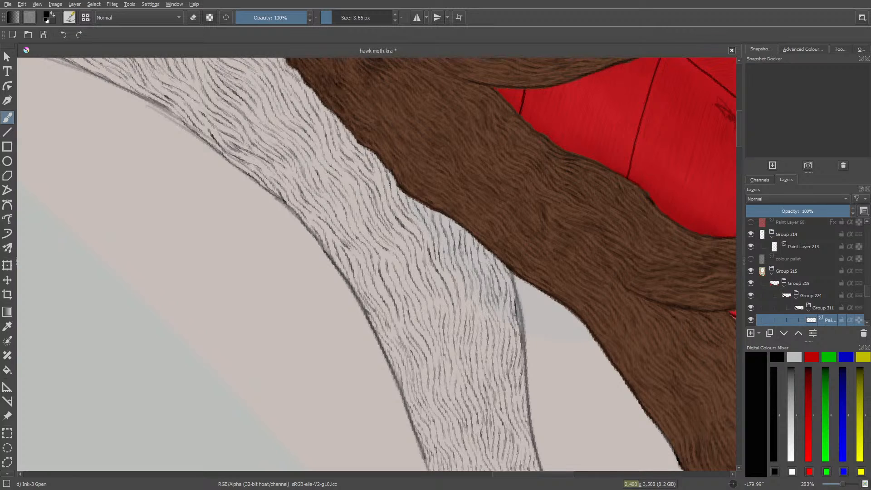
- Check whether the layer just below the bark lines holds the trunk's colour by toggling its visibility
{"action": "scroll", "coordinate": [868, 291], "scroll_direction": "down", "scroll_amount": 2}
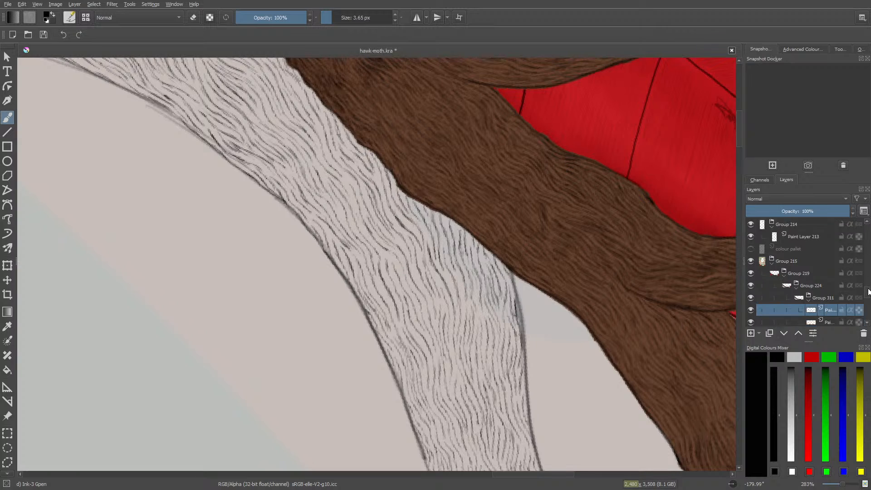
{"action": "left_click_drag", "start_coordinate": [517, 472], "coordinate": [470, 472]}
{"action": "left_click_drag", "start_coordinate": [842, 484], "coordinate": [836, 486]}
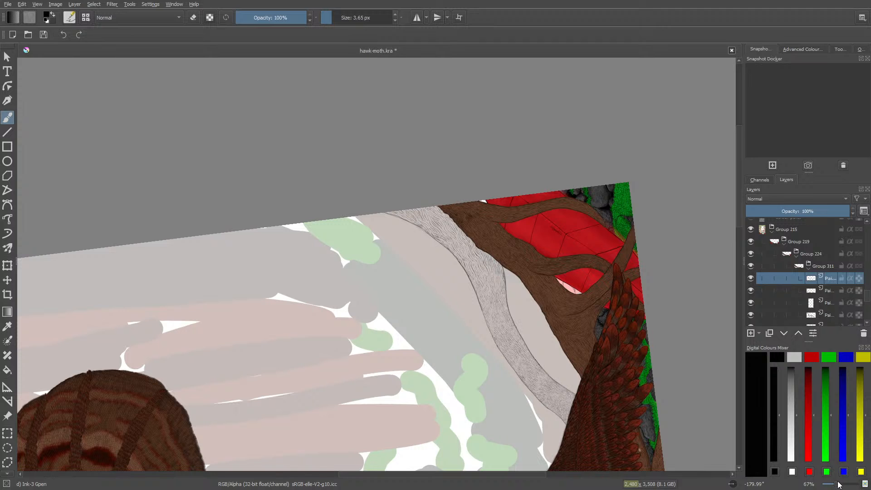
{"action": "left_click_drag", "start_coordinate": [737, 199], "coordinate": [748, 294]}
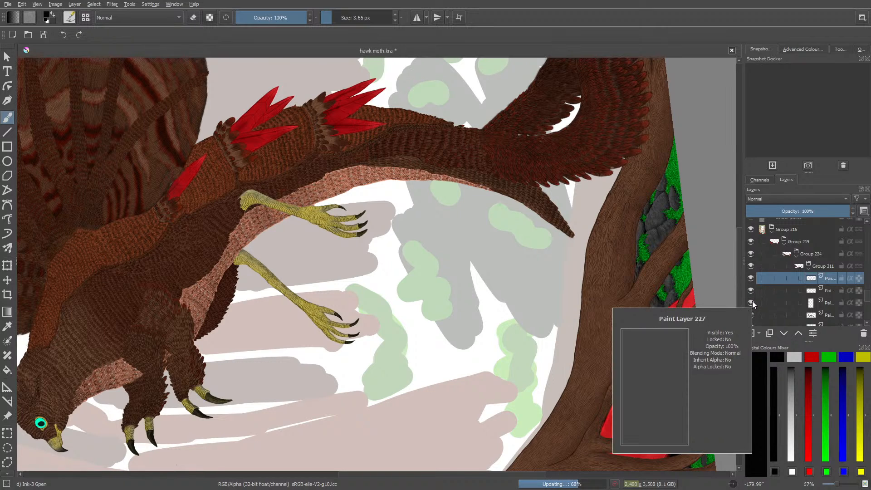
{"action": "left_click", "coordinate": [751, 291]}
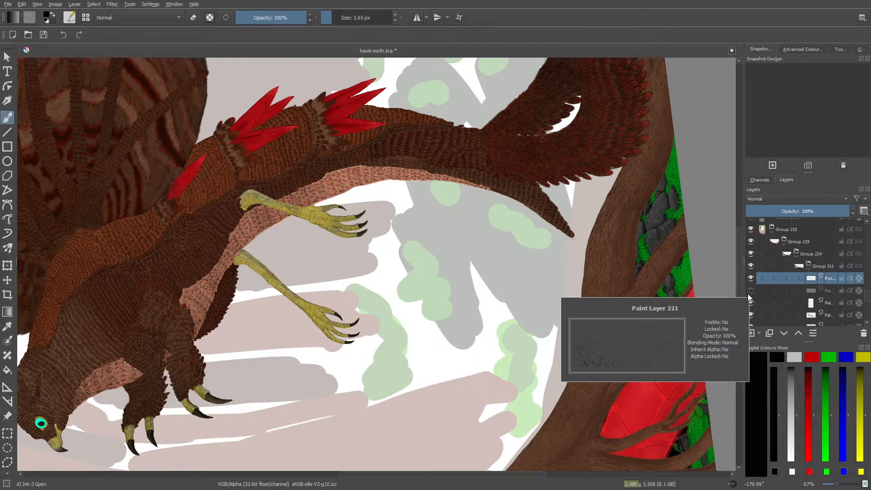
{"action": "left_click", "coordinate": [748, 293]}
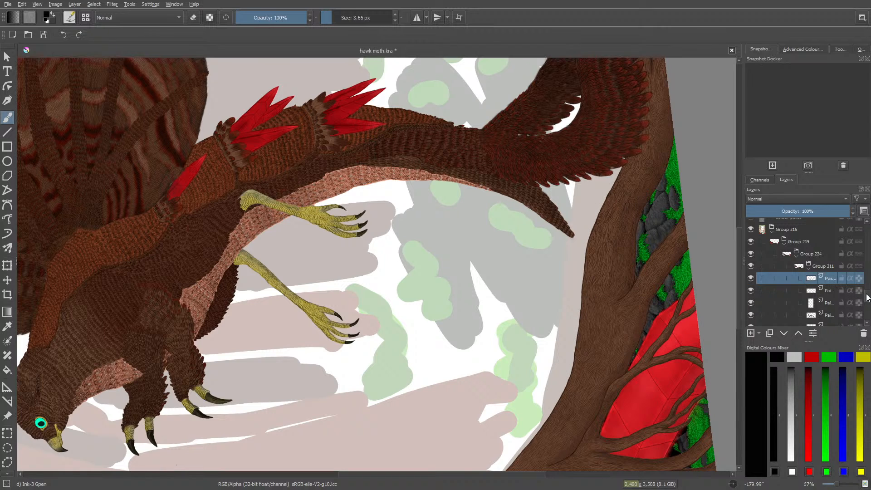
{"action": "scroll", "coordinate": [869, 299], "scroll_direction": "down", "scroll_amount": 2}
{"action": "scroll", "coordinate": [869, 299], "scroll_direction": "down", "scroll_amount": 1}
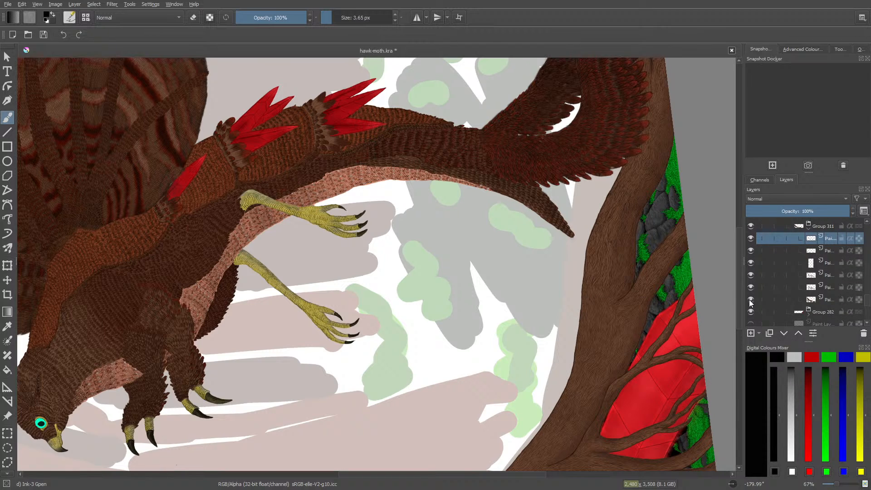
- Hide the two shading layers above the brown base layer in Group 311, leaving the trunk's flat brown fill shown
{"action": "left_click", "coordinate": [750, 299]}
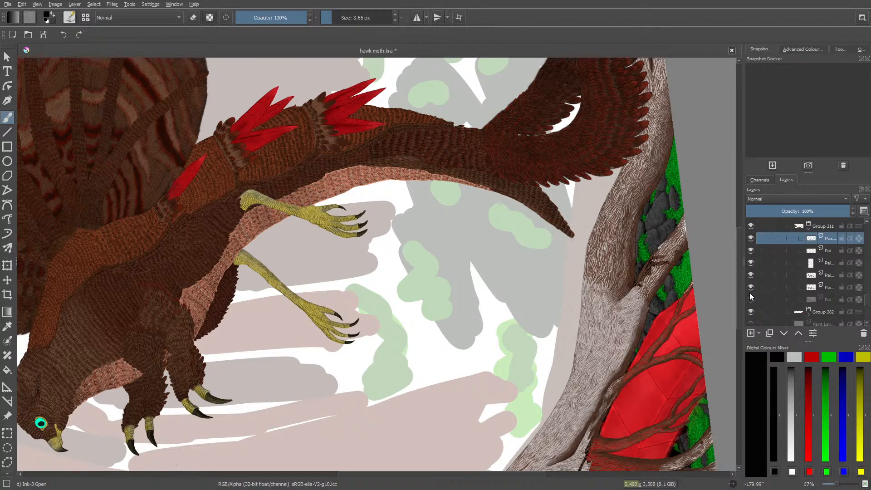
{"action": "left_click", "coordinate": [750, 287]}
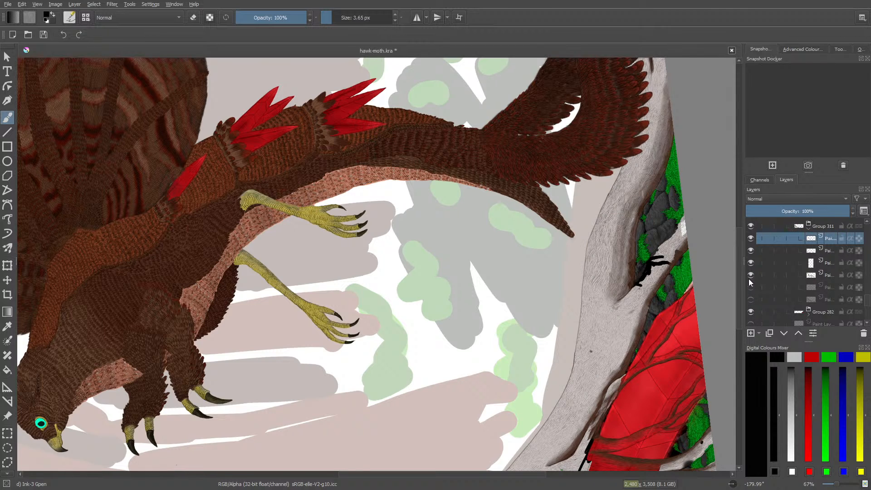
{"action": "left_click", "coordinate": [749, 277]}
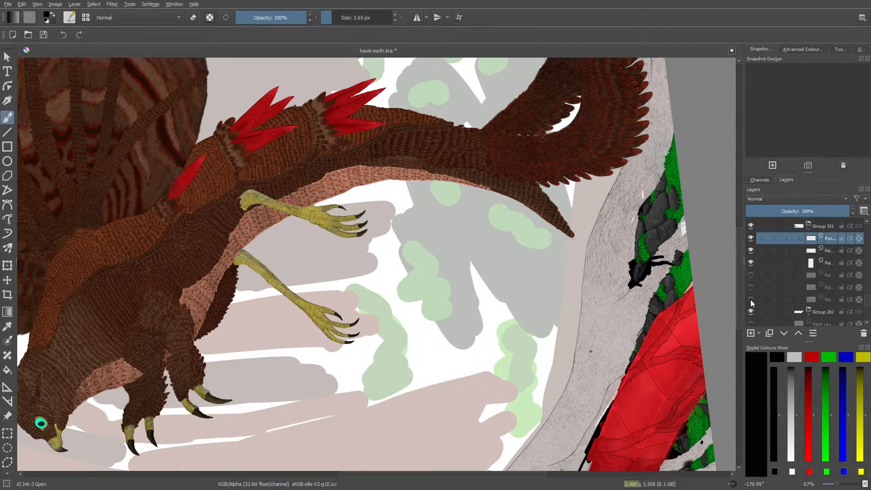
{"action": "left_click", "coordinate": [750, 300]}
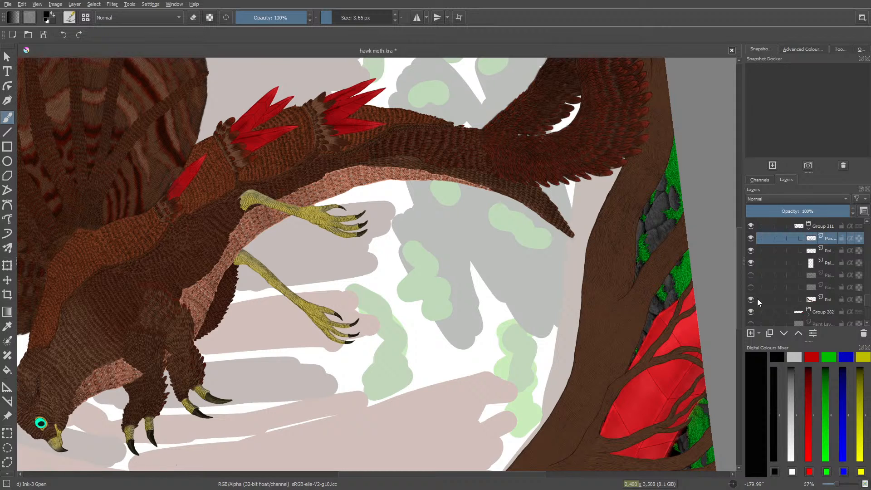
- Sample the flat brown base colour from the trunk below the branch fork and return to the Freehand Brush
{"action": "left_click", "coordinate": [842, 486]}
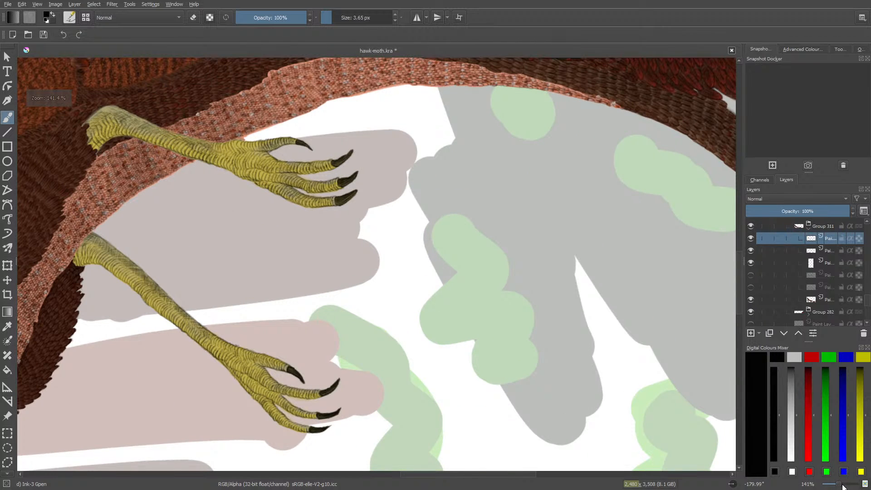
{"action": "left_click_drag", "start_coordinate": [427, 474], "coordinate": [504, 460]}
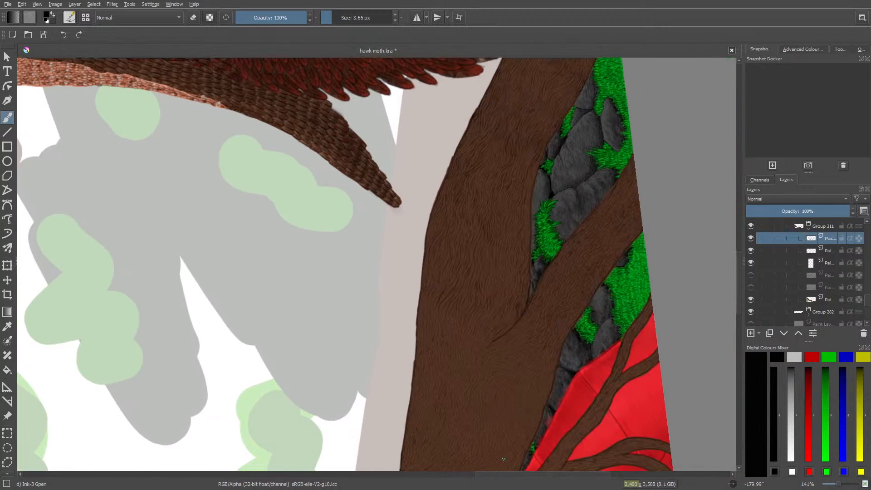
{"action": "left_click", "coordinate": [8, 325]}
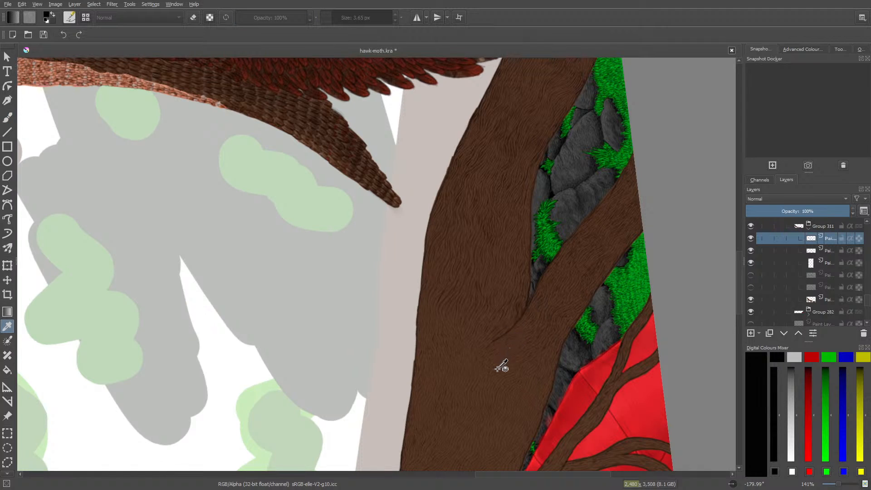
{"action": "left_click", "coordinate": [481, 384]}
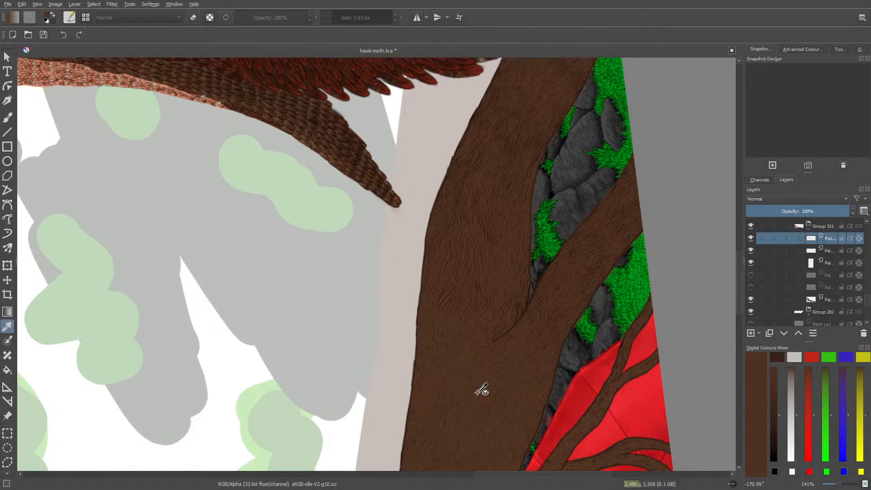
{"action": "left_click", "coordinate": [8, 117]}
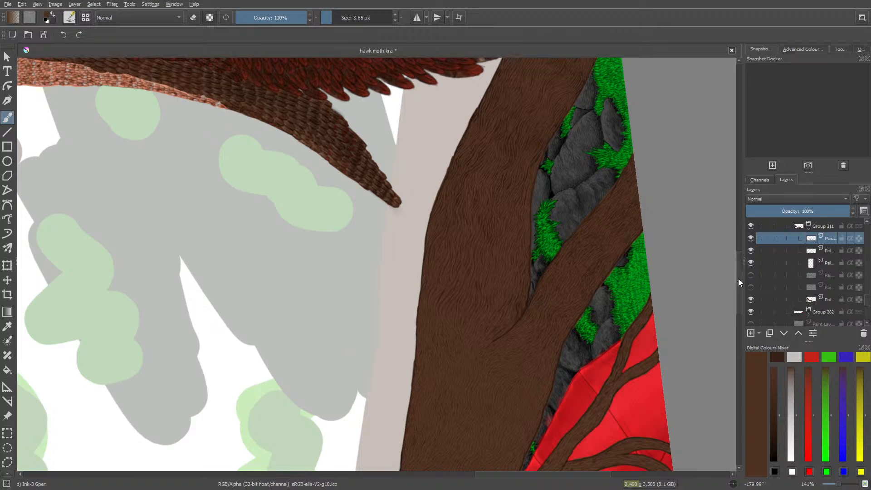
- Make the brown base layer in Group 311 active and choose the b) Basic-1 brush at 40 px
{"action": "scroll", "coordinate": [738, 279], "scroll_direction": "up", "scroll_amount": 10}
{"action": "mouse_move", "coordinate": [730, 178]}
{"action": "left_mouse_down"}
{"action": "mouse_move", "coordinate": [741, 179]}
{"action": "mouse_move", "coordinate": [733, 169]}
{"action": "left_mouse_up"}
{"action": "left_click", "coordinate": [812, 299]}
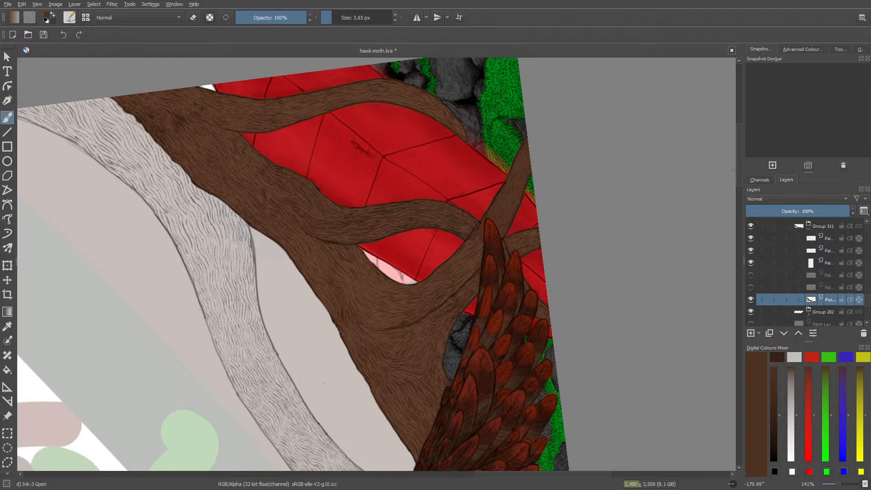
{"action": "left_click", "coordinate": [72, 19]}
{"action": "left_click", "coordinate": [122, 116]}
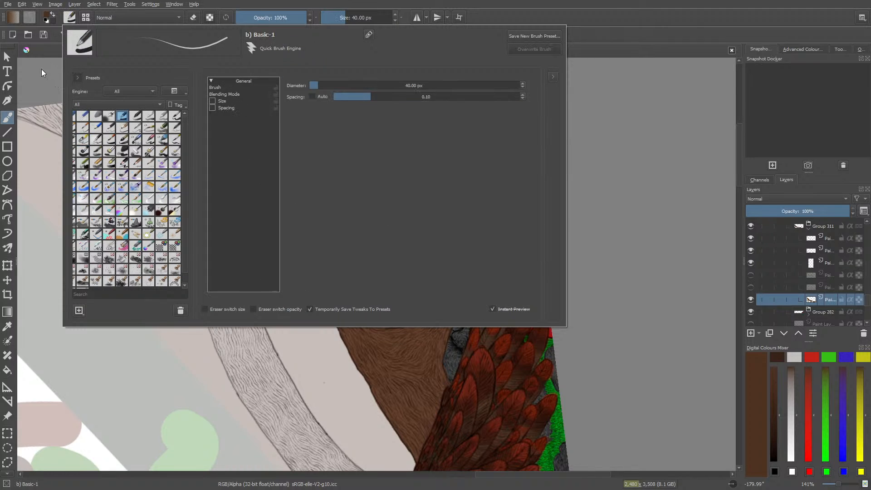
{"action": "left_click", "coordinate": [41, 73]}
- Paint flat brown under the bark lines along the whole root, from the canvas border down to the feathered wing
{"action": "mouse_move", "coordinate": [43, 111]}
{"action": "left_mouse_down"}
{"action": "mouse_move", "coordinate": [120, 135]}
{"action": "mouse_move", "coordinate": [107, 110]}
{"action": "mouse_move", "coordinate": [179, 188]}
{"action": "mouse_move", "coordinate": [240, 235]}
{"action": "mouse_move", "coordinate": [226, 249]}
{"action": "mouse_move", "coordinate": [146, 177]}
{"action": "mouse_move", "coordinate": [47, 122]}
{"action": "mouse_move", "coordinate": [25, 119]}
{"action": "left_mouse_up"}
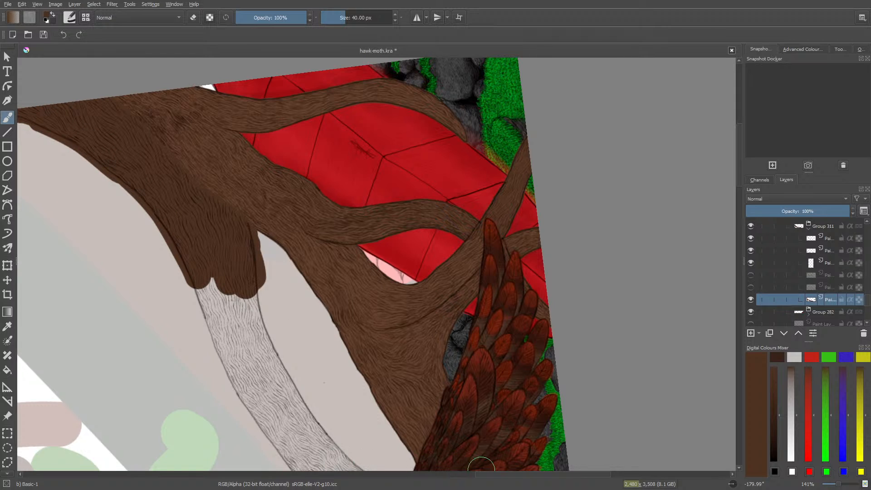
{"action": "scroll", "coordinate": [481, 465], "scroll_direction": "left", "scroll_amount": 3}
{"action": "mouse_move", "coordinate": [79, 112]}
{"action": "left_mouse_down"}
{"action": "mouse_move", "coordinate": [241, 224]}
{"action": "mouse_move", "coordinate": [270, 306]}
{"action": "mouse_move", "coordinate": [301, 356]}
{"action": "mouse_move", "coordinate": [308, 280]}
{"action": "mouse_move", "coordinate": [312, 366]}
{"action": "mouse_move", "coordinate": [345, 428]}
{"action": "mouse_move", "coordinate": [390, 458]}
{"action": "mouse_move", "coordinate": [284, 295]}
{"action": "left_mouse_up"}
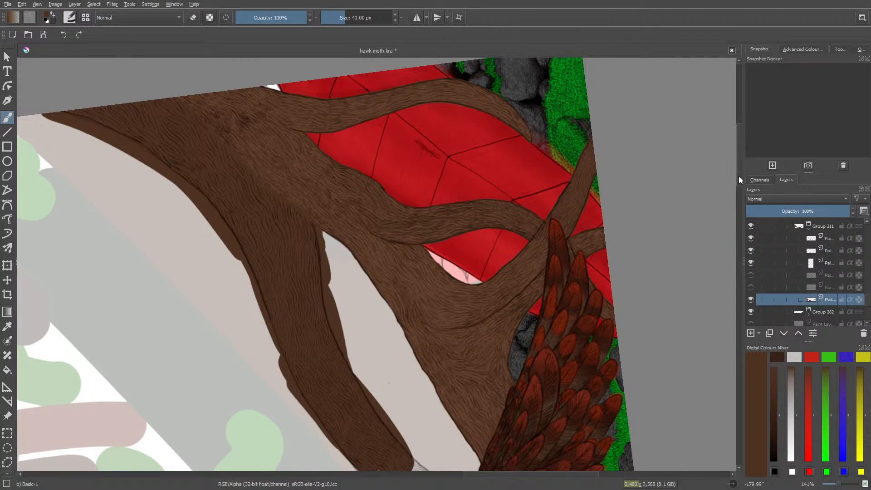
{"action": "left_click", "coordinate": [740, 189]}
{"action": "left_click_drag", "start_coordinate": [739, 220], "coordinate": [738, 189]}
{"action": "mouse_move", "coordinate": [357, 256]}
{"action": "left_mouse_down"}
{"action": "mouse_move", "coordinate": [457, 352]}
{"action": "mouse_move", "coordinate": [390, 259]}
{"action": "mouse_move", "coordinate": [464, 311]}
{"action": "mouse_move", "coordinate": [456, 294]}
{"action": "mouse_move", "coordinate": [393, 242]}
{"action": "left_mouse_up"}
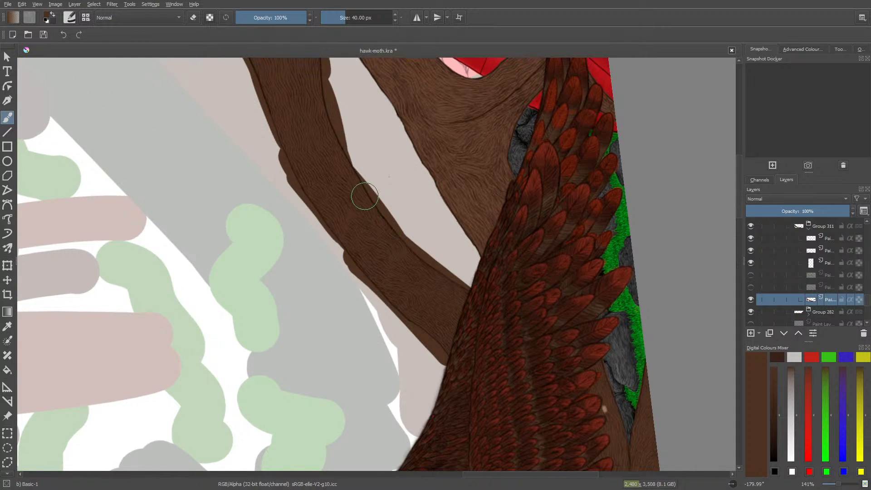
- Erase the brown overlap along the seam with the neighbouring root, using the Eraser Circle at 12.29 px
{"action": "left_click_drag", "start_coordinate": [740, 216], "coordinate": [736, 187]}
{"action": "scroll", "coordinate": [729, 162], "scroll_direction": "down", "scroll_amount": 2}
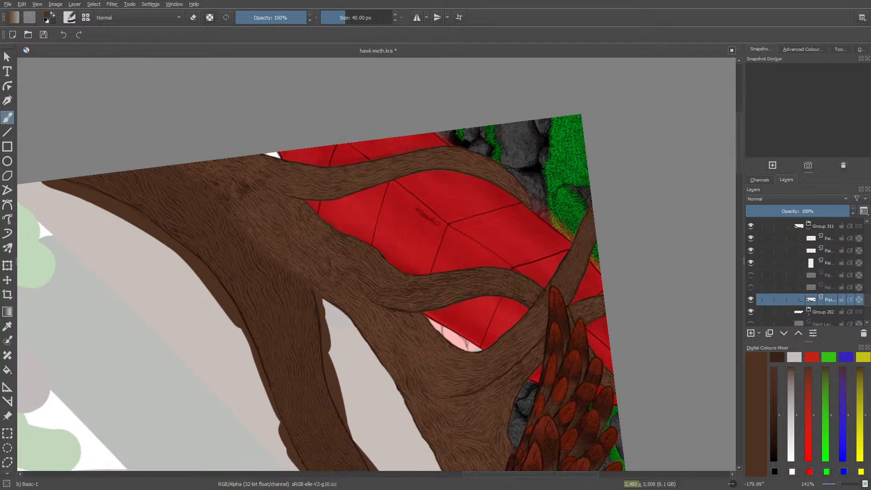
{"action": "left_click_drag", "start_coordinate": [492, 475], "coordinate": [461, 474]}
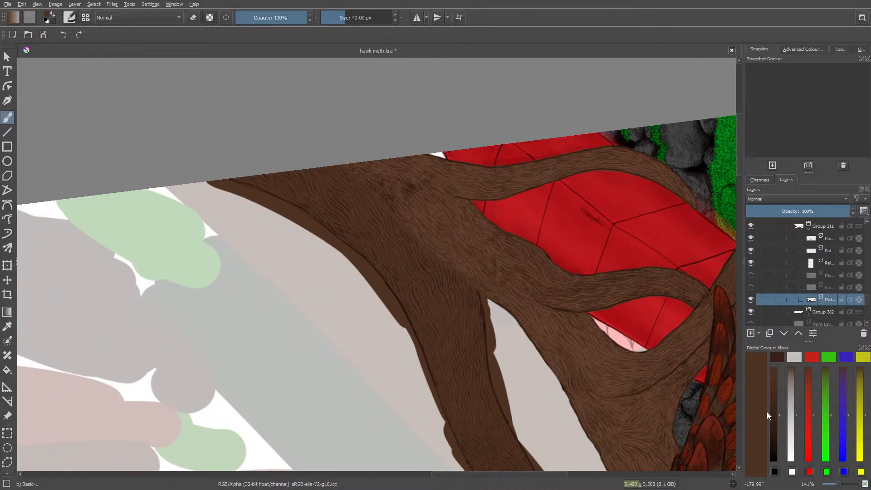
{"action": "left_click_drag", "start_coordinate": [839, 484], "coordinate": [843, 485]}
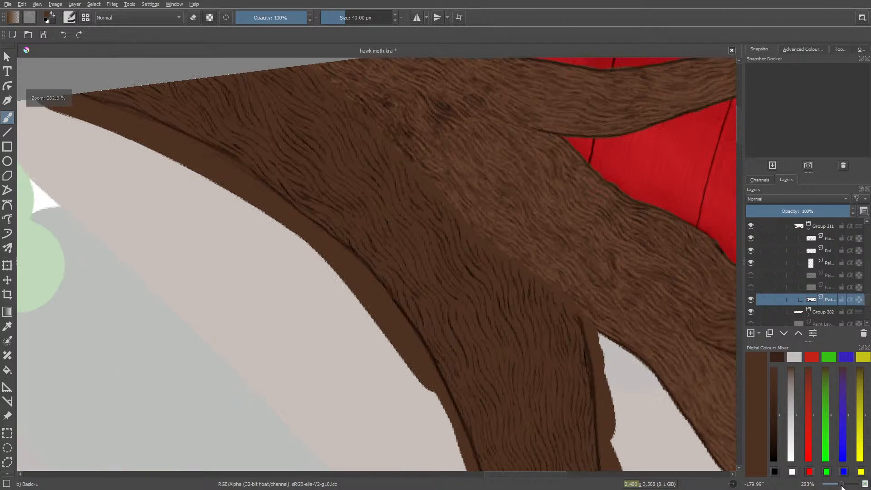
{"action": "key", "text": "e"}
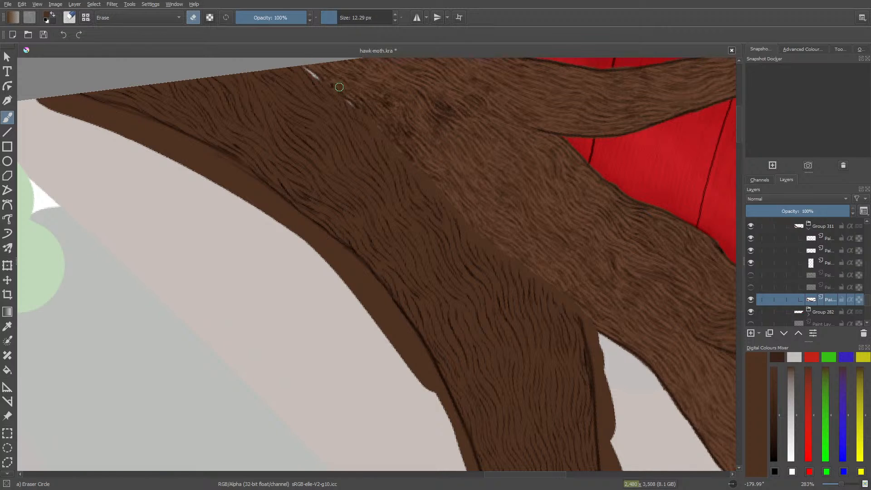
{"action": "left_click_drag", "start_coordinate": [340, 87], "coordinate": [442, 195]}
{"action": "left_click_drag", "start_coordinate": [408, 159], "coordinate": [479, 234]}
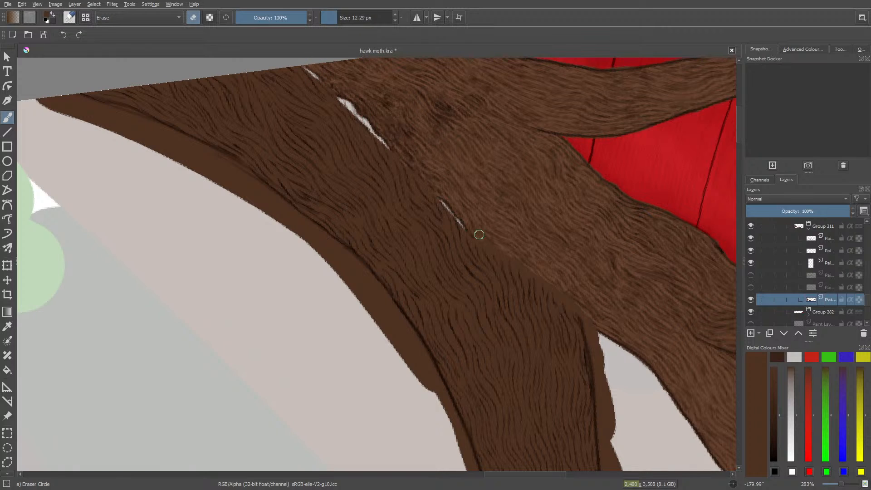
{"action": "left_click_drag", "start_coordinate": [373, 136], "coordinate": [425, 188]}
{"action": "left_click_drag", "start_coordinate": [391, 159], "coordinate": [591, 326]}
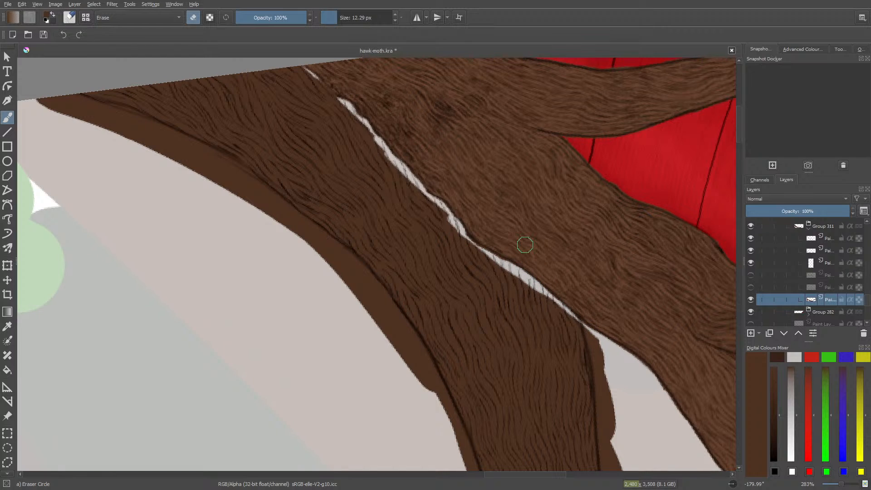
- Refill the erased gap along the seam with brown, using the Basic-1 brush at 7.85 px up to the canvas border
{"action": "key", "text": "slash"}
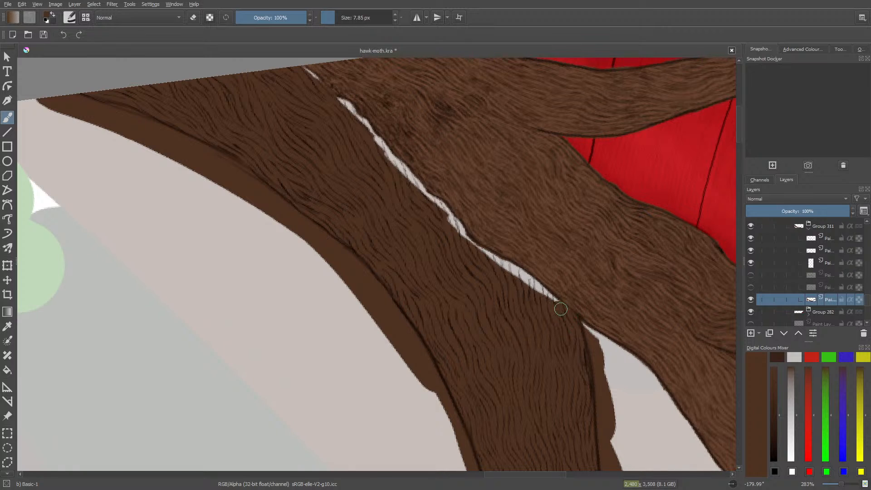
{"action": "left_click_drag", "start_coordinate": [561, 309], "coordinate": [504, 266]}
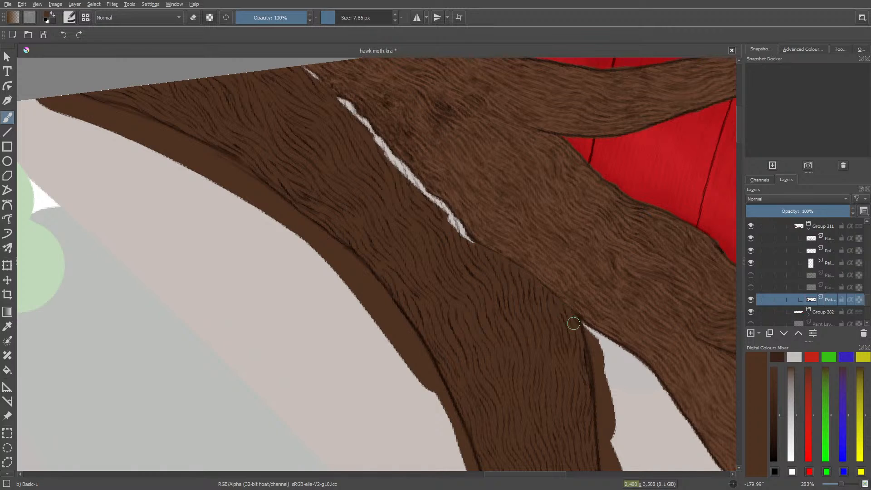
{"action": "mouse_move", "coordinate": [462, 237]}
{"action": "left_mouse_down"}
{"action": "mouse_move", "coordinate": [454, 222]}
{"action": "mouse_move", "coordinate": [462, 237]}
{"action": "mouse_move", "coordinate": [437, 204]}
{"action": "left_mouse_up"}
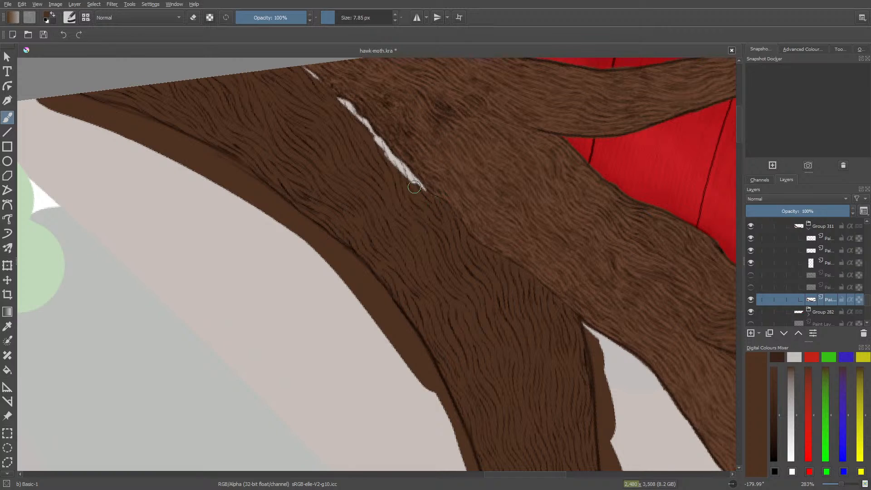
{"action": "left_click_drag", "start_coordinate": [414, 186], "coordinate": [415, 187]}
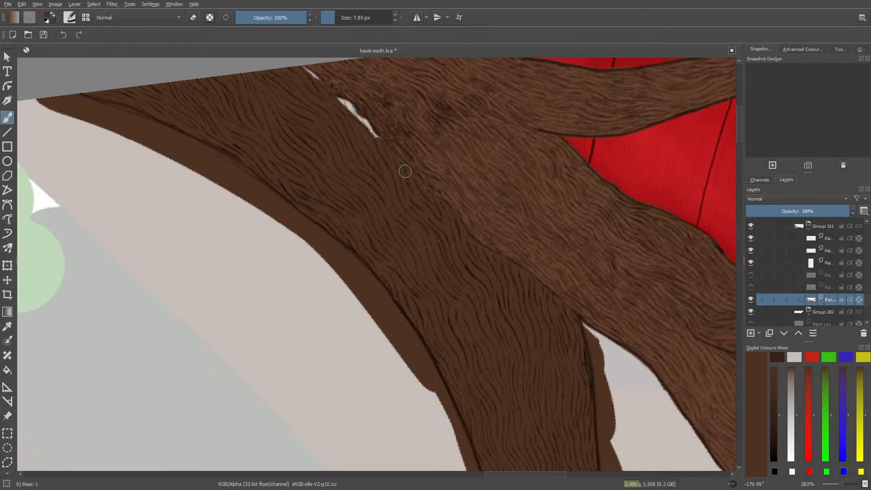
{"action": "mouse_move", "coordinate": [366, 133]}
{"action": "left_mouse_down"}
{"action": "mouse_move", "coordinate": [346, 102]}
{"action": "mouse_move", "coordinate": [346, 109]}
{"action": "left_mouse_up"}
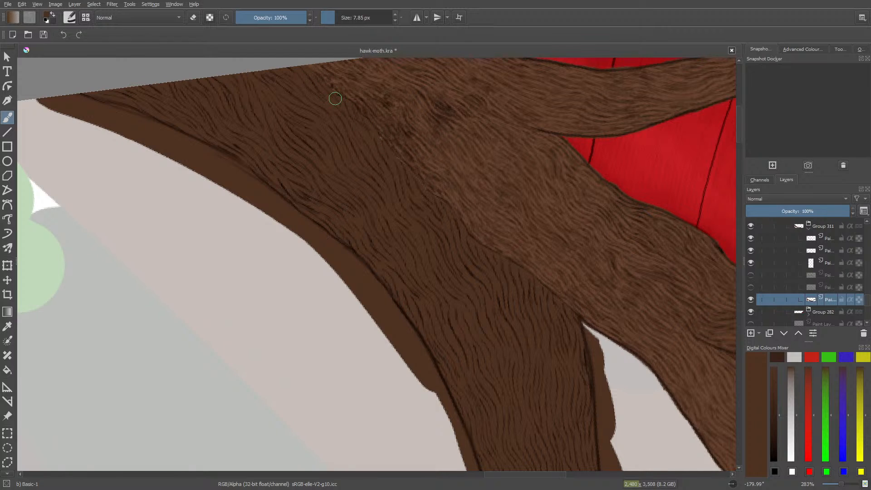
- Erase the remaining brown overlap along the neighbouring root's seam and refill the white gaps with the Basic-1 brush at 7.85 px
{"action": "key", "text": "e"}
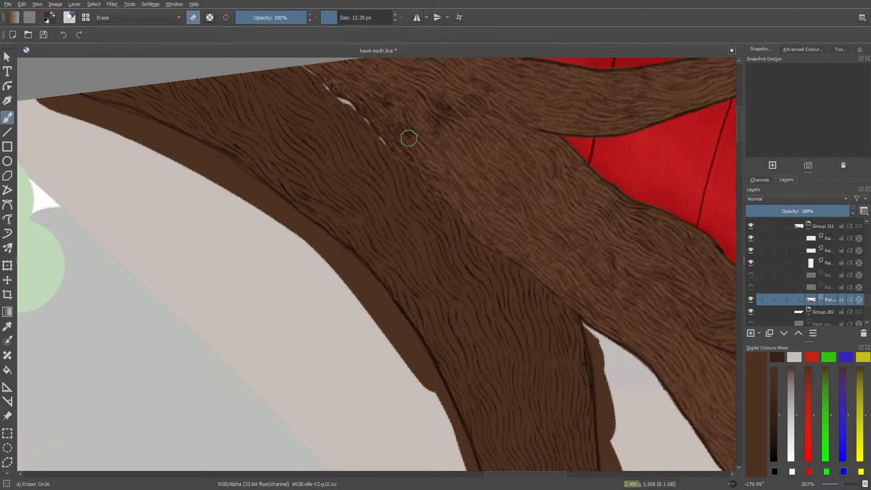
{"action": "key", "text": "/"}
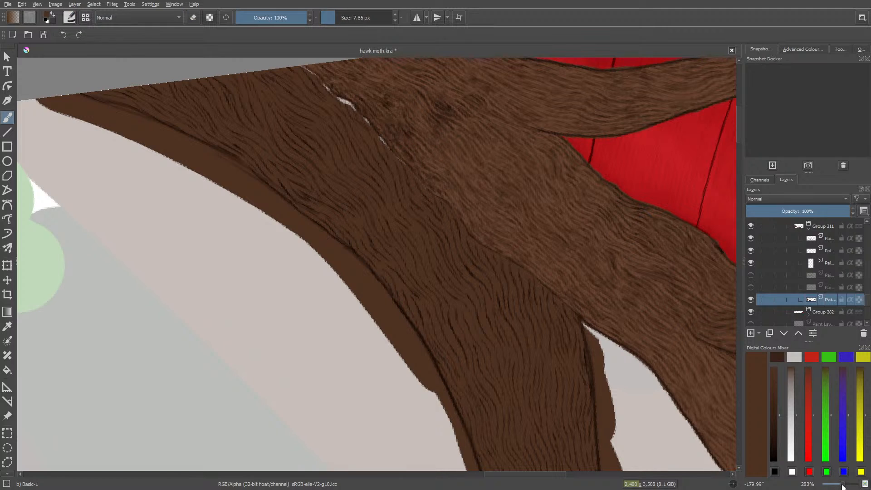
{"action": "left_click_drag", "start_coordinate": [843, 485], "coordinate": [846, 484]}
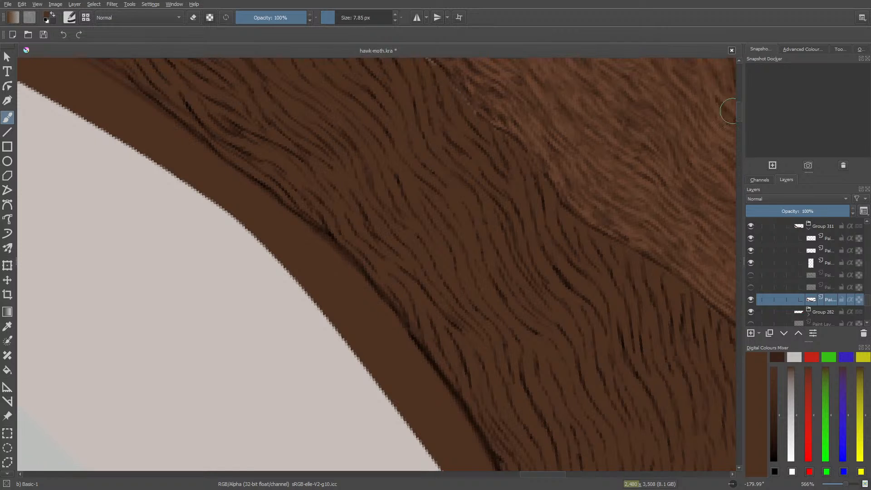
{"action": "left_click_drag", "start_coordinate": [738, 111], "coordinate": [738, 94]}
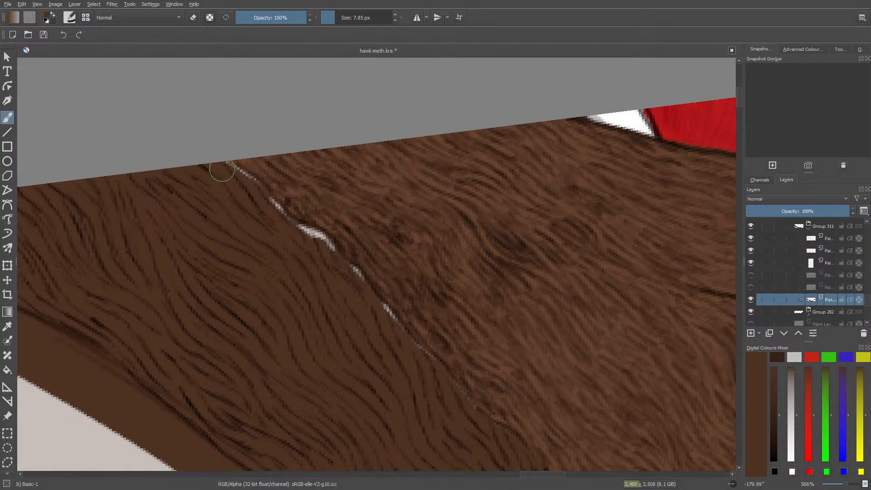
{"action": "left_click_drag", "start_coordinate": [235, 173], "coordinate": [245, 177]}
{"action": "left_click_drag", "start_coordinate": [243, 184], "coordinate": [280, 222]}
{"action": "mouse_move", "coordinate": [247, 187]}
{"action": "left_mouse_down"}
{"action": "mouse_move", "coordinate": [299, 239]}
{"action": "mouse_move", "coordinate": [273, 224]}
{"action": "mouse_move", "coordinate": [324, 248]}
{"action": "mouse_move", "coordinate": [313, 240]}
{"action": "mouse_move", "coordinate": [401, 350]}
{"action": "mouse_move", "coordinate": [377, 310]}
{"action": "mouse_move", "coordinate": [483, 436]}
{"action": "mouse_move", "coordinate": [507, 447]}
{"action": "mouse_move", "coordinate": [481, 446]}
{"action": "left_mouse_up"}
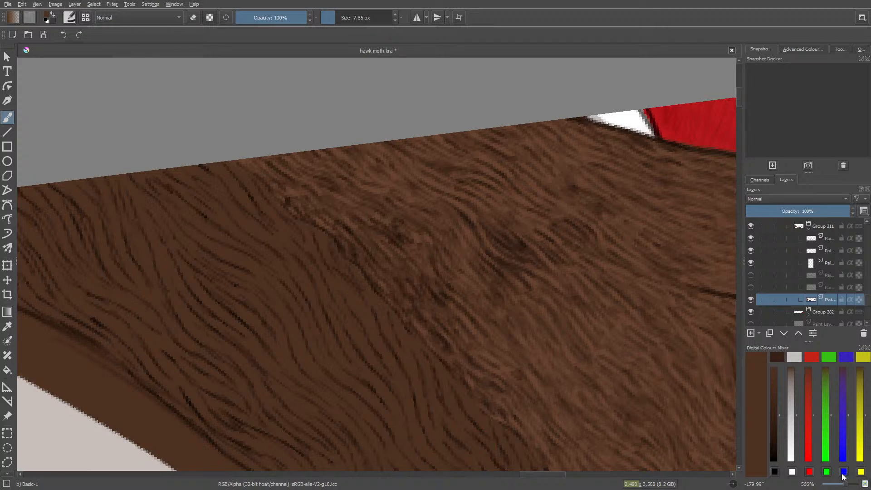
- Roughly erase the brown overhang along the root's outer edge, starting at the canvas border, with the Eraser Circle at 12.29 px
{"action": "left_click_drag", "start_coordinate": [845, 484], "coordinate": [840, 482]}
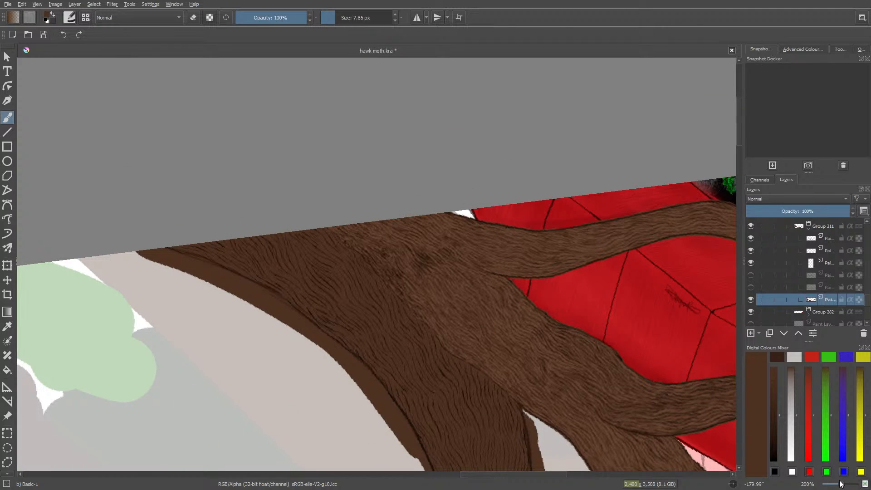
{"action": "key", "text": "e"}
{"action": "mouse_move", "coordinate": [152, 262]}
{"action": "left_mouse_down"}
{"action": "mouse_move", "coordinate": [211, 282]}
{"action": "mouse_move", "coordinate": [148, 249]}
{"action": "mouse_move", "coordinate": [173, 252]}
{"action": "left_mouse_up"}
{"action": "mouse_move", "coordinate": [213, 274]}
{"action": "left_mouse_down"}
{"action": "mouse_move", "coordinate": [310, 338]}
{"action": "mouse_move", "coordinate": [209, 277]}
{"action": "mouse_move", "coordinate": [307, 327]}
{"action": "mouse_move", "coordinate": [302, 322]}
{"action": "mouse_move", "coordinate": [236, 282]}
{"action": "mouse_move", "coordinate": [373, 384]}
{"action": "mouse_move", "coordinate": [404, 456]}
{"action": "left_mouse_up"}
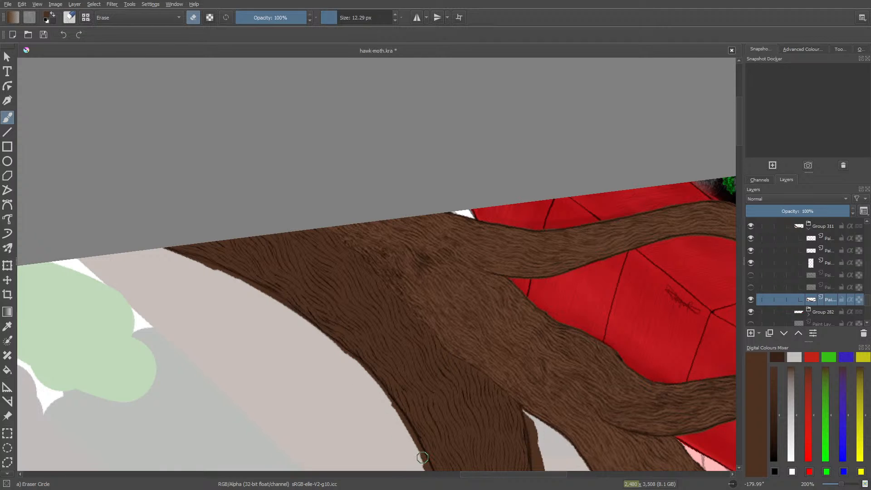
- Reset the canvas rotation to 0° and erase the leftover brown fringe where the root's outer edge meets the canvas border
{"action": "scroll", "coordinate": [423, 458], "scroll_direction": "left", "scroll_amount": 5}
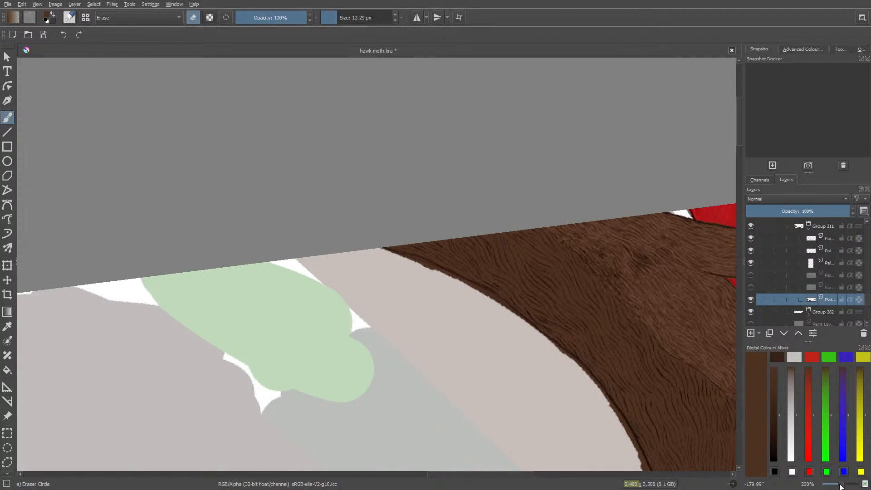
{"action": "left_click_drag", "start_coordinate": [840, 487], "coordinate": [844, 483]}
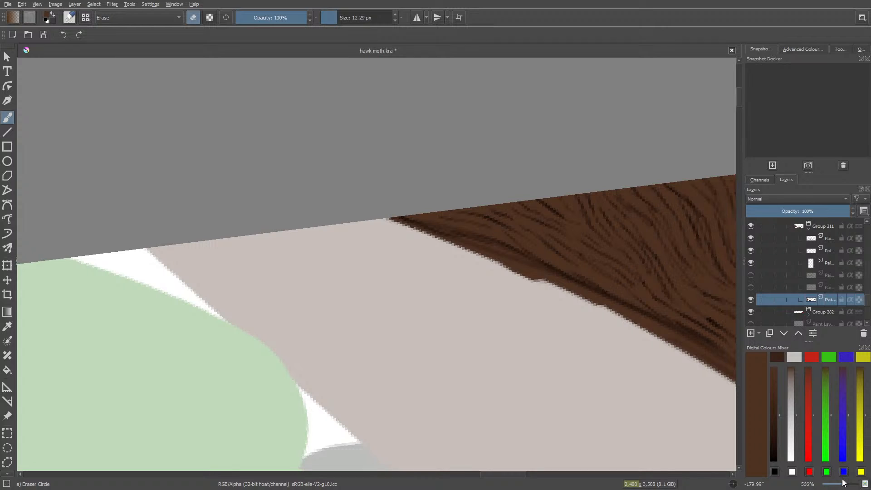
{"action": "key", "text": "/"}
{"action": "right_click", "coordinate": [259, 277]}
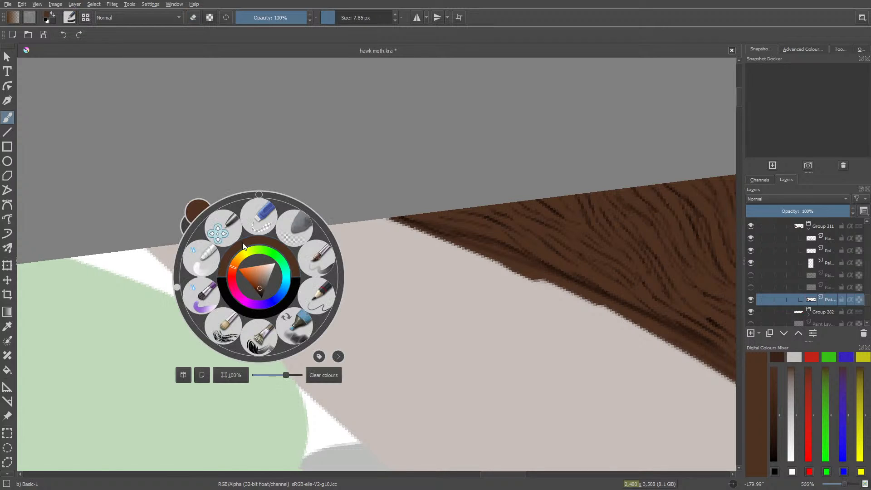
{"action": "left_click_drag", "start_coordinate": [246, 193], "coordinate": [254, 193]}
{"action": "left_click", "coordinate": [169, 180]}
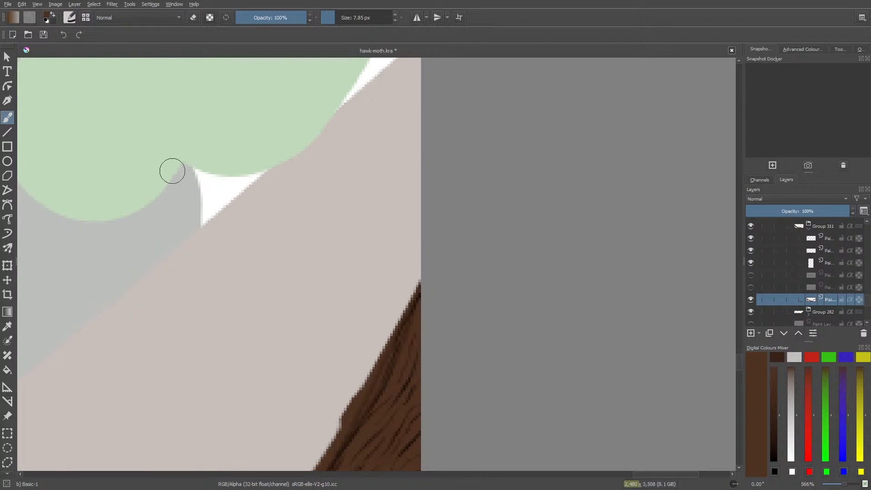
{"action": "key", "text": "/"}
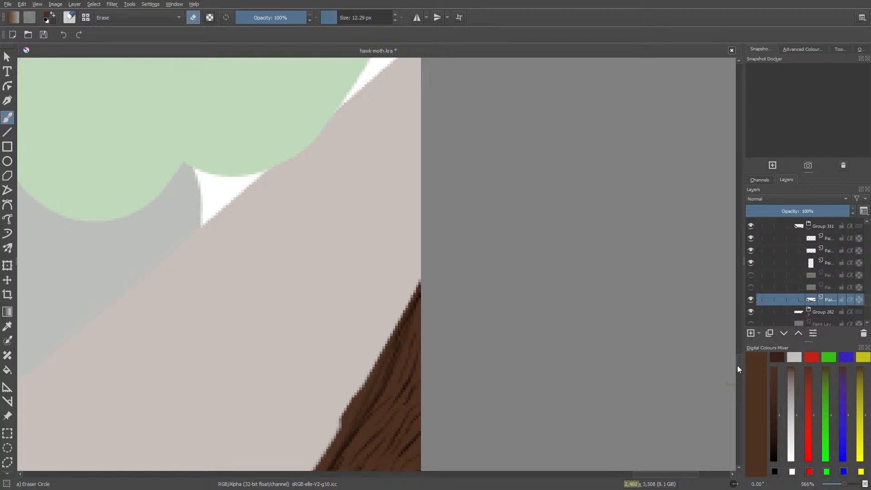
{"action": "mouse_move", "coordinate": [737, 366]}
{"action": "left_mouse_down"}
{"action": "mouse_move", "coordinate": [742, 372]}
{"action": "mouse_move", "coordinate": [739, 364]}
{"action": "left_mouse_up"}
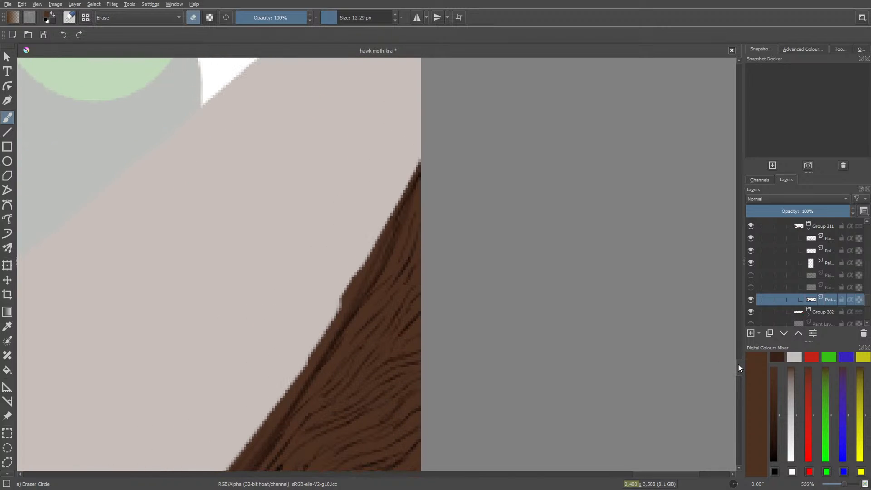
{"action": "mouse_move", "coordinate": [401, 156]}
{"action": "left_mouse_down"}
{"action": "mouse_move", "coordinate": [411, 161]}
{"action": "mouse_move", "coordinate": [416, 151]}
{"action": "mouse_move", "coordinate": [363, 254]}
{"action": "mouse_move", "coordinate": [336, 282]}
{"action": "mouse_move", "coordinate": [368, 254]}
{"action": "mouse_move", "coordinate": [383, 208]}
{"action": "mouse_move", "coordinate": [383, 228]}
{"action": "mouse_move", "coordinate": [305, 360]}
{"action": "mouse_move", "coordinate": [373, 251]}
{"action": "mouse_move", "coordinate": [369, 238]}
{"action": "left_mouse_up"}
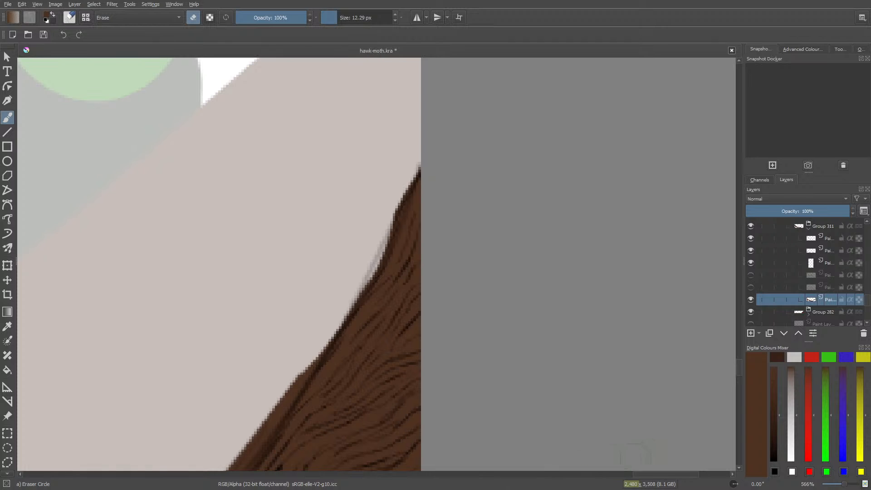
- Erase the brown fringe outside the ink line along the steep upper stretch of the root's outer edge
{"action": "scroll", "coordinate": [635, 455], "scroll_direction": "left", "scroll_amount": 5}
{"action": "scroll", "coordinate": [736, 372], "scroll_direction": "down", "scroll_amount": 6}
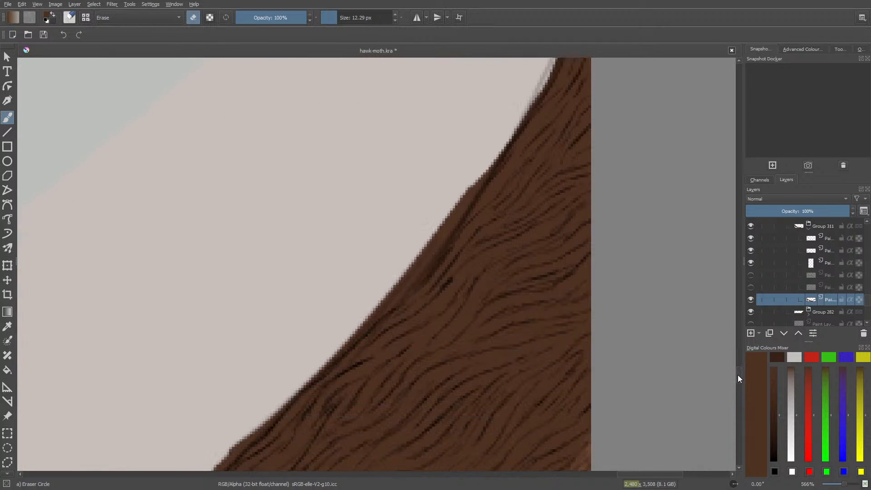
{"action": "mouse_move", "coordinate": [467, 111]}
{"action": "left_mouse_down"}
{"action": "mouse_move", "coordinate": [461, 128]}
{"action": "mouse_move", "coordinate": [468, 126]}
{"action": "mouse_move", "coordinate": [444, 158]}
{"action": "mouse_move", "coordinate": [475, 120]}
{"action": "mouse_move", "coordinate": [391, 222]}
{"action": "mouse_move", "coordinate": [442, 161]}
{"action": "mouse_move", "coordinate": [397, 227]}
{"action": "mouse_move", "coordinate": [439, 166]}
{"action": "mouse_move", "coordinate": [328, 296]}
{"action": "left_mouse_up"}
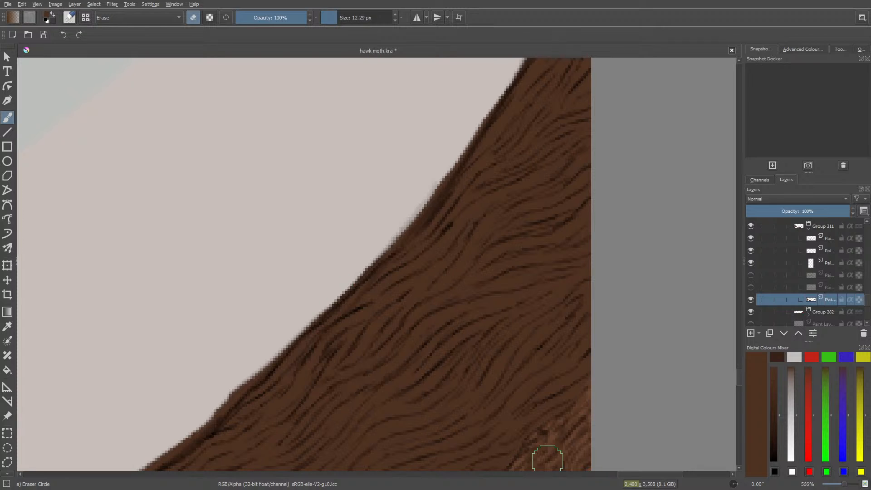
{"action": "left_click_drag", "start_coordinate": [633, 476], "coordinate": [615, 476]}
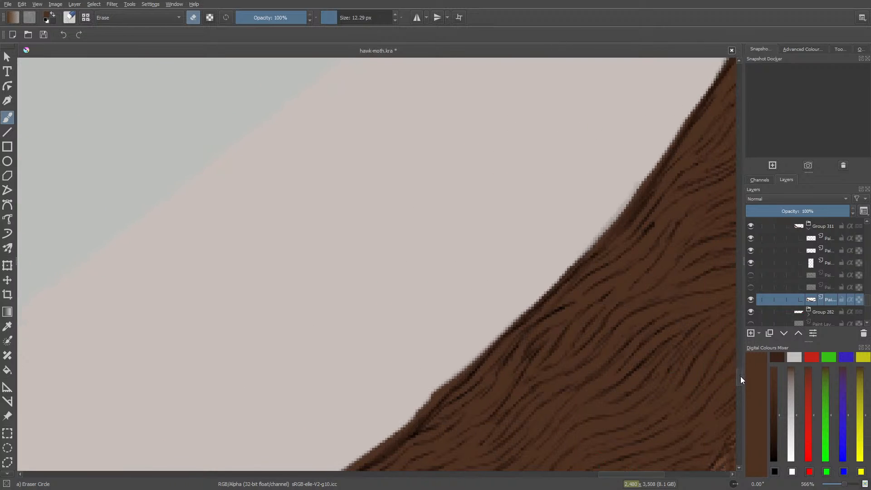
{"action": "left_click_drag", "start_coordinate": [740, 377], "coordinate": [744, 381]}
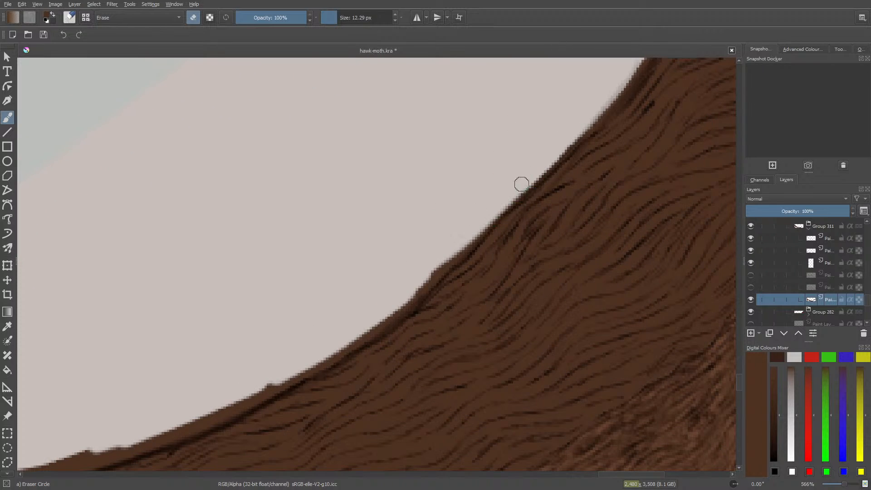
{"action": "mouse_move", "coordinate": [453, 245]}
{"action": "left_mouse_down"}
{"action": "mouse_move", "coordinate": [458, 253]}
{"action": "mouse_move", "coordinate": [382, 317]}
{"action": "mouse_move", "coordinate": [390, 311]}
{"action": "left_mouse_up"}
- Erase the jagged brown overhang along the flatter middle stretch of the root's outer edge, back to the ink line
{"action": "scroll", "coordinate": [739, 383], "scroll_direction": "down", "scroll_amount": 3}
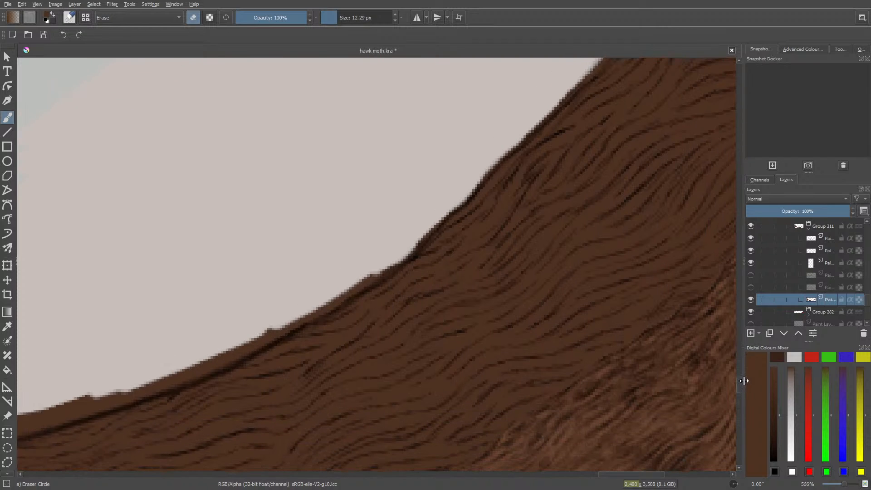
{"action": "left_click_drag", "start_coordinate": [618, 475], "coordinate": [600, 474]}
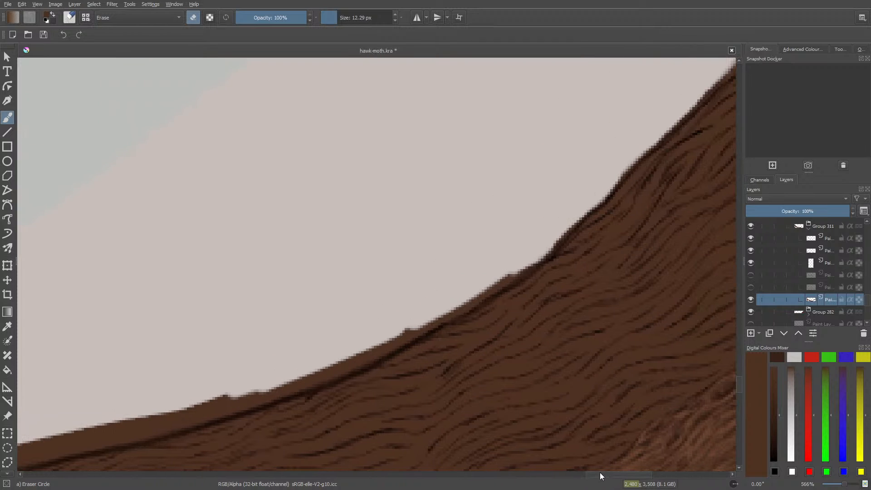
{"action": "mouse_move", "coordinate": [480, 287]}
{"action": "left_mouse_down"}
{"action": "mouse_move", "coordinate": [519, 263]}
{"action": "mouse_move", "coordinate": [428, 323]}
{"action": "mouse_move", "coordinate": [424, 315]}
{"action": "mouse_move", "coordinate": [372, 334]}
{"action": "mouse_move", "coordinate": [359, 356]}
{"action": "mouse_move", "coordinate": [291, 385]}
{"action": "left_mouse_up"}
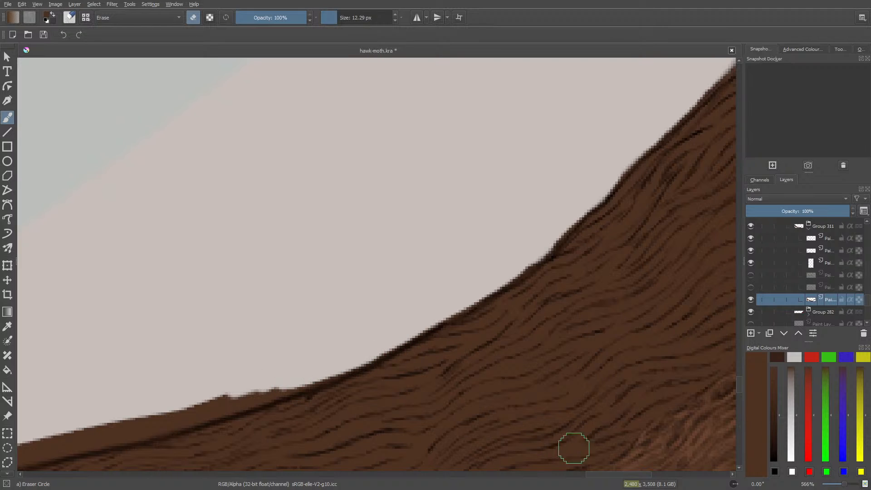
{"action": "left_click_drag", "start_coordinate": [604, 475], "coordinate": [584, 481]}
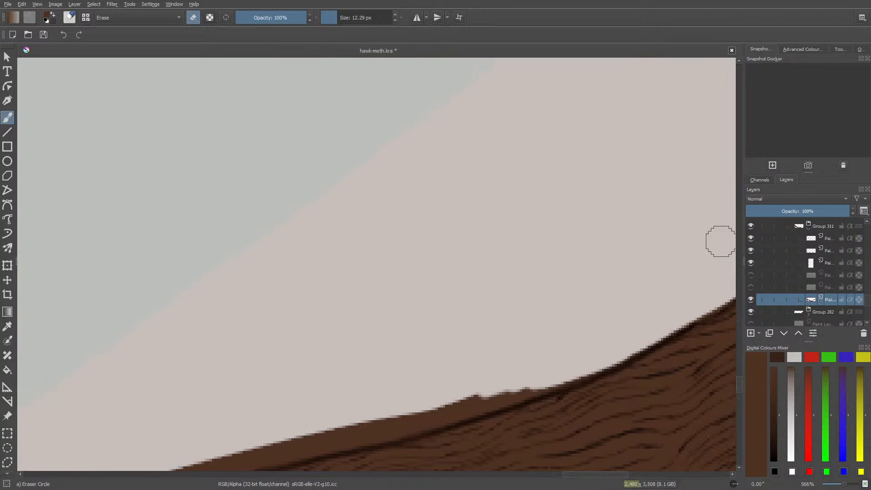
{"action": "left_click_drag", "start_coordinate": [737, 385], "coordinate": [741, 387]}
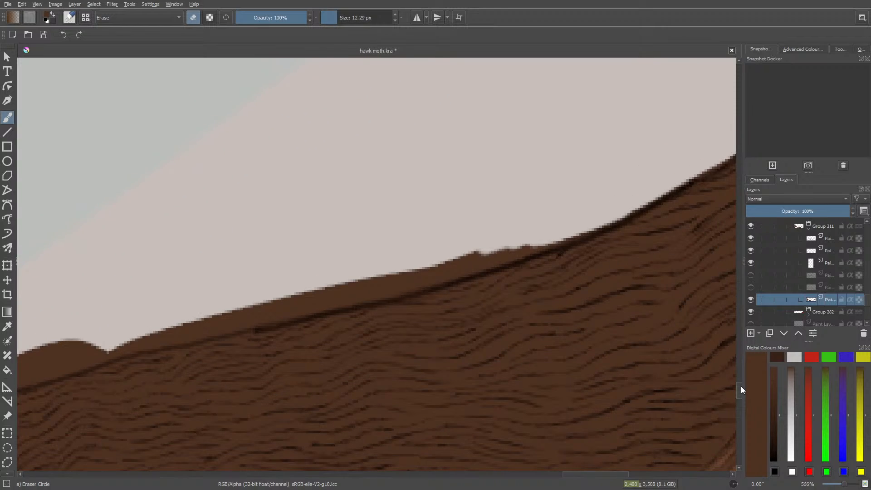
{"action": "mouse_move", "coordinate": [522, 247]}
{"action": "left_mouse_down"}
{"action": "mouse_move", "coordinate": [576, 223]}
{"action": "mouse_move", "coordinate": [401, 266]}
{"action": "mouse_move", "coordinate": [399, 278]}
{"action": "mouse_move", "coordinate": [411, 279]}
{"action": "mouse_move", "coordinate": [433, 274]}
{"action": "mouse_move", "coordinate": [395, 238]}
{"action": "mouse_move", "coordinate": [471, 232]}
{"action": "mouse_move", "coordinate": [450, 273]}
{"action": "mouse_move", "coordinate": [403, 282]}
{"action": "mouse_move", "coordinate": [340, 265]}
{"action": "mouse_move", "coordinate": [336, 282]}
{"action": "mouse_move", "coordinate": [365, 285]}
{"action": "mouse_move", "coordinate": [382, 268]}
{"action": "left_mouse_up"}
- Doodle a small brown block on the background above the root and carve a figure, ground line and trees into it
{"action": "key", "text": "e"}
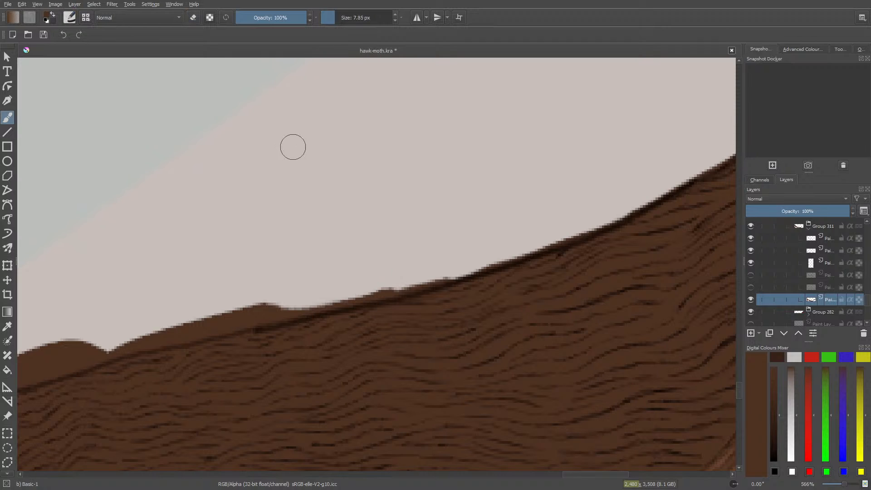
{"action": "mouse_move", "coordinate": [322, 161]}
{"action": "left_mouse_down"}
{"action": "mouse_move", "coordinate": [272, 128]}
{"action": "mouse_move", "coordinate": [318, 182]}
{"action": "mouse_move", "coordinate": [253, 130]}
{"action": "mouse_move", "coordinate": [301, 187]}
{"action": "mouse_move", "coordinate": [252, 150]}
{"action": "mouse_move", "coordinate": [270, 196]}
{"action": "mouse_move", "coordinate": [250, 202]}
{"action": "mouse_move", "coordinate": [231, 191]}
{"action": "mouse_move", "coordinate": [232, 122]}
{"action": "mouse_move", "coordinate": [325, 125]}
{"action": "mouse_move", "coordinate": [319, 211]}
{"action": "mouse_move", "coordinate": [206, 209]}
{"action": "mouse_move", "coordinate": [254, 198]}
{"action": "mouse_move", "coordinate": [285, 149]}
{"action": "mouse_move", "coordinate": [302, 139]}
{"action": "mouse_move", "coordinate": [303, 171]}
{"action": "mouse_move", "coordinate": [274, 143]}
{"action": "left_mouse_up"}
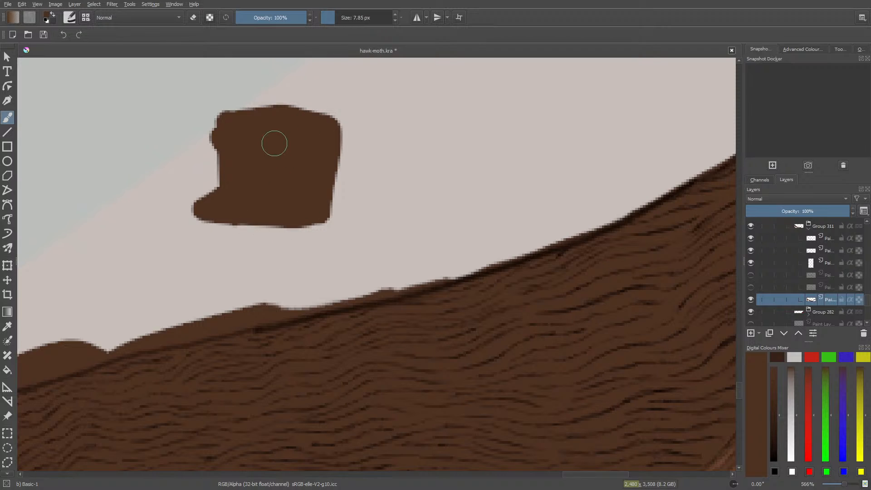
{"action": "key", "text": "e"}
{"action": "mouse_move", "coordinate": [268, 192]}
{"action": "left_mouse_down"}
{"action": "mouse_move", "coordinate": [272, 146]}
{"action": "mouse_move", "coordinate": [247, 144]}
{"action": "mouse_move", "coordinate": [259, 167]}
{"action": "mouse_move", "coordinate": [276, 164]}
{"action": "mouse_move", "coordinate": [260, 188]}
{"action": "mouse_move", "coordinate": [269, 199]}
{"action": "mouse_move", "coordinate": [248, 210]}
{"action": "mouse_move", "coordinate": [287, 211]}
{"action": "mouse_move", "coordinate": [213, 214]}
{"action": "mouse_move", "coordinate": [227, 152]}
{"action": "mouse_move", "coordinate": [236, 164]}
{"action": "mouse_move", "coordinate": [223, 178]}
{"action": "mouse_move", "coordinate": [237, 182]}
{"action": "left_mouse_up"}
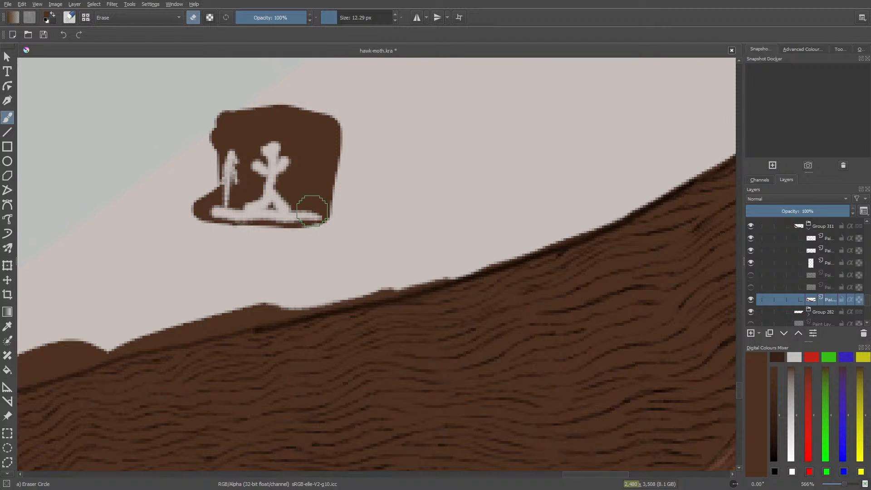
{"action": "left_click_drag", "start_coordinate": [312, 212], "coordinate": [312, 129]}
{"action": "mouse_move", "coordinate": [316, 211]}
{"action": "left_mouse_down"}
{"action": "mouse_move", "coordinate": [317, 105]}
{"action": "mouse_move", "coordinate": [298, 136]}
{"action": "mouse_move", "coordinate": [314, 133]}
{"action": "mouse_move", "coordinate": [297, 122]}
{"action": "mouse_move", "coordinate": [323, 134]}
{"action": "mouse_move", "coordinate": [326, 123]}
{"action": "left_mouse_up"}
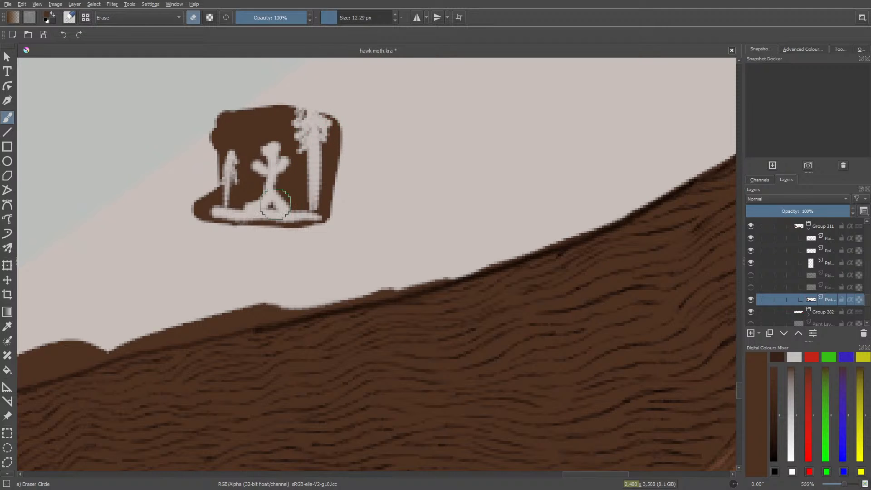
- Carve foliage, hanging strokes and small dots into the brown doodle and erase the whole doodle from the background
{"action": "mouse_move", "coordinate": [221, 121]}
{"action": "left_mouse_down"}
{"action": "mouse_move", "coordinate": [230, 115]}
{"action": "mouse_move", "coordinate": [209, 134]}
{"action": "mouse_move", "coordinate": [244, 113]}
{"action": "mouse_move", "coordinate": [237, 132]}
{"action": "mouse_move", "coordinate": [208, 139]}
{"action": "left_mouse_up"}
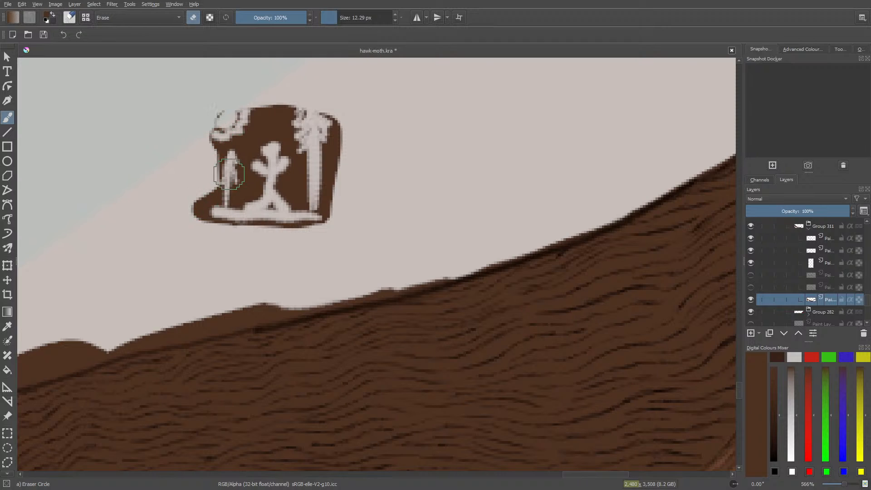
{"action": "left_click_drag", "start_coordinate": [264, 110], "coordinate": [262, 121]}
{"action": "mouse_move", "coordinate": [255, 177]}
{"action": "left_mouse_down"}
{"action": "mouse_move", "coordinate": [265, 145]}
{"action": "mouse_move", "coordinate": [245, 155]}
{"action": "mouse_move", "coordinate": [243, 145]}
{"action": "mouse_move", "coordinate": [247, 192]}
{"action": "left_mouse_up"}
{"action": "left_click", "coordinate": [248, 188]}
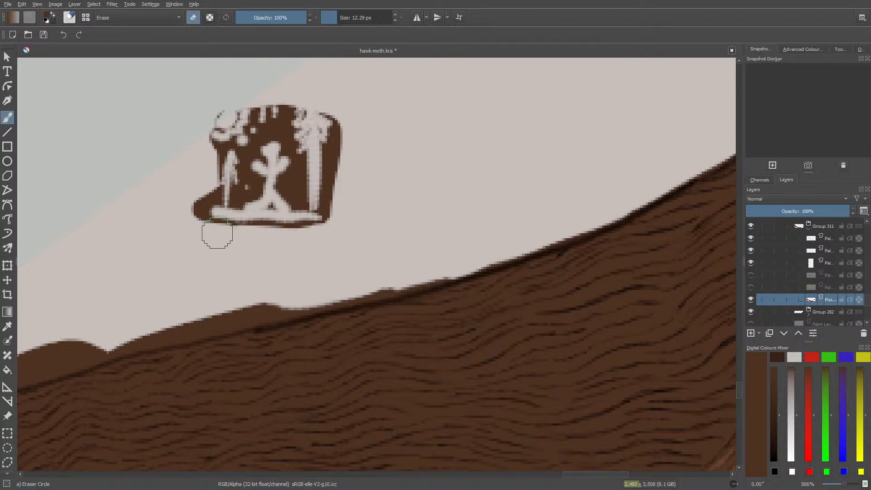
{"action": "left_click", "coordinate": [238, 196]}
{"action": "left_click", "coordinate": [206, 201]}
{"action": "left_click", "coordinate": [300, 179]}
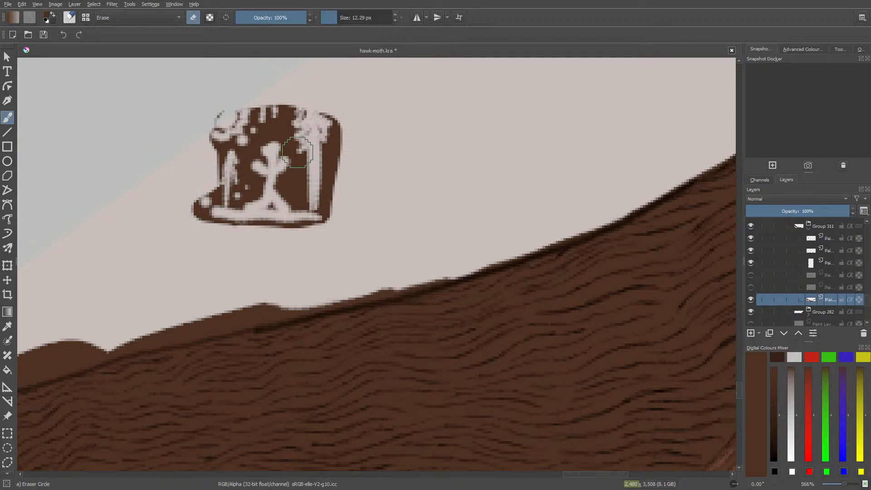
{"action": "mouse_move", "coordinate": [306, 159]}
{"action": "left_mouse_down"}
{"action": "mouse_move", "coordinate": [329, 150]}
{"action": "mouse_move", "coordinate": [310, 152]}
{"action": "left_mouse_up"}
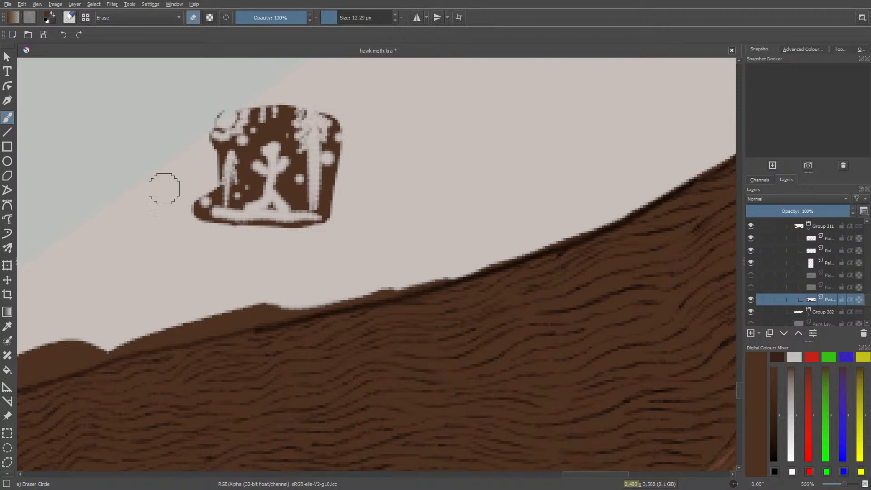
{"action": "mouse_move", "coordinate": [157, 202]}
{"action": "left_mouse_down"}
{"action": "mouse_move", "coordinate": [266, 260]}
{"action": "mouse_move", "coordinate": [140, 166]}
{"action": "mouse_move", "coordinate": [314, 265]}
{"action": "mouse_move", "coordinate": [200, 170]}
{"action": "mouse_move", "coordinate": [194, 138]}
{"action": "mouse_move", "coordinate": [315, 233]}
{"action": "mouse_move", "coordinate": [281, 176]}
{"action": "mouse_move", "coordinate": [221, 114]}
{"action": "mouse_move", "coordinate": [187, 113]}
{"action": "mouse_move", "coordinate": [204, 130]}
{"action": "mouse_move", "coordinate": [308, 169]}
{"action": "mouse_move", "coordinate": [324, 156]}
{"action": "mouse_move", "coordinate": [300, 89]}
{"action": "left_mouse_up"}
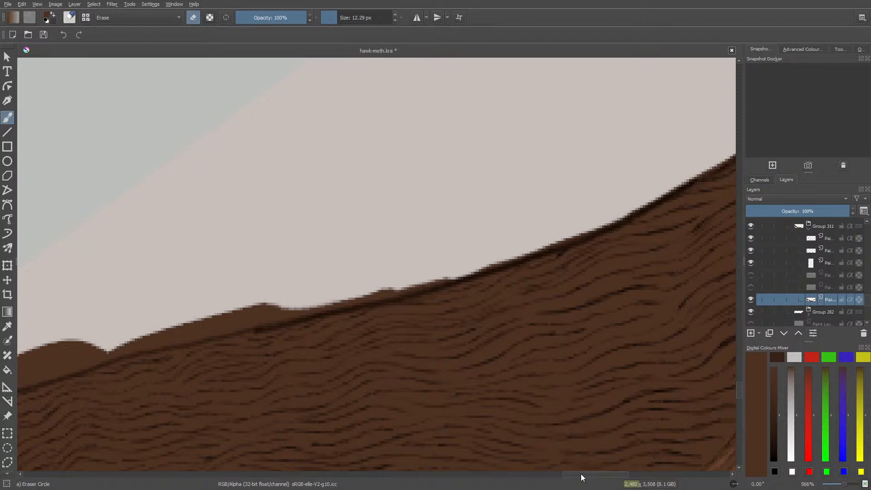
- Erase the brown overhang along the root's outer edge below the green foliage, back to the ink line
{"action": "left_click_drag", "start_coordinate": [581, 475], "coordinate": [567, 475]}
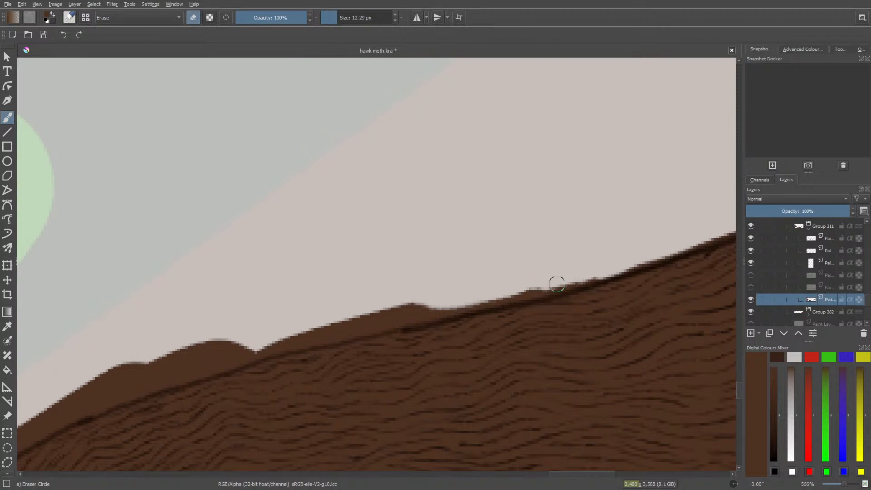
{"action": "mouse_move", "coordinate": [557, 284]}
{"action": "left_mouse_down"}
{"action": "mouse_move", "coordinate": [576, 276]}
{"action": "mouse_move", "coordinate": [345, 328]}
{"action": "mouse_move", "coordinate": [341, 322]}
{"action": "mouse_move", "coordinate": [432, 310]}
{"action": "mouse_move", "coordinate": [358, 313]}
{"action": "mouse_move", "coordinate": [332, 332]}
{"action": "mouse_move", "coordinate": [267, 344]}
{"action": "mouse_move", "coordinate": [316, 334]}
{"action": "left_mouse_up"}
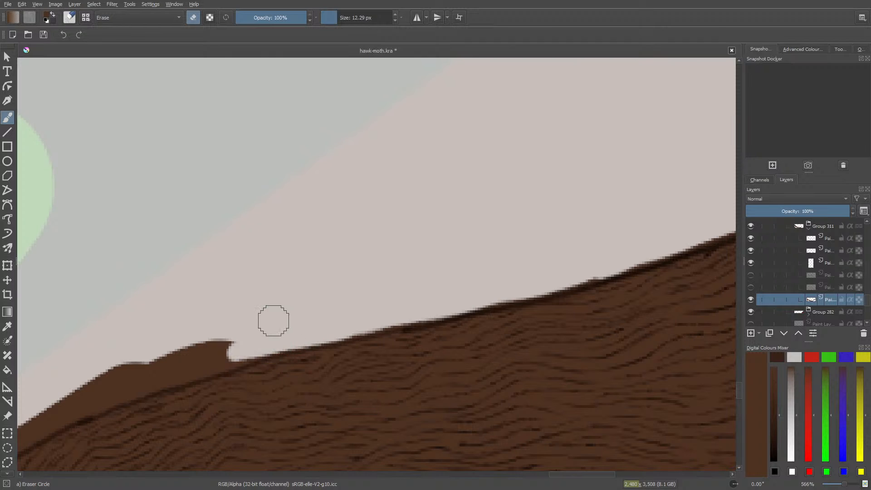
{"action": "mouse_move", "coordinate": [227, 349]}
{"action": "left_mouse_down"}
{"action": "mouse_move", "coordinate": [196, 352]}
{"action": "mouse_move", "coordinate": [257, 348]}
{"action": "mouse_move", "coordinate": [200, 361]}
{"action": "mouse_move", "coordinate": [208, 342]}
{"action": "left_mouse_up"}
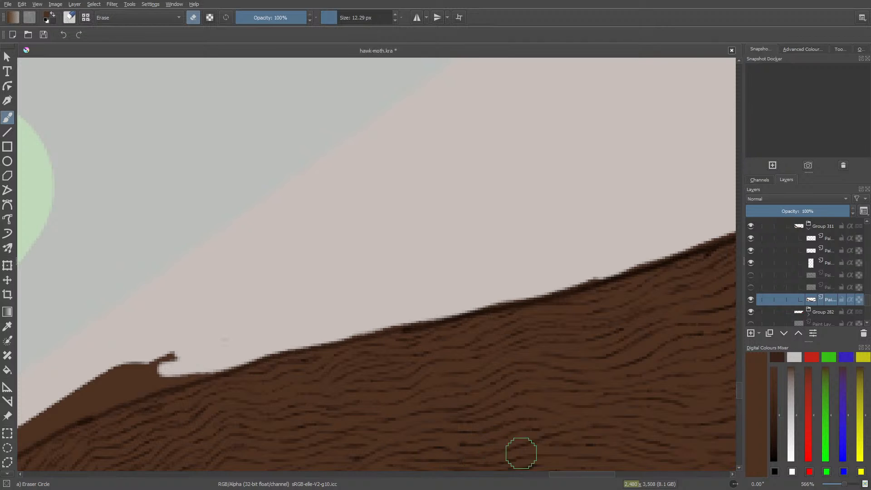
{"action": "left_click_drag", "start_coordinate": [563, 475], "coordinate": [530, 475]}
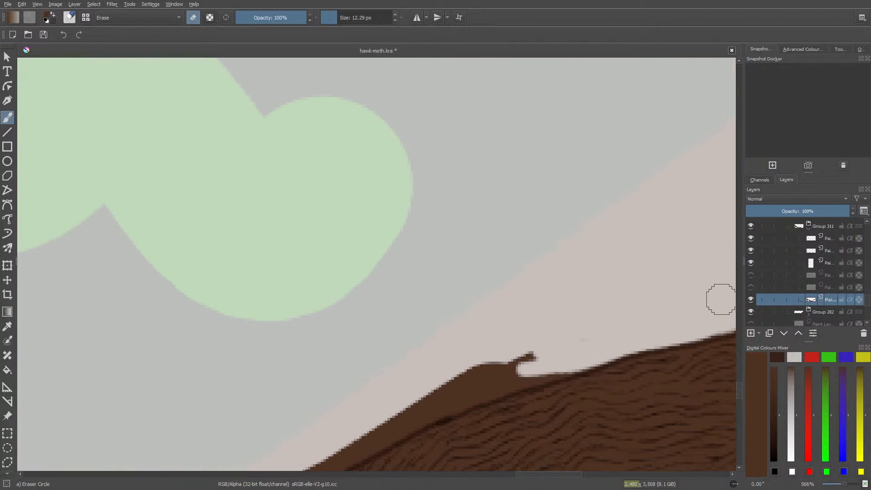
{"action": "left_click_drag", "start_coordinate": [741, 387], "coordinate": [745, 390]}
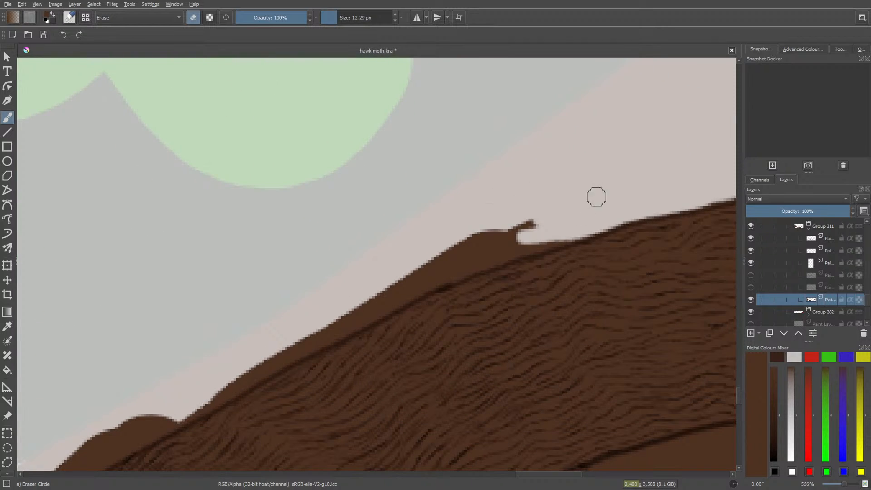
{"action": "mouse_move", "coordinate": [597, 197]}
{"action": "left_mouse_down"}
{"action": "mouse_move", "coordinate": [582, 211]}
{"action": "mouse_move", "coordinate": [519, 224]}
{"action": "mouse_move", "coordinate": [564, 229]}
{"action": "mouse_move", "coordinate": [543, 238]}
{"action": "mouse_move", "coordinate": [392, 279]}
{"action": "mouse_move", "coordinate": [469, 247]}
{"action": "mouse_move", "coordinate": [349, 299]}
{"action": "mouse_move", "coordinate": [423, 277]}
{"action": "mouse_move", "coordinate": [129, 439]}
{"action": "mouse_move", "coordinate": [207, 399]}
{"action": "mouse_move", "coordinate": [371, 289]}
{"action": "mouse_move", "coordinate": [480, 243]}
{"action": "mouse_move", "coordinate": [512, 235]}
{"action": "mouse_move", "coordinate": [474, 263]}
{"action": "mouse_move", "coordinate": [520, 242]}
{"action": "mouse_move", "coordinate": [412, 280]}
{"action": "mouse_move", "coordinate": [467, 264]}
{"action": "mouse_move", "coordinate": [380, 299]}
{"action": "mouse_move", "coordinate": [407, 287]}
{"action": "mouse_move", "coordinate": [246, 378]}
{"action": "mouse_move", "coordinate": [306, 343]}
{"action": "left_mouse_up"}
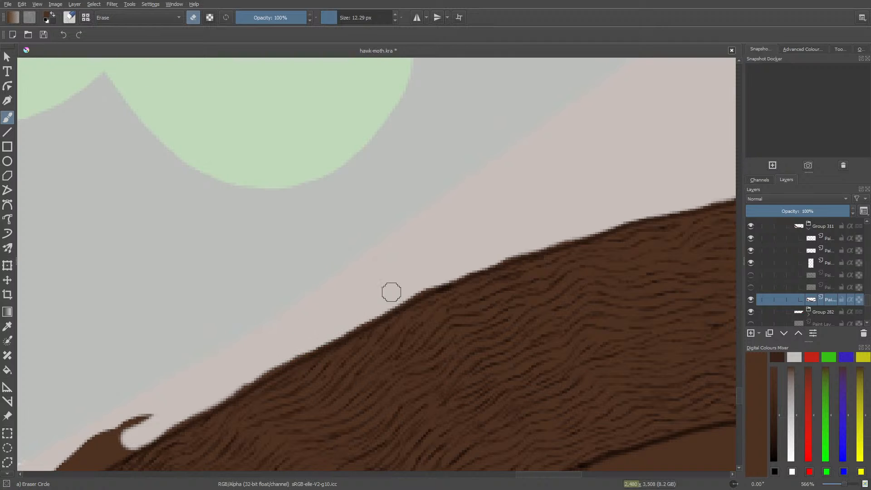
- Erase the remaining brown fringe down the root's outer edge to where it meets the moth's red feathers
{"action": "left_click_drag", "start_coordinate": [556, 475], "coordinate": [519, 488]}
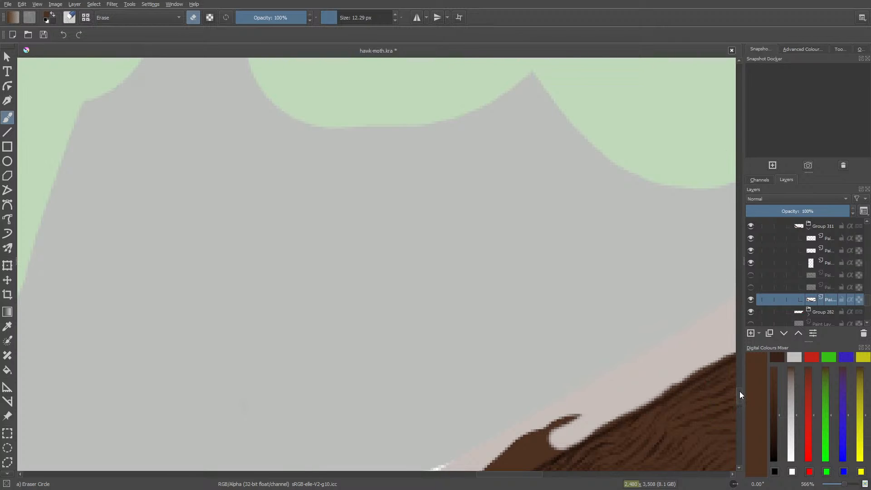
{"action": "left_click_drag", "start_coordinate": [739, 391], "coordinate": [739, 398]}
{"action": "mouse_move", "coordinate": [565, 270]}
{"action": "left_mouse_down"}
{"action": "mouse_move", "coordinate": [544, 278]}
{"action": "mouse_move", "coordinate": [596, 266]}
{"action": "mouse_move", "coordinate": [589, 272]}
{"action": "mouse_move", "coordinate": [634, 234]}
{"action": "mouse_move", "coordinate": [660, 234]}
{"action": "mouse_move", "coordinate": [684, 210]}
{"action": "left_mouse_up"}
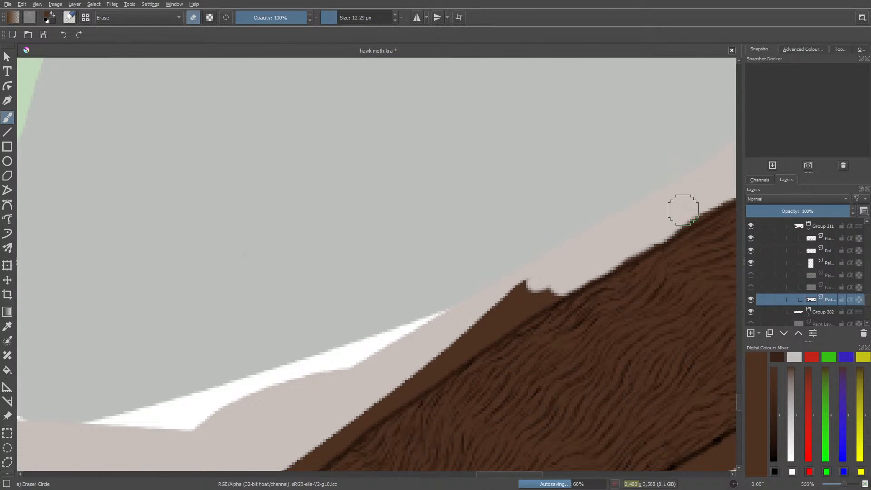
{"action": "mouse_move", "coordinate": [521, 277]}
{"action": "left_mouse_down"}
{"action": "mouse_move", "coordinate": [547, 276]}
{"action": "mouse_move", "coordinate": [542, 291]}
{"action": "mouse_move", "coordinate": [436, 361]}
{"action": "mouse_move", "coordinate": [476, 321]}
{"action": "mouse_move", "coordinate": [396, 394]}
{"action": "mouse_move", "coordinate": [407, 382]}
{"action": "mouse_move", "coordinate": [365, 407]}
{"action": "left_mouse_up"}
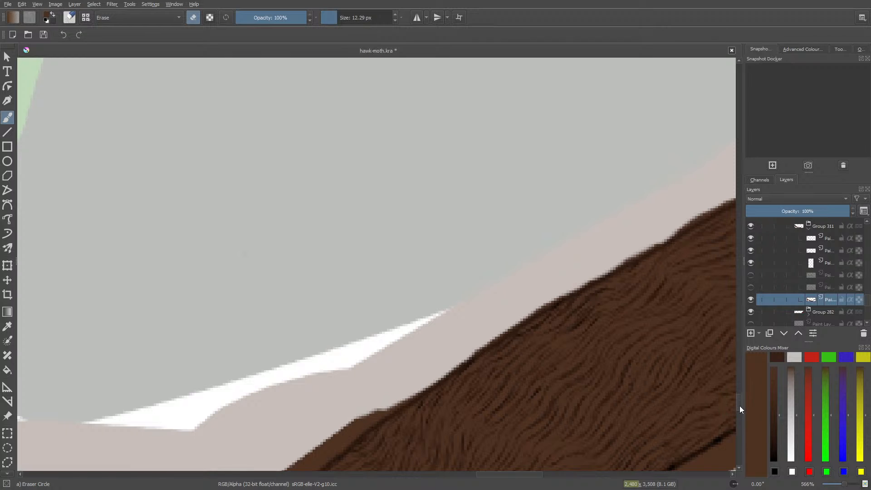
{"action": "left_click_drag", "start_coordinate": [740, 406], "coordinate": [739, 412]}
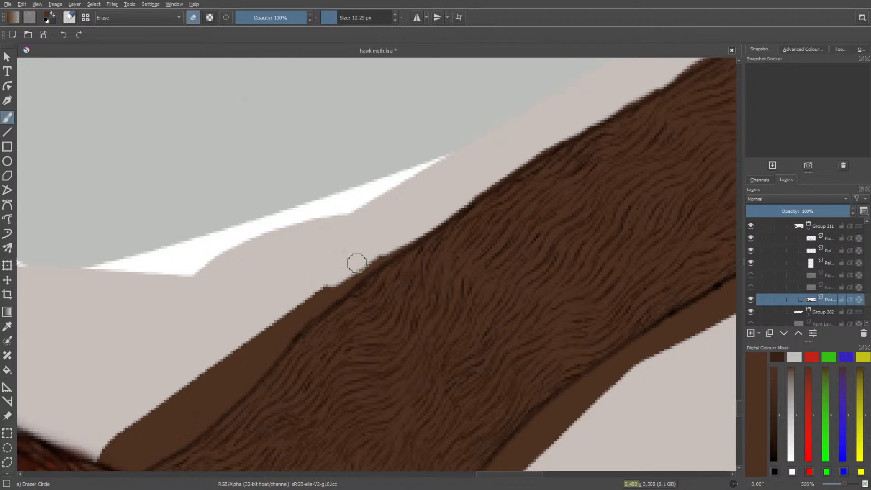
{"action": "mouse_move", "coordinate": [357, 263]}
{"action": "left_mouse_down"}
{"action": "mouse_move", "coordinate": [278, 314]}
{"action": "mouse_move", "coordinate": [351, 274]}
{"action": "mouse_move", "coordinate": [277, 317]}
{"action": "mouse_move", "coordinate": [235, 360]}
{"action": "mouse_move", "coordinate": [277, 334]}
{"action": "mouse_move", "coordinate": [274, 342]}
{"action": "mouse_move", "coordinate": [218, 396]}
{"action": "mouse_move", "coordinate": [167, 401]}
{"action": "mouse_move", "coordinate": [172, 407]}
{"action": "mouse_move", "coordinate": [107, 448]}
{"action": "mouse_move", "coordinate": [184, 410]}
{"action": "mouse_move", "coordinate": [134, 436]}
{"action": "left_mouse_up"}
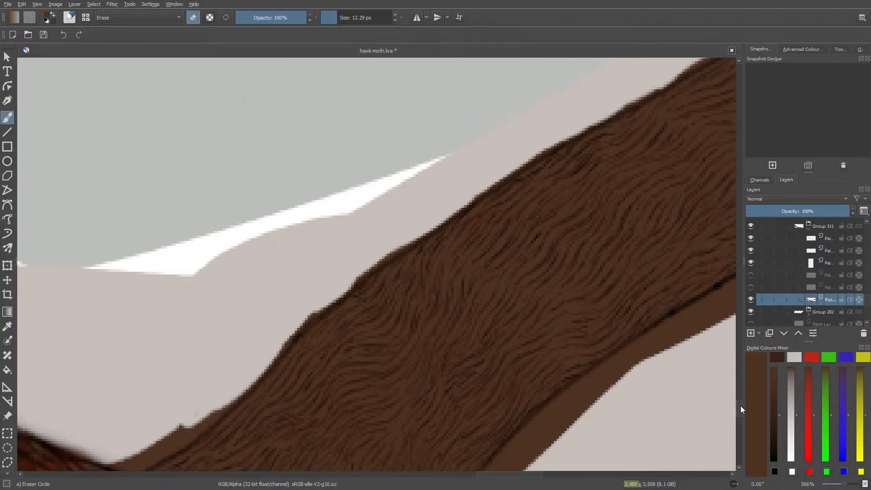
{"action": "left_click_drag", "start_coordinate": [741, 406], "coordinate": [740, 412]}
{"action": "mouse_move", "coordinate": [188, 255]}
{"action": "left_mouse_down"}
{"action": "mouse_move", "coordinate": [98, 325]}
{"action": "mouse_move", "coordinate": [132, 311]}
{"action": "mouse_move", "coordinate": [214, 246]}
{"action": "mouse_move", "coordinate": [151, 297]}
{"action": "mouse_move", "coordinate": [202, 261]}
{"action": "left_mouse_up"}
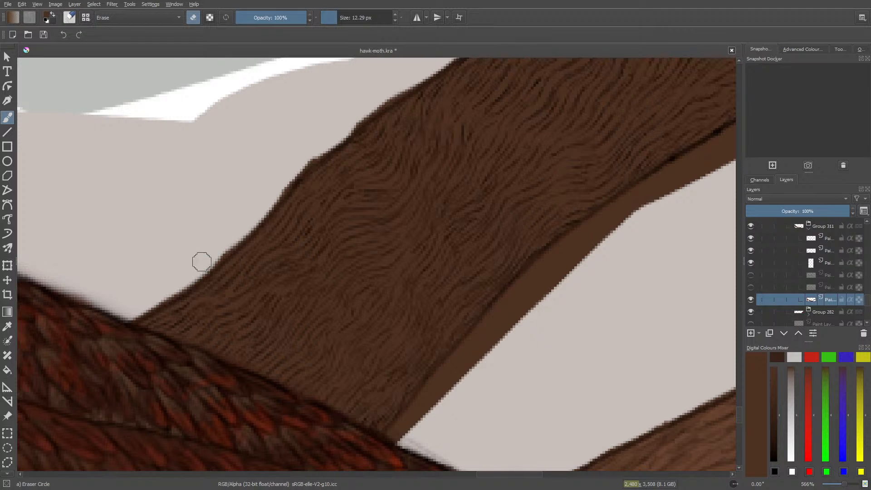
- Erase the brown overhang along the root's inner edge, from the moth's feathers up along the pale gap between the roots
{"action": "mouse_move", "coordinate": [395, 437]}
{"action": "left_mouse_down"}
{"action": "mouse_move", "coordinate": [511, 329]}
{"action": "mouse_move", "coordinate": [422, 413]}
{"action": "mouse_move", "coordinate": [430, 393]}
{"action": "mouse_move", "coordinate": [547, 279]}
{"action": "mouse_move", "coordinate": [513, 305]}
{"action": "mouse_move", "coordinate": [554, 259]}
{"action": "mouse_move", "coordinate": [481, 341]}
{"action": "left_mouse_up"}
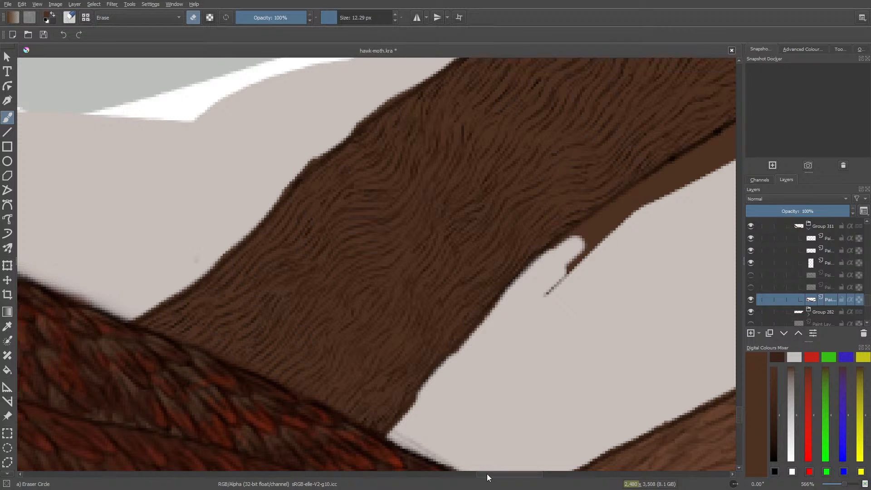
{"action": "left_click_drag", "start_coordinate": [491, 475], "coordinate": [529, 475]}
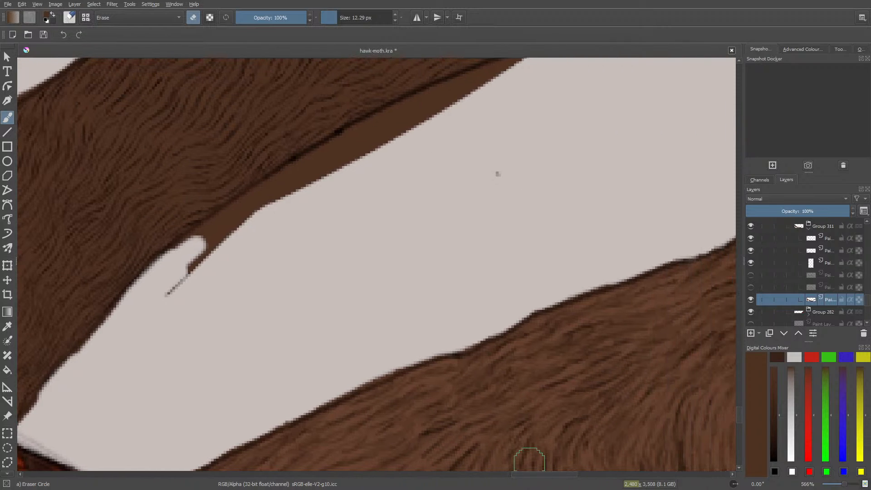
{"action": "left_click_drag", "start_coordinate": [740, 412], "coordinate": [741, 407]}
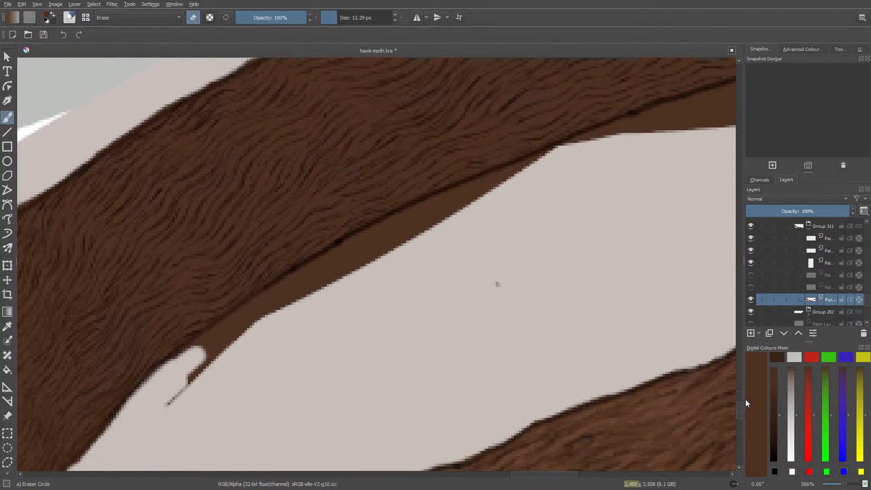
{"action": "mouse_move", "coordinate": [550, 156]}
{"action": "left_mouse_down"}
{"action": "mouse_move", "coordinate": [317, 286]}
{"action": "mouse_move", "coordinate": [280, 327]}
{"action": "left_mouse_up"}
{"action": "left_click_drag", "start_coordinate": [437, 224], "coordinate": [490, 194]}
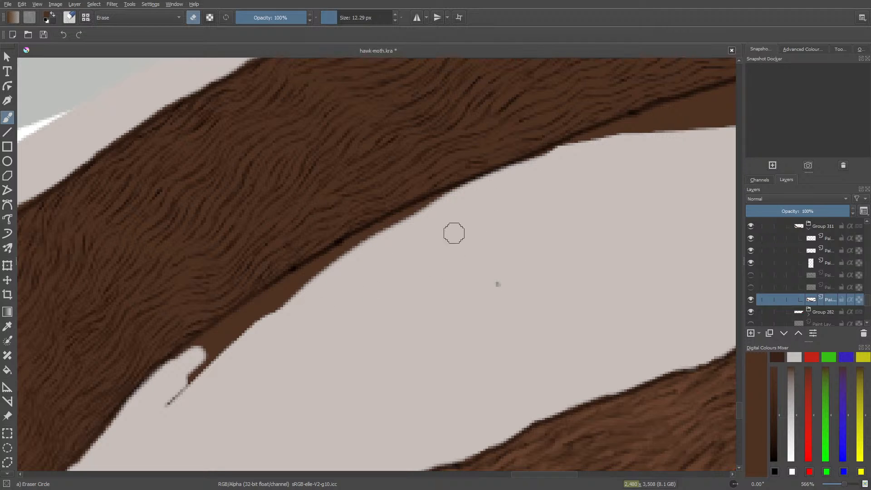
{"action": "mouse_move", "coordinate": [263, 331]}
{"action": "left_mouse_down"}
{"action": "mouse_move", "coordinate": [147, 421]}
{"action": "mouse_move", "coordinate": [240, 345]}
{"action": "mouse_move", "coordinate": [212, 351]}
{"action": "mouse_move", "coordinate": [178, 378]}
{"action": "mouse_move", "coordinate": [199, 351]}
{"action": "mouse_move", "coordinate": [182, 364]}
{"action": "mouse_move", "coordinate": [370, 240]}
{"action": "mouse_move", "coordinate": [283, 288]}
{"action": "mouse_move", "coordinate": [429, 223]}
{"action": "mouse_move", "coordinate": [374, 238]}
{"action": "mouse_move", "coordinate": [403, 218]}
{"action": "mouse_move", "coordinate": [456, 202]}
{"action": "left_mouse_up"}
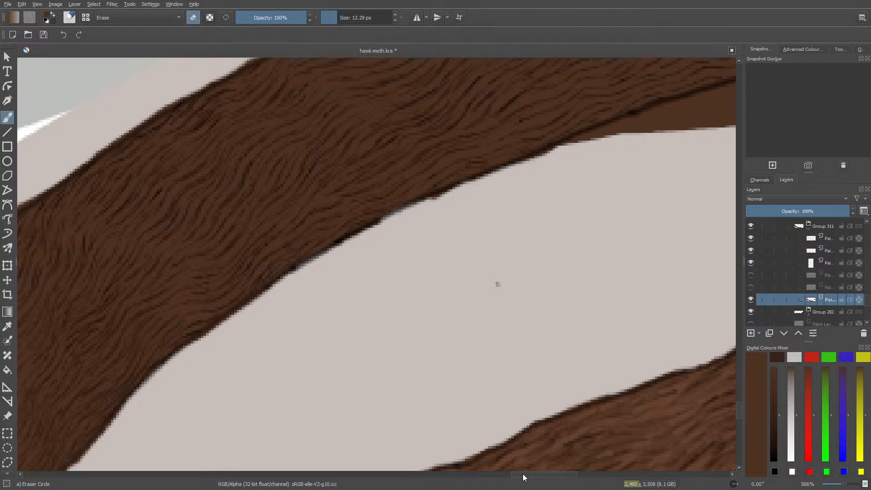
- Erase the brown overhang at the gap's pointed end and repaint the over-erased root edge with the Basic-1 brush
{"action": "left_click_drag", "start_coordinate": [524, 473], "coordinate": [566, 472]}
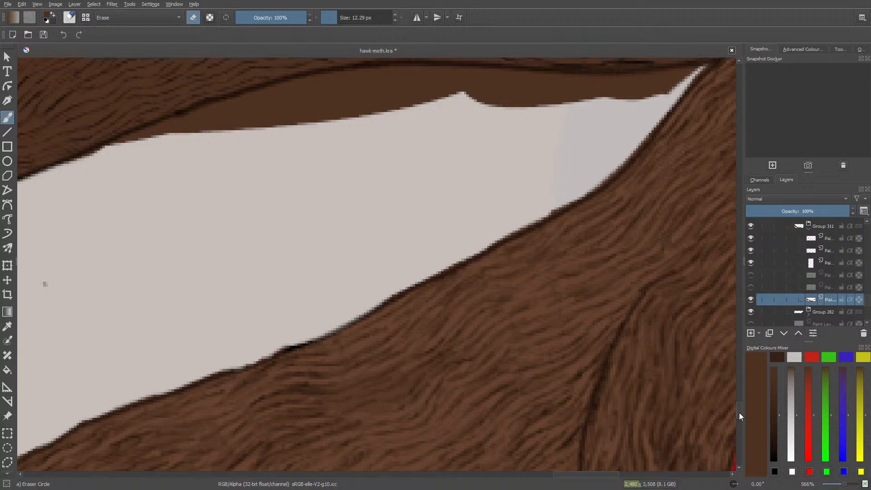
{"action": "scroll", "coordinate": [739, 412], "scroll_direction": "up", "scroll_amount": 2}
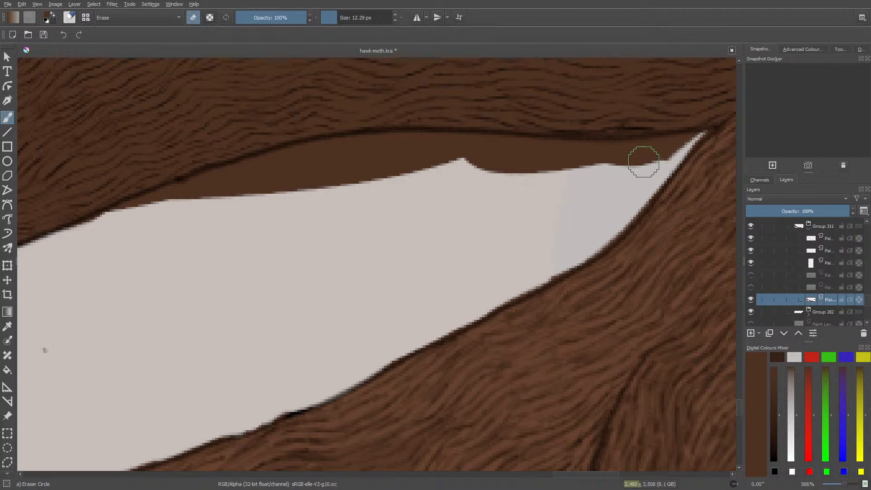
{"action": "mouse_move", "coordinate": [644, 162]}
{"action": "left_mouse_down"}
{"action": "mouse_move", "coordinate": [700, 138]}
{"action": "mouse_move", "coordinate": [478, 166]}
{"action": "mouse_move", "coordinate": [487, 168]}
{"action": "mouse_move", "coordinate": [636, 156]}
{"action": "mouse_move", "coordinate": [435, 152]}
{"action": "mouse_move", "coordinate": [240, 196]}
{"action": "mouse_move", "coordinate": [244, 174]}
{"action": "mouse_move", "coordinate": [191, 201]}
{"action": "mouse_move", "coordinate": [198, 175]}
{"action": "mouse_move", "coordinate": [328, 145]}
{"action": "left_mouse_up"}
{"action": "left_click_drag", "start_coordinate": [325, 144], "coordinate": [343, 144]}
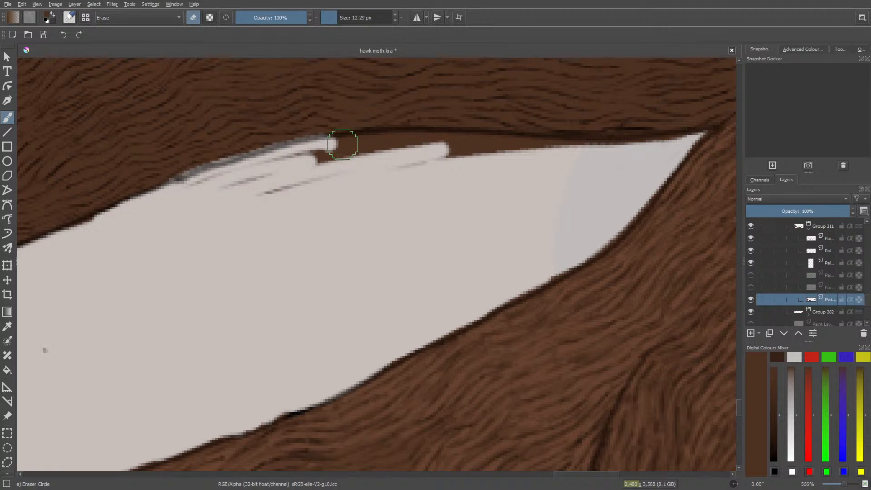
{"action": "key", "text": "slash"}
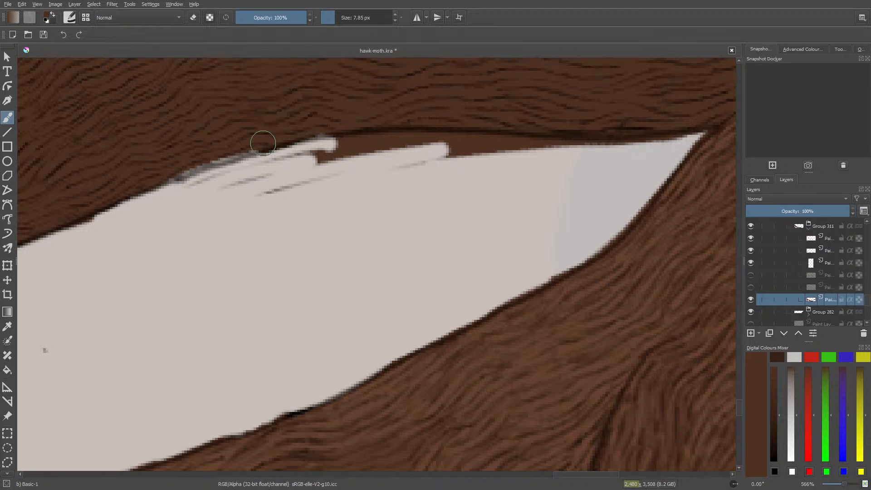
{"action": "mouse_move", "coordinate": [200, 163]}
{"action": "left_mouse_down"}
{"action": "mouse_move", "coordinate": [123, 189]}
{"action": "mouse_move", "coordinate": [88, 212]}
{"action": "left_mouse_up"}
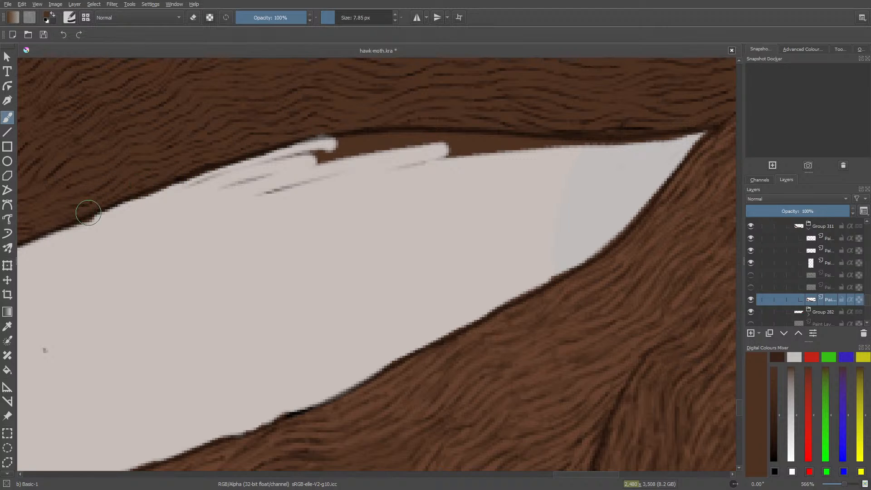
- Erase the leftover brown streaks and strip under the ink line at the gap's pointed end
{"action": "key", "text": "slash"}
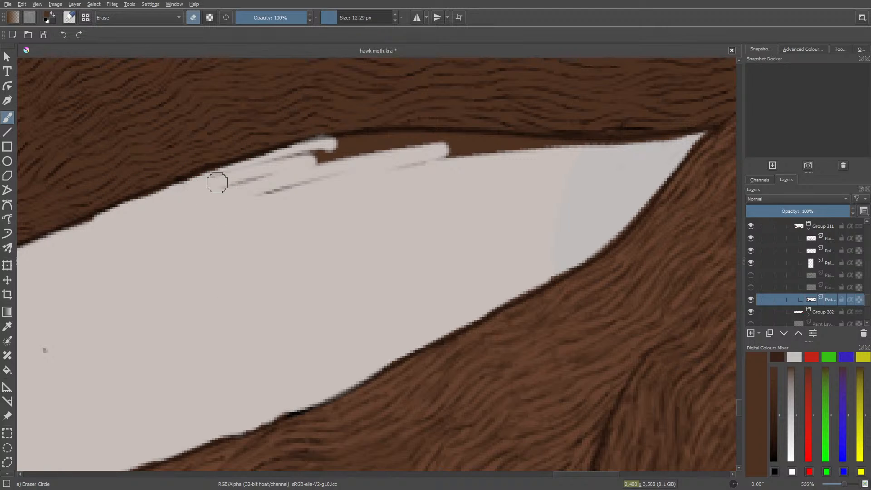
{"action": "mouse_move", "coordinate": [216, 183]}
{"action": "left_mouse_down"}
{"action": "mouse_move", "coordinate": [279, 195]}
{"action": "mouse_move", "coordinate": [354, 169]}
{"action": "mouse_move", "coordinate": [333, 156]}
{"action": "mouse_move", "coordinate": [341, 155]}
{"action": "mouse_move", "coordinate": [272, 156]}
{"action": "left_mouse_up"}
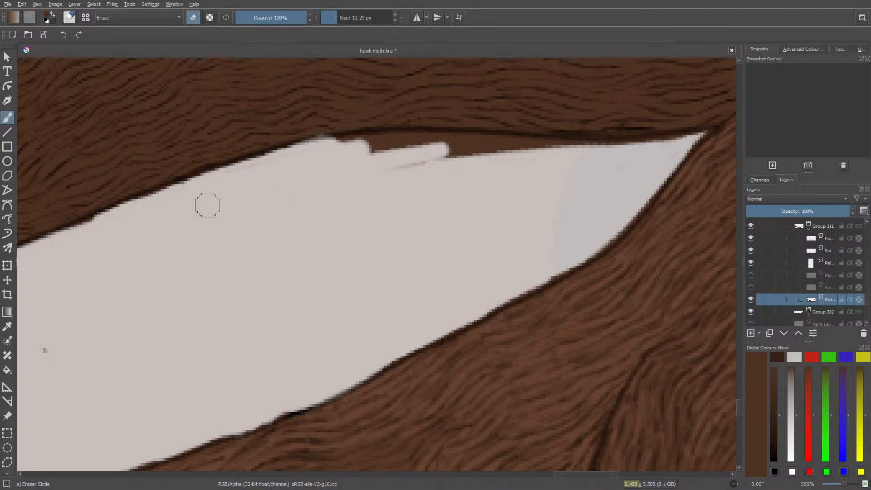
{"action": "mouse_move", "coordinate": [421, 159]}
{"action": "left_mouse_down"}
{"action": "mouse_move", "coordinate": [340, 189]}
{"action": "mouse_move", "coordinate": [531, 150]}
{"action": "mouse_move", "coordinate": [402, 151]}
{"action": "mouse_move", "coordinate": [314, 170]}
{"action": "mouse_move", "coordinate": [437, 147]}
{"action": "mouse_move", "coordinate": [332, 153]}
{"action": "mouse_move", "coordinate": [414, 148]}
{"action": "mouse_move", "coordinate": [393, 150]}
{"action": "left_mouse_up"}
{"action": "mouse_move", "coordinate": [555, 153]}
{"action": "left_mouse_down"}
{"action": "mouse_move", "coordinate": [619, 156]}
{"action": "mouse_move", "coordinate": [673, 142]}
{"action": "mouse_move", "coordinate": [509, 157]}
{"action": "left_mouse_up"}
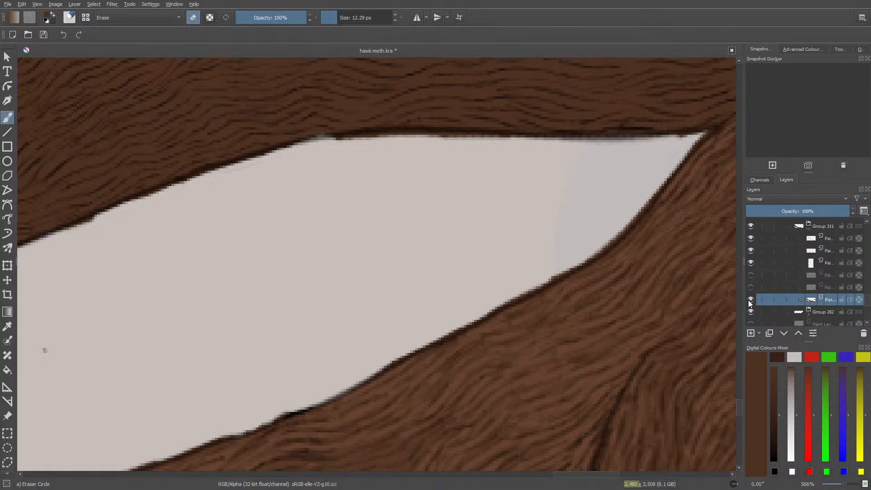
- Show the hidden paint layer just above the base layer and sample the lighter brown from the finished root above the stones
{"action": "left_click", "coordinate": [751, 288]}
{"action": "key", "text": "slash"}
{"action": "left_click_drag", "start_coordinate": [570, 475], "coordinate": [359, 474]}
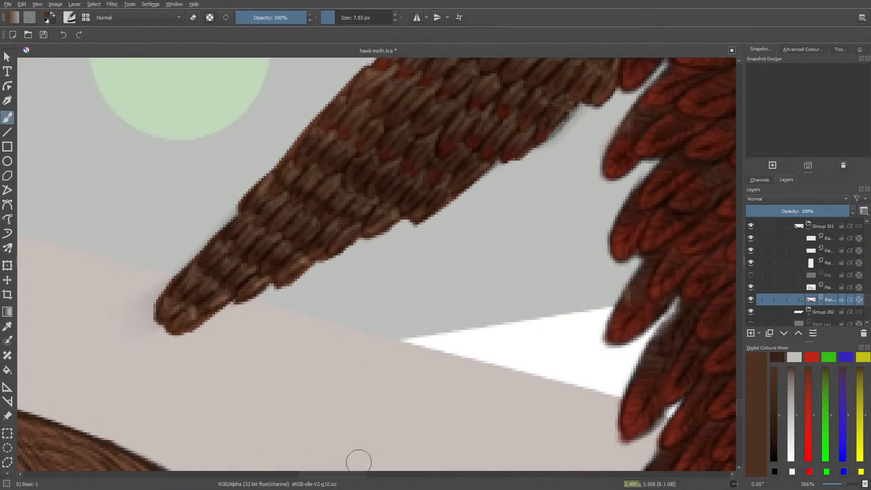
{"action": "left_click_drag", "start_coordinate": [740, 407], "coordinate": [742, 427]}
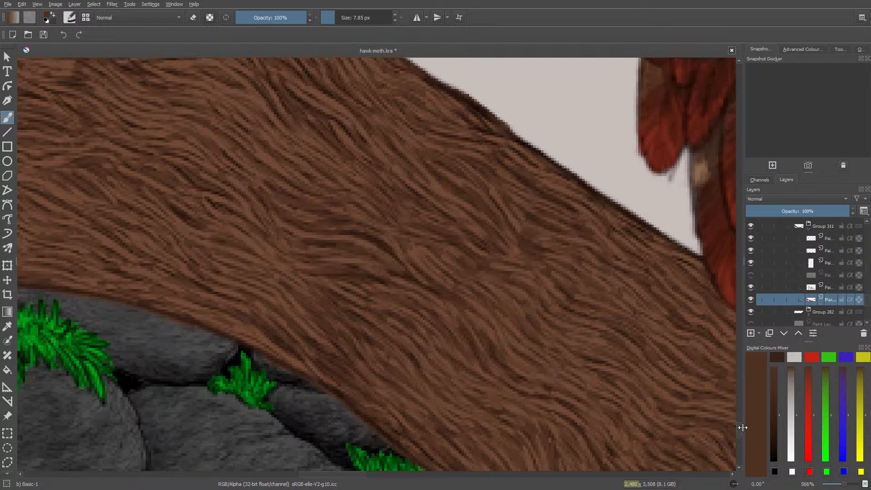
{"action": "left_click", "coordinate": [7, 326]}
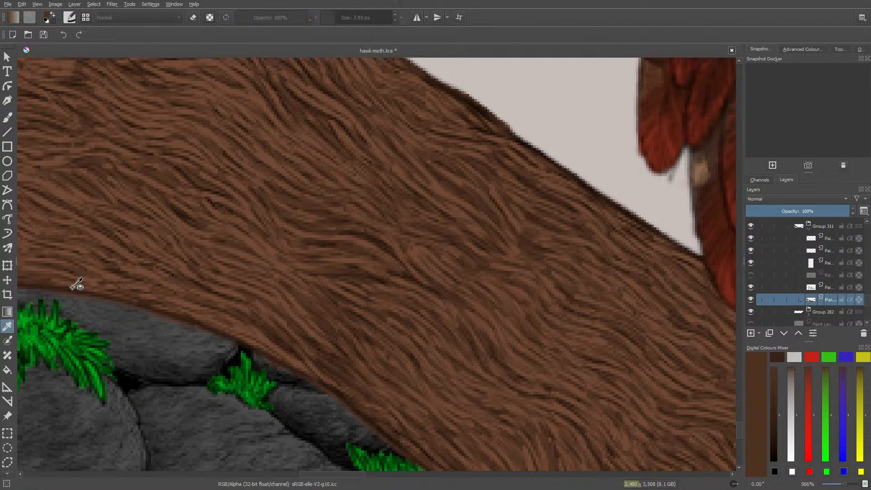
{"action": "left_click", "coordinate": [218, 194]}
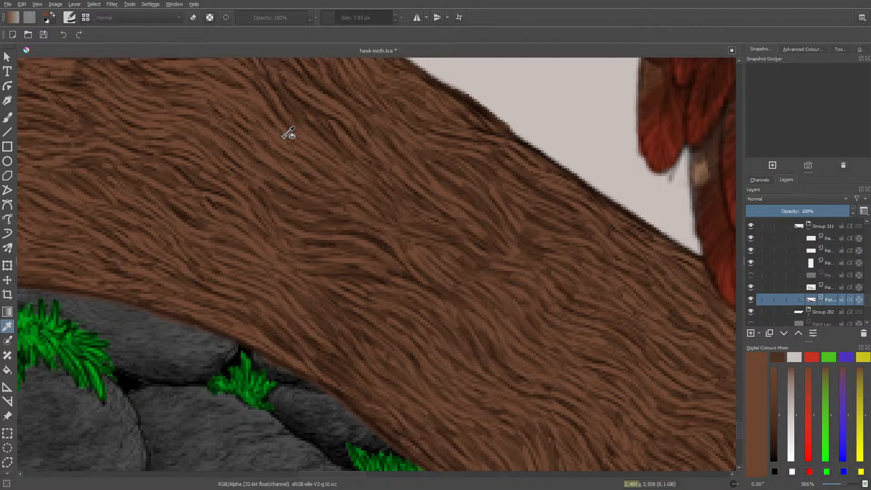
{"action": "left_click", "coordinate": [12, 114]}
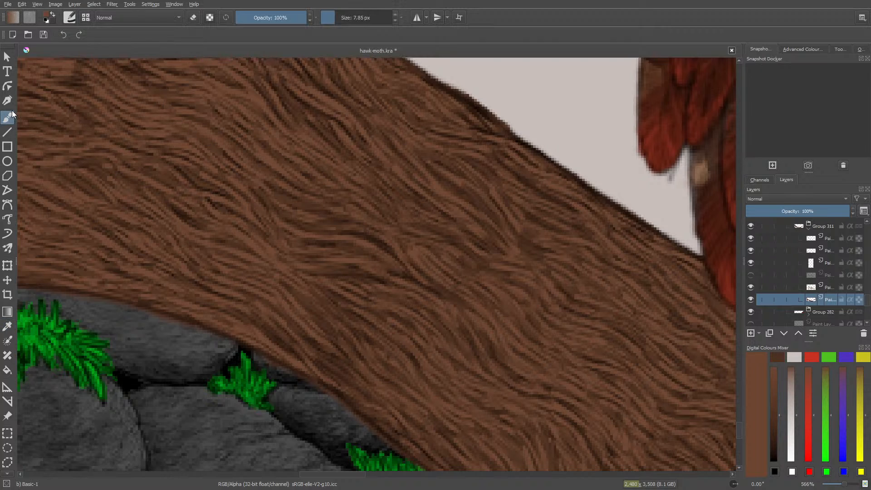
- Go to the dark, still unhighlighted root section above the moth's feathers and rotate the canvas about -48° so the root stands upright
{"action": "left_click_drag", "start_coordinate": [342, 475], "coordinate": [569, 475]}
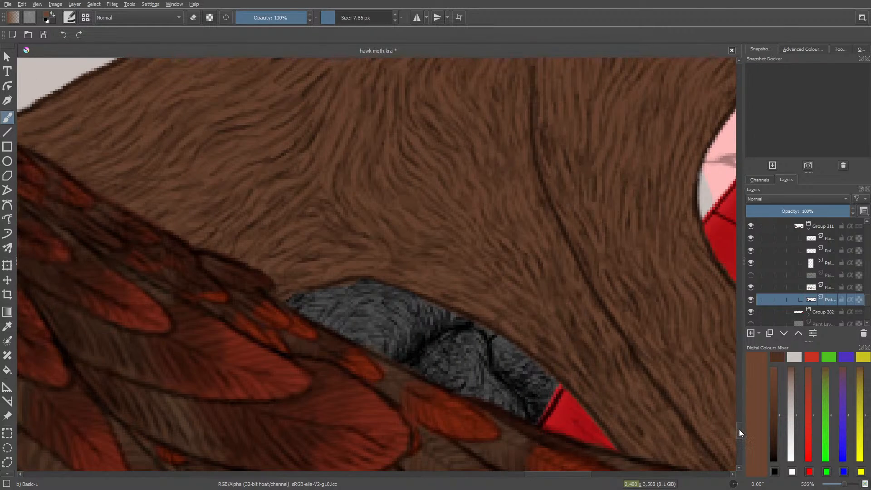
{"action": "left_click_drag", "start_coordinate": [739, 429], "coordinate": [740, 398]}
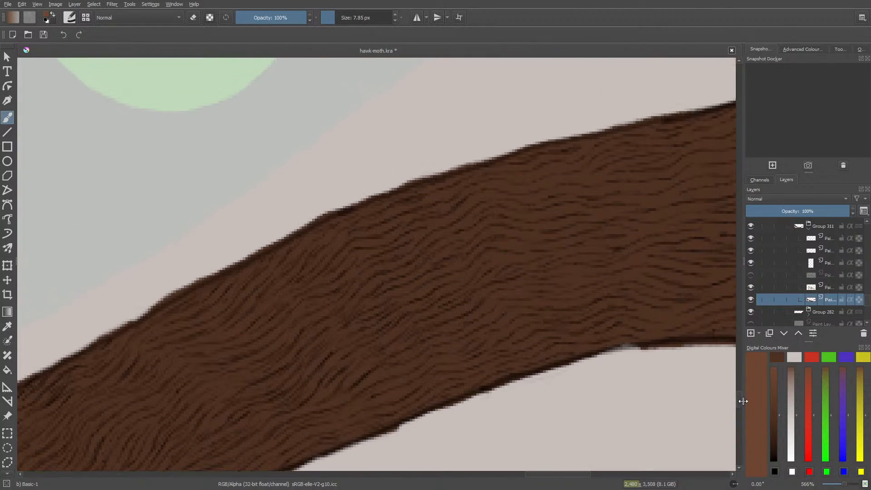
{"action": "left_click_drag", "start_coordinate": [560, 474], "coordinate": [620, 469]}
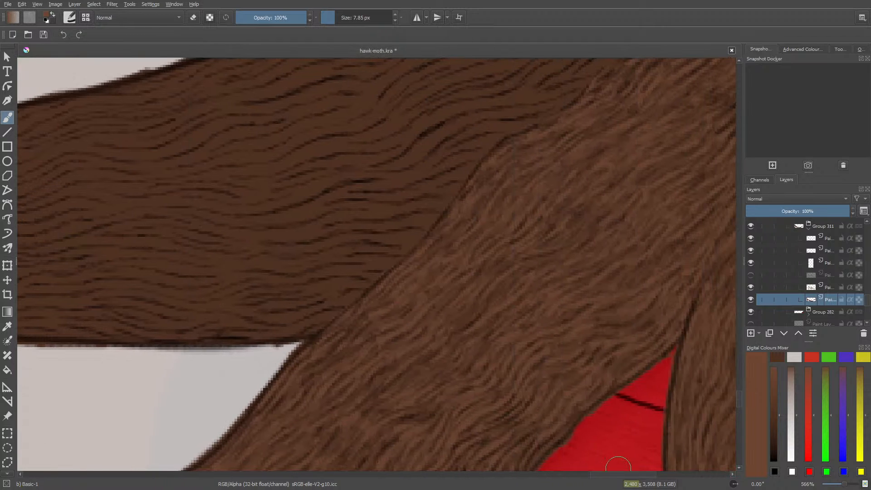
{"action": "left_click_drag", "start_coordinate": [739, 403], "coordinate": [739, 393]}
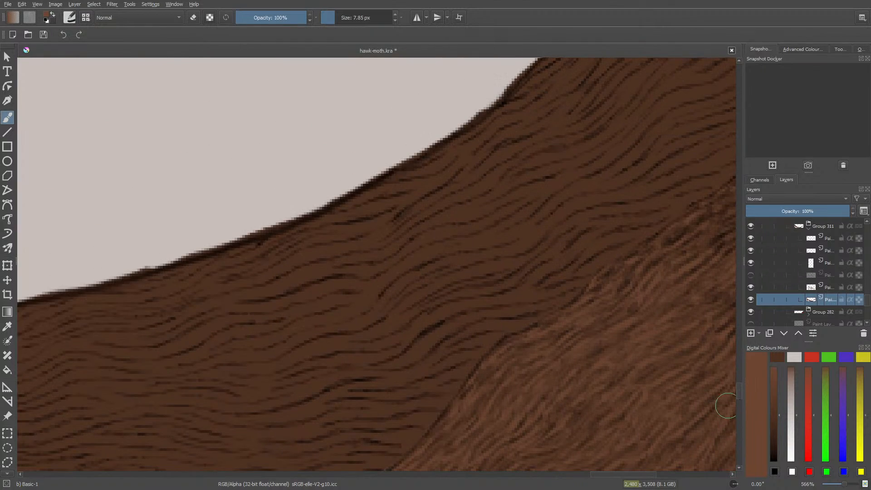
{"action": "left_click_drag", "start_coordinate": [602, 475], "coordinate": [493, 475]}
{"action": "left_click_drag", "start_coordinate": [738, 388], "coordinate": [737, 414]}
{"action": "right_click", "coordinate": [434, 279]}
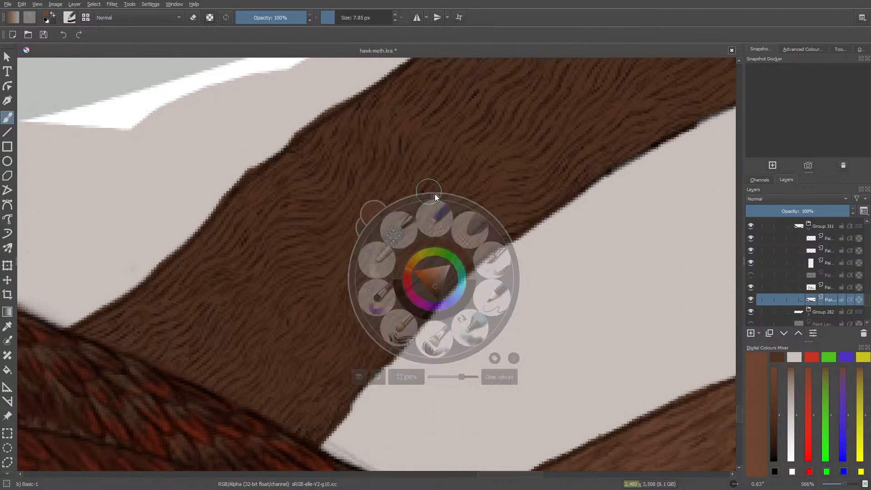
{"action": "mouse_move", "coordinate": [434, 195]}
{"action": "left_mouse_down"}
{"action": "mouse_move", "coordinate": [365, 234]}
{"action": "mouse_move", "coordinate": [374, 224]}
{"action": "left_mouse_up"}
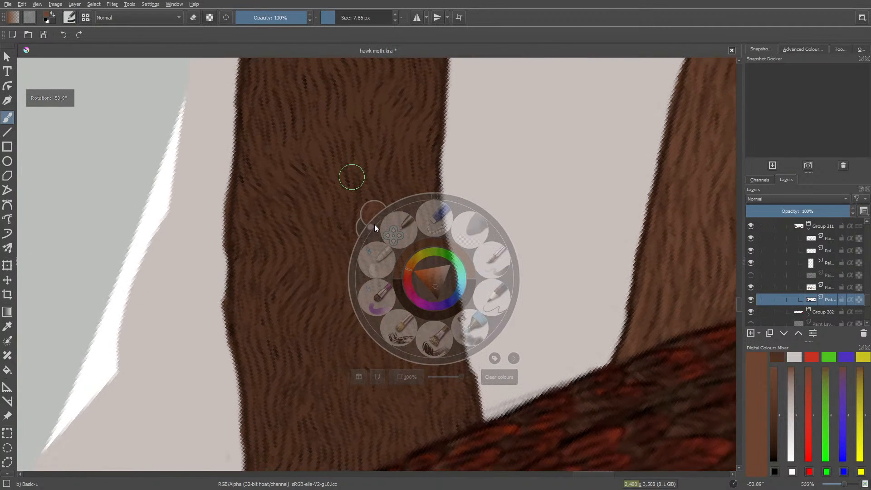
{"action": "left_click", "coordinate": [318, 156]}
- Reduce the Basic-1 brush size to 0.58 px for fine bark lines
{"action": "key", "text": "bracketleft"}
{"action": "key", "text": "bracketleft"}
{"action": "key", "text": "bracketleft"}
{"action": "key", "text": "bracketleft"}
{"action": "key", "text": "bracketleft"}
{"action": "key", "text": "bracketleft"}
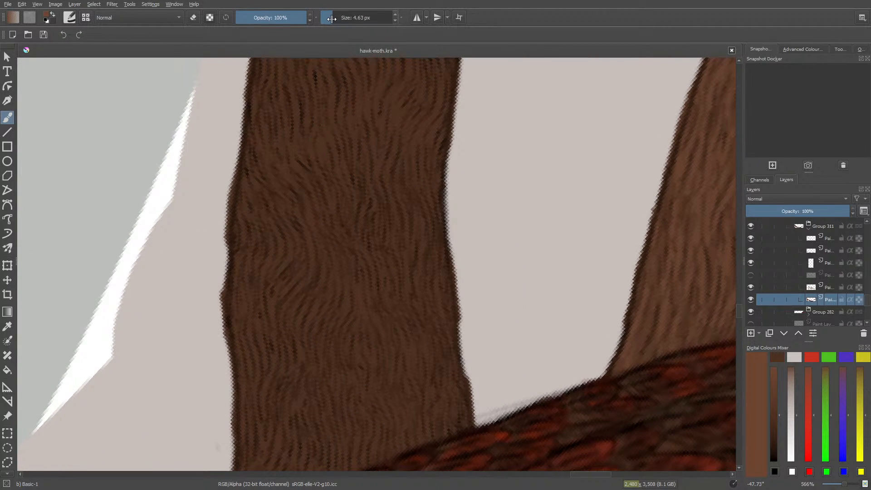
{"action": "key", "text": "bracketleft"}
{"action": "key", "text": "bracketleft"}
{"action": "key", "text": "bracketleft"}
{"action": "key", "text": "bracketleft"}
{"action": "key", "text": "bracketleft"}
{"action": "key", "text": "bracketleft"}
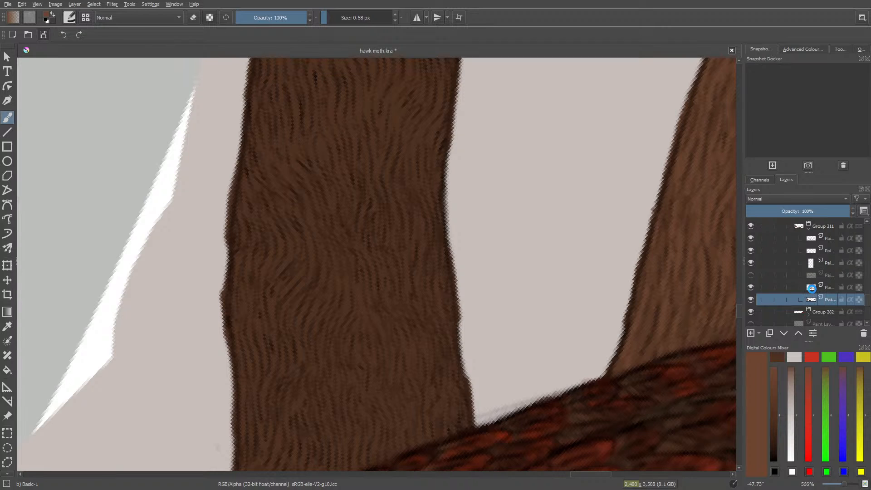
- On the paint layer just above the base layer, paint fine lighter-brown grain strokes at the root's gap-side foot beside the feathers
{"action": "left_click", "coordinate": [812, 288]}
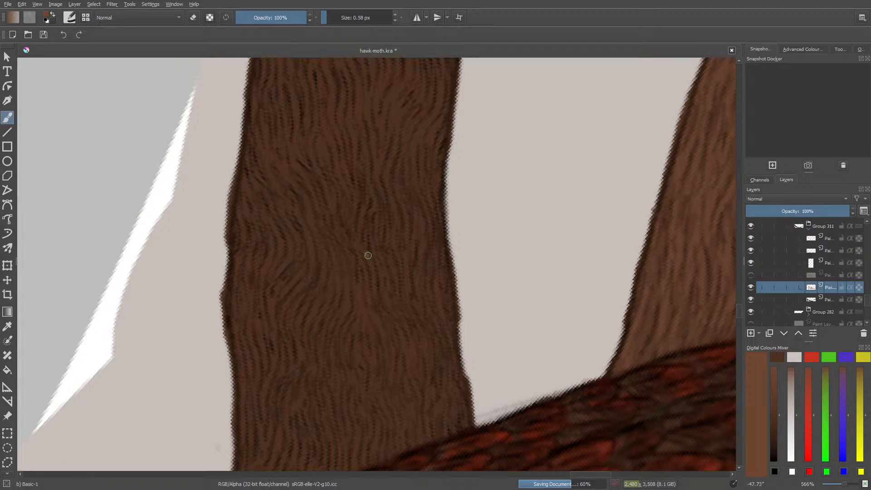
{"action": "mouse_move", "coordinate": [366, 253]}
{"action": "left_mouse_down"}
{"action": "mouse_move", "coordinate": [389, 390]}
{"action": "mouse_move", "coordinate": [420, 402]}
{"action": "left_mouse_up"}
{"action": "left_click_drag", "start_coordinate": [429, 443], "coordinate": [434, 382]}
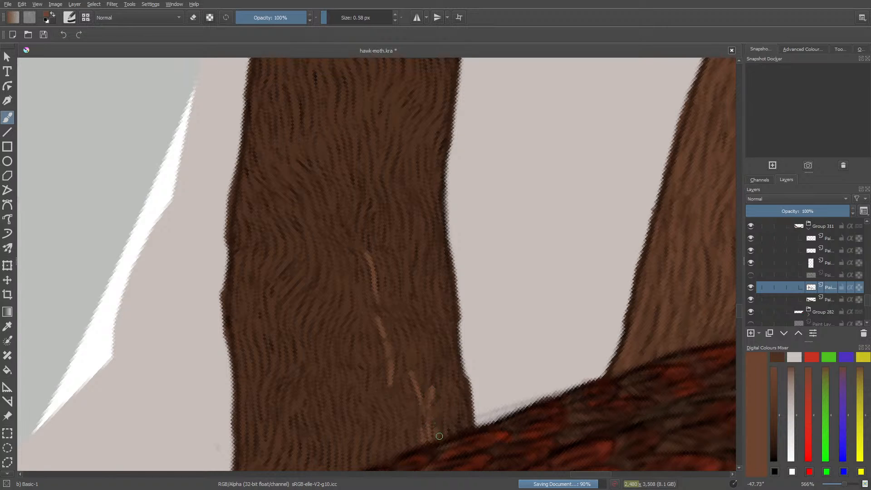
{"action": "mouse_move", "coordinate": [448, 434]}
{"action": "left_mouse_down"}
{"action": "mouse_move", "coordinate": [443, 389]}
{"action": "mouse_move", "coordinate": [438, 415]}
{"action": "mouse_move", "coordinate": [448, 355]}
{"action": "mouse_move", "coordinate": [440, 329]}
{"action": "mouse_move", "coordinate": [433, 330]}
{"action": "mouse_move", "coordinate": [424, 392]}
{"action": "mouse_move", "coordinate": [417, 296]}
{"action": "mouse_move", "coordinate": [431, 349]}
{"action": "mouse_move", "coordinate": [412, 343]}
{"action": "mouse_move", "coordinate": [403, 312]}
{"action": "mouse_move", "coordinate": [419, 374]}
{"action": "mouse_move", "coordinate": [413, 378]}
{"action": "mouse_move", "coordinate": [400, 327]}
{"action": "mouse_move", "coordinate": [404, 375]}
{"action": "left_mouse_up"}
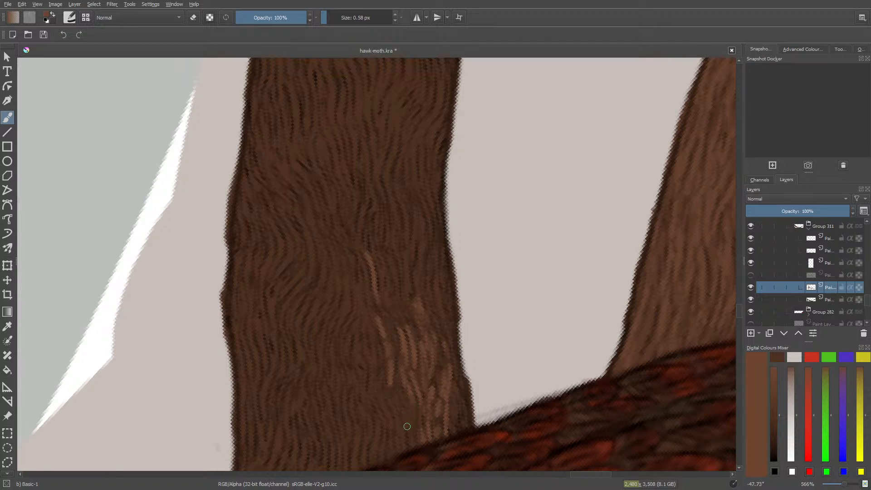
{"action": "left_click_drag", "start_coordinate": [407, 427], "coordinate": [399, 387]}
{"action": "left_click_drag", "start_coordinate": [413, 438], "coordinate": [414, 447]}
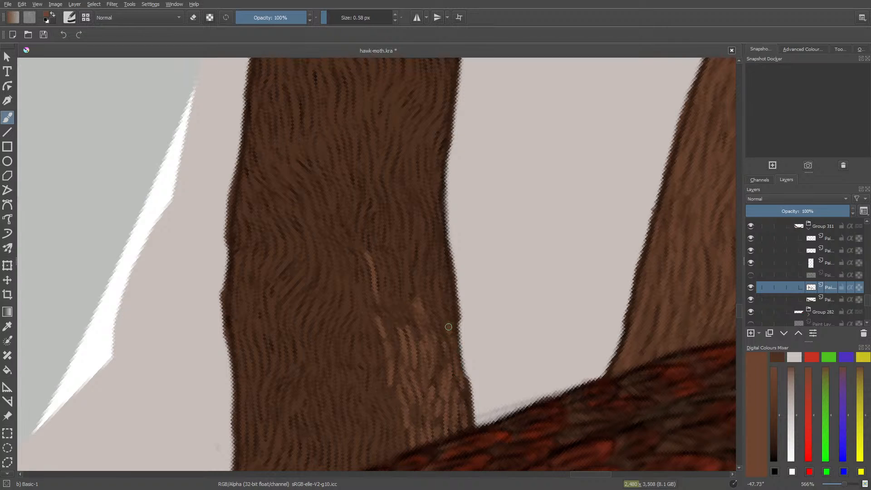
- Extend the lighter-brown grain strokes up along the root's edge bordering the pale gap
{"action": "mouse_move", "coordinate": [441, 307]}
{"action": "left_mouse_down"}
{"action": "mouse_move", "coordinate": [441, 249]}
{"action": "mouse_move", "coordinate": [443, 277]}
{"action": "mouse_move", "coordinate": [435, 278]}
{"action": "mouse_move", "coordinate": [445, 252]}
{"action": "mouse_move", "coordinate": [451, 289]}
{"action": "left_mouse_up"}
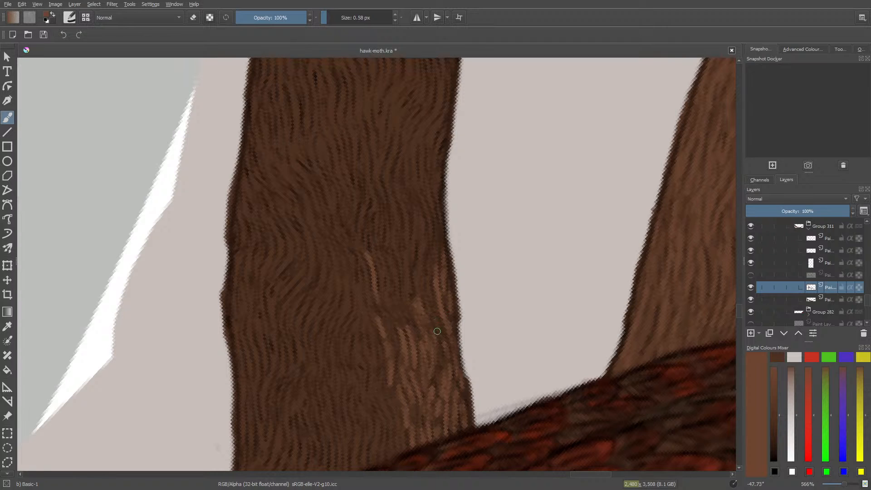
{"action": "mouse_move", "coordinate": [436, 320]}
{"action": "left_mouse_down"}
{"action": "mouse_move", "coordinate": [427, 298]}
{"action": "mouse_move", "coordinate": [428, 290]}
{"action": "mouse_move", "coordinate": [436, 307]}
{"action": "mouse_move", "coordinate": [434, 230]}
{"action": "left_mouse_up"}
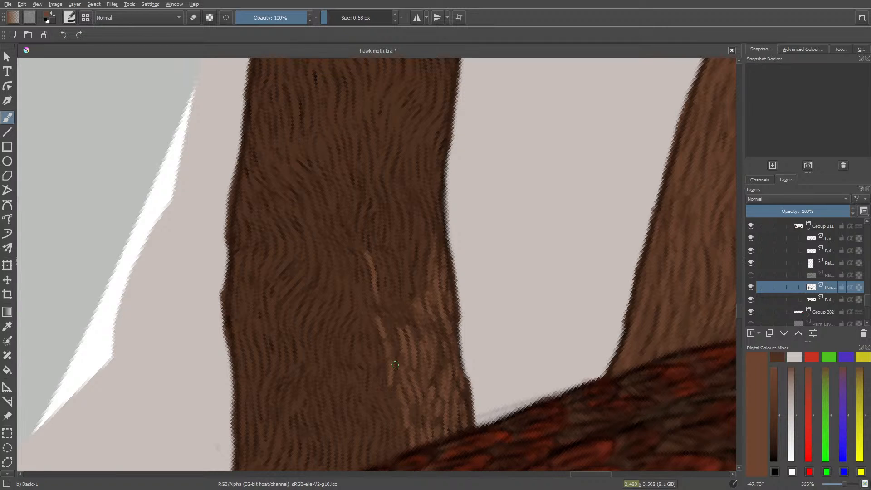
{"action": "mouse_move", "coordinate": [432, 243]}
{"action": "left_mouse_down"}
{"action": "mouse_move", "coordinate": [420, 149]}
{"action": "mouse_move", "coordinate": [438, 233]}
{"action": "mouse_move", "coordinate": [441, 157]}
{"action": "left_mouse_up"}
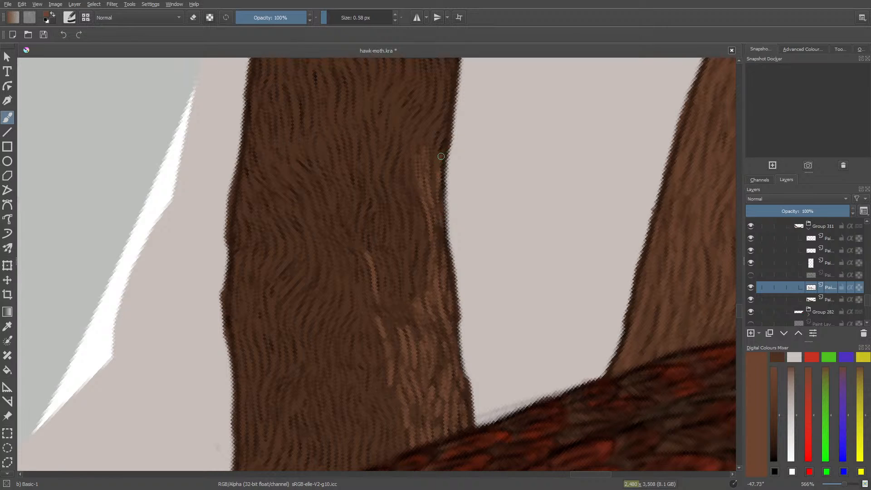
{"action": "left_click_drag", "start_coordinate": [442, 227], "coordinate": [439, 249]}
{"action": "mouse_move", "coordinate": [421, 285]}
{"action": "left_mouse_down"}
{"action": "mouse_move", "coordinate": [426, 240]}
{"action": "mouse_move", "coordinate": [412, 183]}
{"action": "left_mouse_up"}
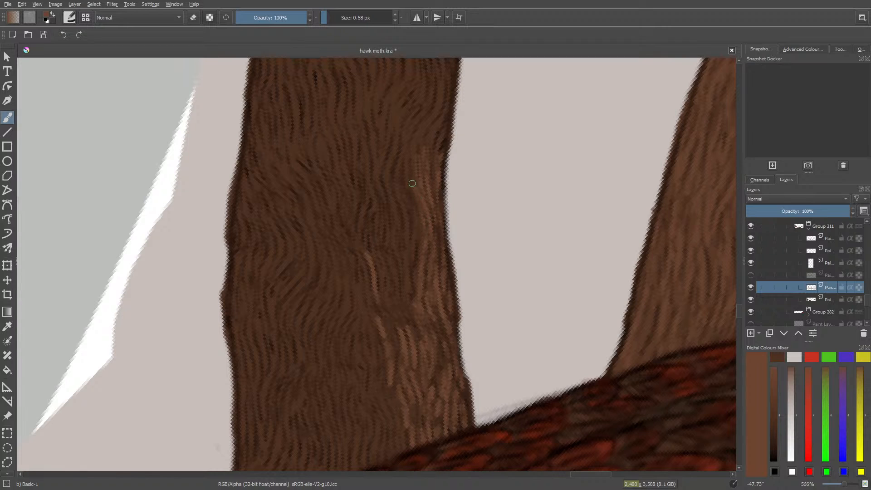
{"action": "mouse_move", "coordinate": [414, 217]}
{"action": "left_mouse_down"}
{"action": "mouse_move", "coordinate": [407, 300]}
{"action": "mouse_move", "coordinate": [410, 222]}
{"action": "mouse_move", "coordinate": [398, 167]}
{"action": "mouse_move", "coordinate": [406, 159]}
{"action": "mouse_move", "coordinate": [417, 209]}
{"action": "mouse_move", "coordinate": [417, 147]}
{"action": "mouse_move", "coordinate": [349, 252]}
{"action": "mouse_move", "coordinate": [396, 202]}
{"action": "mouse_move", "coordinate": [392, 188]}
{"action": "mouse_move", "coordinate": [402, 278]}
{"action": "left_mouse_up"}
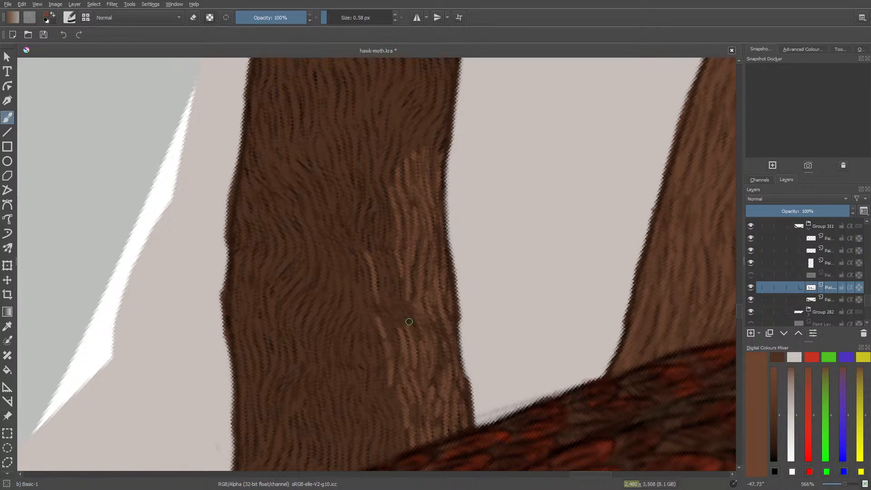
- Fill the lighter grain inward from the gap-side strokes to the root's middle, down to the moth's feathers
{"action": "mouse_move", "coordinate": [409, 321]}
{"action": "left_mouse_down"}
{"action": "mouse_move", "coordinate": [384, 259]}
{"action": "mouse_move", "coordinate": [409, 338]}
{"action": "mouse_move", "coordinate": [397, 339]}
{"action": "mouse_move", "coordinate": [396, 326]}
{"action": "mouse_move", "coordinate": [397, 346]}
{"action": "mouse_move", "coordinate": [375, 254]}
{"action": "mouse_move", "coordinate": [364, 280]}
{"action": "mouse_move", "coordinate": [364, 265]}
{"action": "mouse_move", "coordinate": [377, 319]}
{"action": "mouse_move", "coordinate": [362, 278]}
{"action": "mouse_move", "coordinate": [364, 349]}
{"action": "mouse_move", "coordinate": [371, 362]}
{"action": "mouse_move", "coordinate": [373, 340]}
{"action": "mouse_move", "coordinate": [377, 364]}
{"action": "mouse_move", "coordinate": [380, 348]}
{"action": "mouse_move", "coordinate": [379, 408]}
{"action": "mouse_move", "coordinate": [375, 369]}
{"action": "mouse_move", "coordinate": [373, 400]}
{"action": "mouse_move", "coordinate": [380, 428]}
{"action": "mouse_move", "coordinate": [387, 432]}
{"action": "mouse_move", "coordinate": [385, 402]}
{"action": "mouse_move", "coordinate": [392, 420]}
{"action": "mouse_move", "coordinate": [396, 462]}
{"action": "mouse_move", "coordinate": [400, 428]}
{"action": "mouse_move", "coordinate": [387, 387]}
{"action": "mouse_move", "coordinate": [392, 395]}
{"action": "mouse_move", "coordinate": [398, 358]}
{"action": "left_mouse_up"}
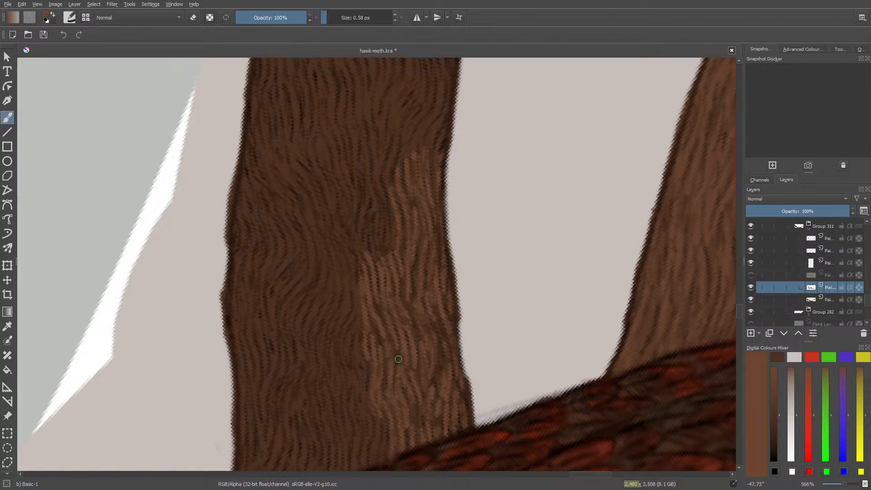
{"action": "left_click_drag", "start_coordinate": [380, 431], "coordinate": [381, 458]}
{"action": "mouse_move", "coordinate": [377, 419]}
{"action": "left_mouse_down"}
{"action": "mouse_move", "coordinate": [368, 467]}
{"action": "mouse_move", "coordinate": [364, 410]}
{"action": "left_mouse_up"}
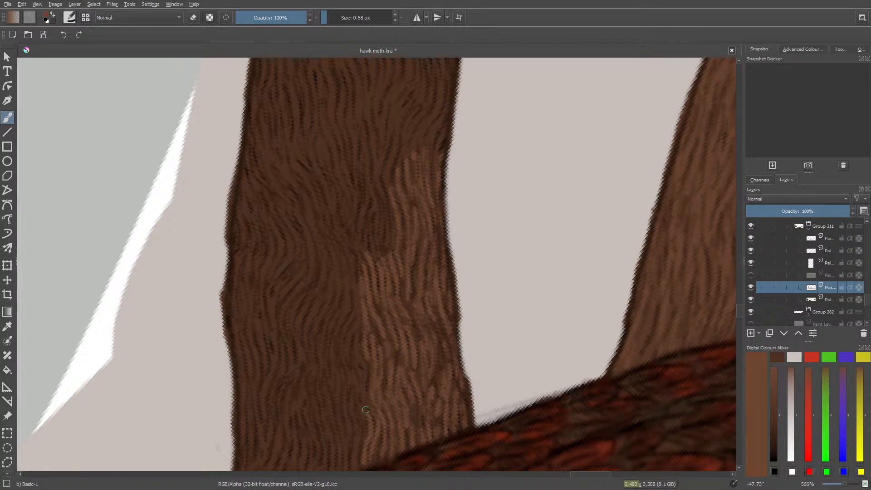
{"action": "mouse_move", "coordinate": [363, 451]}
{"action": "left_mouse_down"}
{"action": "mouse_move", "coordinate": [357, 340]}
{"action": "mouse_move", "coordinate": [365, 371]}
{"action": "mouse_move", "coordinate": [360, 307]}
{"action": "mouse_move", "coordinate": [350, 304]}
{"action": "mouse_move", "coordinate": [361, 328]}
{"action": "mouse_move", "coordinate": [361, 313]}
{"action": "mouse_move", "coordinate": [348, 346]}
{"action": "mouse_move", "coordinate": [353, 391]}
{"action": "mouse_move", "coordinate": [355, 375]}
{"action": "mouse_move", "coordinate": [344, 396]}
{"action": "mouse_move", "coordinate": [342, 373]}
{"action": "mouse_move", "coordinate": [345, 446]}
{"action": "mouse_move", "coordinate": [356, 427]}
{"action": "mouse_move", "coordinate": [354, 466]}
{"action": "mouse_move", "coordinate": [352, 401]}
{"action": "left_mouse_up"}
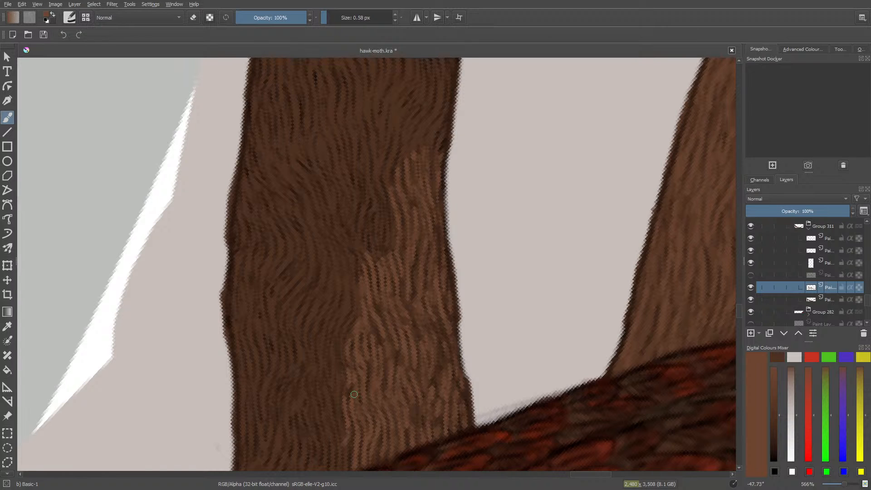
- Paint long wavy lighter-brown strokes past the root's middle toward its outer side, ending at the feathers
{"action": "scroll", "coordinate": [739, 309], "scroll_direction": "down", "scroll_amount": 4}
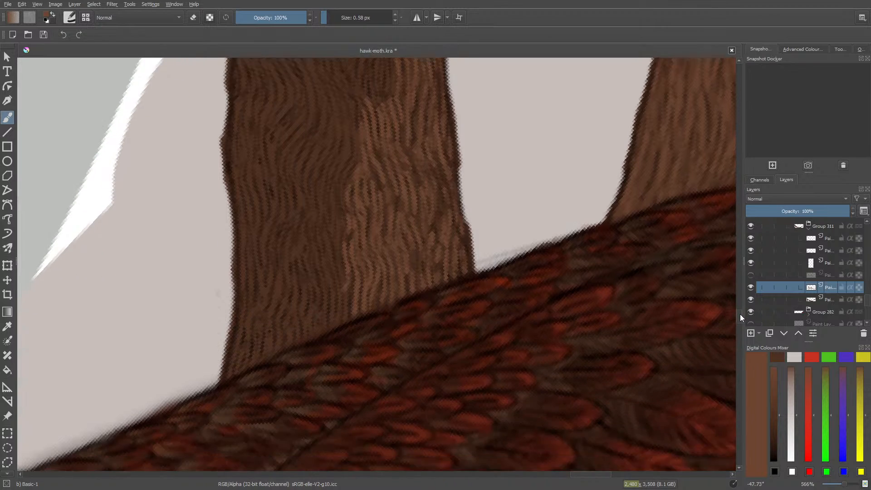
{"action": "scroll", "coordinate": [740, 313], "scroll_direction": "up", "scroll_amount": 2}
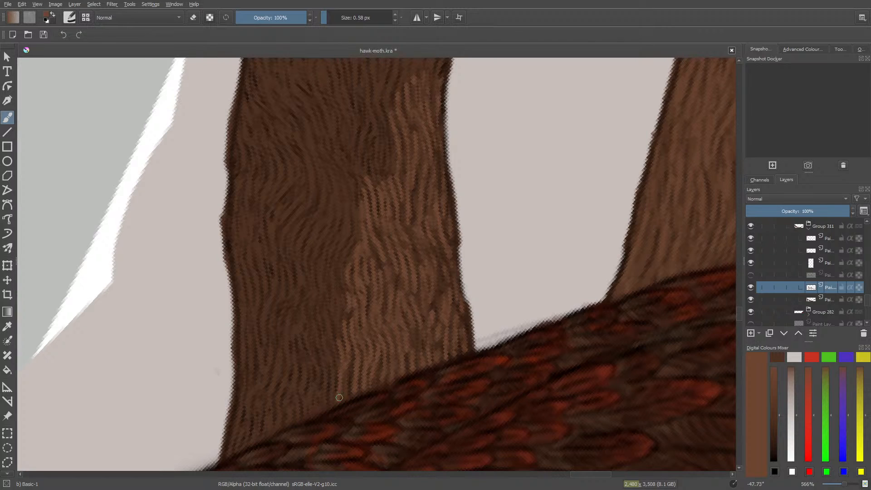
{"action": "mouse_move", "coordinate": [333, 406]}
{"action": "left_mouse_down"}
{"action": "mouse_move", "coordinate": [329, 320]}
{"action": "mouse_move", "coordinate": [339, 321]}
{"action": "mouse_move", "coordinate": [351, 241]}
{"action": "mouse_move", "coordinate": [347, 195]}
{"action": "left_mouse_up"}
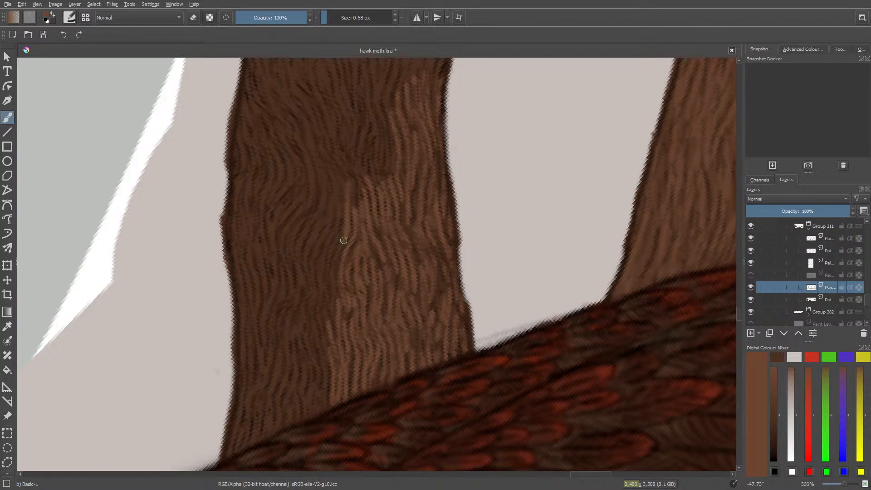
{"action": "mouse_move", "coordinate": [344, 241]}
{"action": "left_mouse_down"}
{"action": "mouse_move", "coordinate": [334, 283]}
{"action": "mouse_move", "coordinate": [339, 236]}
{"action": "mouse_move", "coordinate": [330, 261]}
{"action": "mouse_move", "coordinate": [329, 312]}
{"action": "mouse_move", "coordinate": [335, 292]}
{"action": "mouse_move", "coordinate": [318, 331]}
{"action": "mouse_move", "coordinate": [325, 300]}
{"action": "mouse_move", "coordinate": [316, 318]}
{"action": "mouse_move", "coordinate": [317, 336]}
{"action": "left_mouse_up"}
{"action": "mouse_move", "coordinate": [327, 256]}
{"action": "left_mouse_down"}
{"action": "mouse_move", "coordinate": [308, 340]}
{"action": "mouse_move", "coordinate": [313, 286]}
{"action": "mouse_move", "coordinate": [308, 306]}
{"action": "mouse_move", "coordinate": [304, 401]}
{"action": "left_mouse_up"}
{"action": "mouse_move", "coordinate": [320, 359]}
{"action": "left_mouse_down"}
{"action": "mouse_move", "coordinate": [309, 406]}
{"action": "mouse_move", "coordinate": [320, 415]}
{"action": "left_mouse_up"}
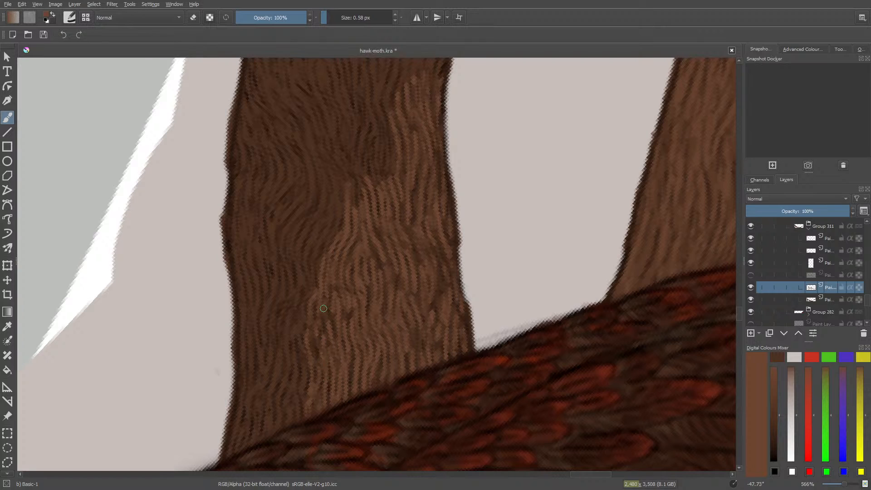
- Cover the rest of the root's foot with lighter grain strokes out to its outer edge above the feathers
{"action": "left_click_drag", "start_coordinate": [301, 346], "coordinate": [301, 382]}
{"action": "mouse_move", "coordinate": [292, 344]}
{"action": "left_mouse_down"}
{"action": "mouse_move", "coordinate": [285, 417]}
{"action": "mouse_move", "coordinate": [295, 386]}
{"action": "mouse_move", "coordinate": [299, 417]}
{"action": "left_mouse_up"}
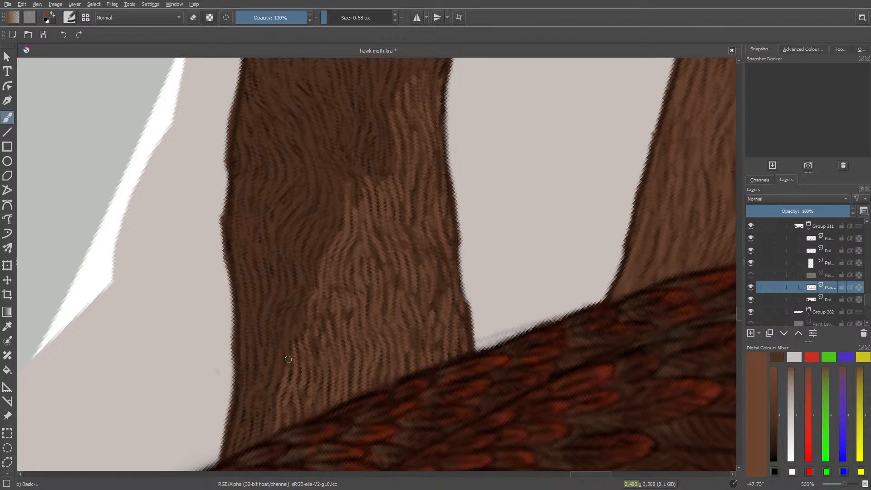
{"action": "mouse_move", "coordinate": [279, 356]}
{"action": "left_mouse_down"}
{"action": "mouse_move", "coordinate": [268, 423]}
{"action": "mouse_move", "coordinate": [264, 393]}
{"action": "mouse_move", "coordinate": [257, 437]}
{"action": "mouse_move", "coordinate": [251, 406]}
{"action": "mouse_move", "coordinate": [227, 451]}
{"action": "mouse_move", "coordinate": [244, 403]}
{"action": "mouse_move", "coordinate": [247, 345]}
{"action": "mouse_move", "coordinate": [247, 398]}
{"action": "mouse_move", "coordinate": [260, 364]}
{"action": "mouse_move", "coordinate": [257, 394]}
{"action": "mouse_move", "coordinate": [263, 390]}
{"action": "mouse_move", "coordinate": [279, 294]}
{"action": "mouse_move", "coordinate": [266, 313]}
{"action": "mouse_move", "coordinate": [262, 344]}
{"action": "mouse_move", "coordinate": [307, 305]}
{"action": "mouse_move", "coordinate": [286, 321]}
{"action": "mouse_move", "coordinate": [286, 312]}
{"action": "mouse_move", "coordinate": [280, 351]}
{"action": "mouse_move", "coordinate": [303, 309]}
{"action": "mouse_move", "coordinate": [298, 331]}
{"action": "mouse_move", "coordinate": [308, 268]}
{"action": "left_mouse_up"}
{"action": "left_click_drag", "start_coordinate": [332, 223], "coordinate": [313, 257]}
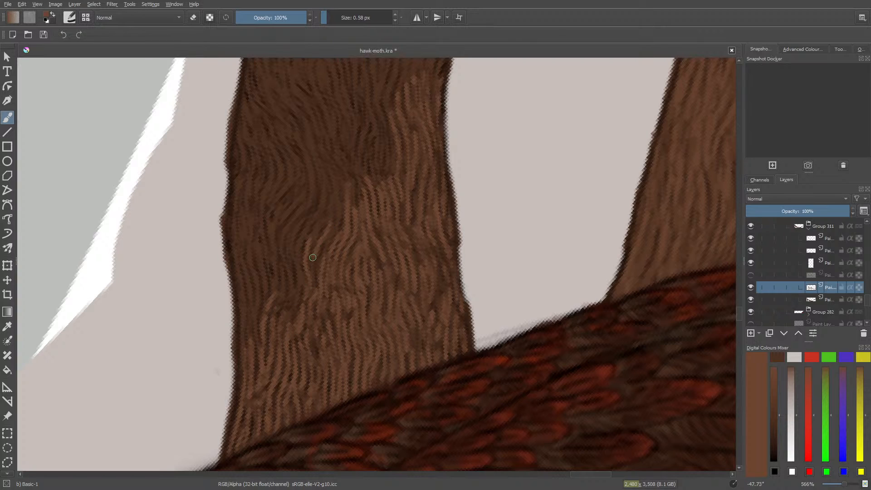
- Add curved lighter grain strokes higher up the outer half of the root, reaching its outer ink line
{"action": "left_click_drag", "start_coordinate": [341, 228], "coordinate": [319, 267]}
{"action": "left_click_drag", "start_coordinate": [313, 225], "coordinate": [284, 325]}
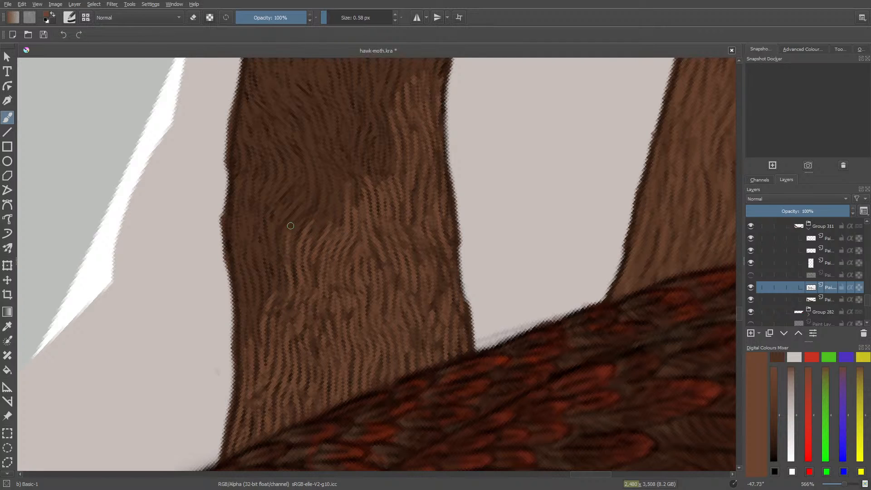
{"action": "mouse_move", "coordinate": [300, 208]}
{"action": "left_mouse_down"}
{"action": "mouse_move", "coordinate": [281, 236]}
{"action": "mouse_move", "coordinate": [282, 294]}
{"action": "left_mouse_up"}
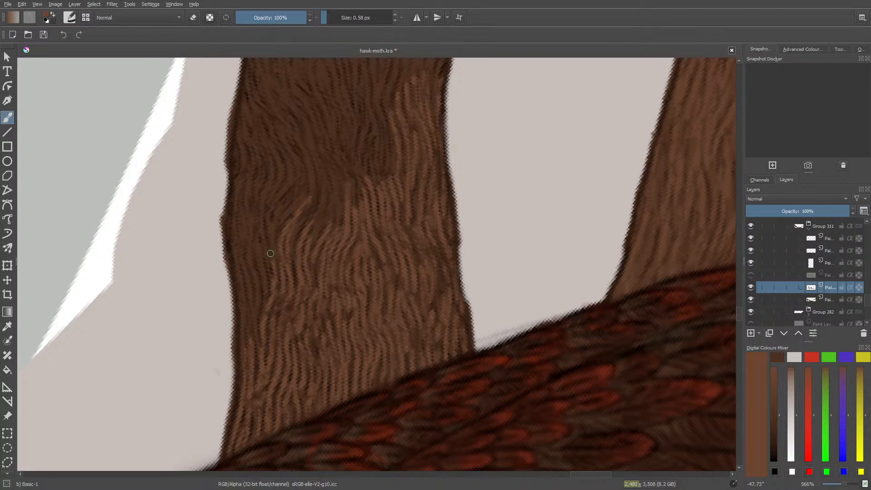
{"action": "mouse_move", "coordinate": [279, 201]}
{"action": "left_mouse_down"}
{"action": "mouse_move", "coordinate": [289, 189]}
{"action": "mouse_move", "coordinate": [270, 213]}
{"action": "mouse_move", "coordinate": [267, 268]}
{"action": "left_mouse_up"}
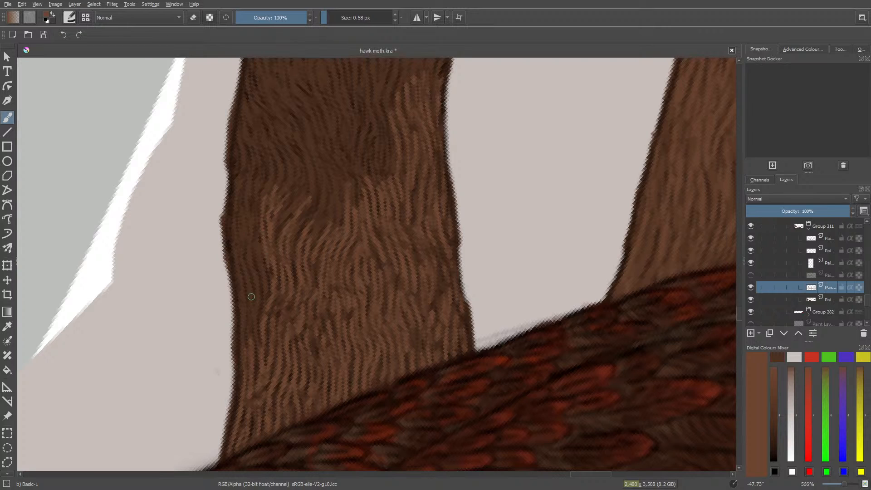
{"action": "mouse_move", "coordinate": [254, 207]}
{"action": "left_mouse_down"}
{"action": "mouse_move", "coordinate": [266, 285]}
{"action": "mouse_move", "coordinate": [244, 223]}
{"action": "mouse_move", "coordinate": [258, 306]}
{"action": "mouse_move", "coordinate": [257, 328]}
{"action": "left_mouse_up"}
{"action": "mouse_move", "coordinate": [241, 249]}
{"action": "left_mouse_down"}
{"action": "mouse_move", "coordinate": [251, 347]}
{"action": "mouse_move", "coordinate": [241, 348]}
{"action": "mouse_move", "coordinate": [232, 238]}
{"action": "left_mouse_up"}
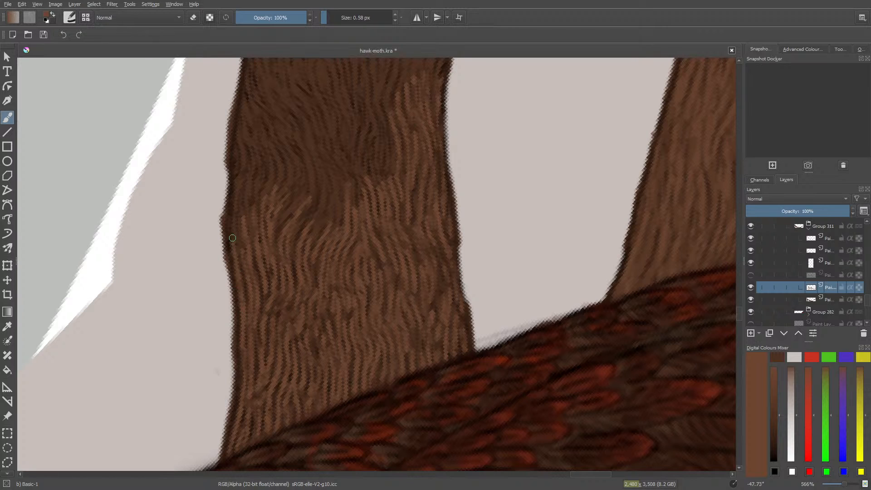
- Doodle a cartoon face with two oval eyes, a wide grin and a hanging tongue on the empty background beside the root
{"action": "left_click_drag", "start_coordinate": [741, 320], "coordinate": [740, 309]}
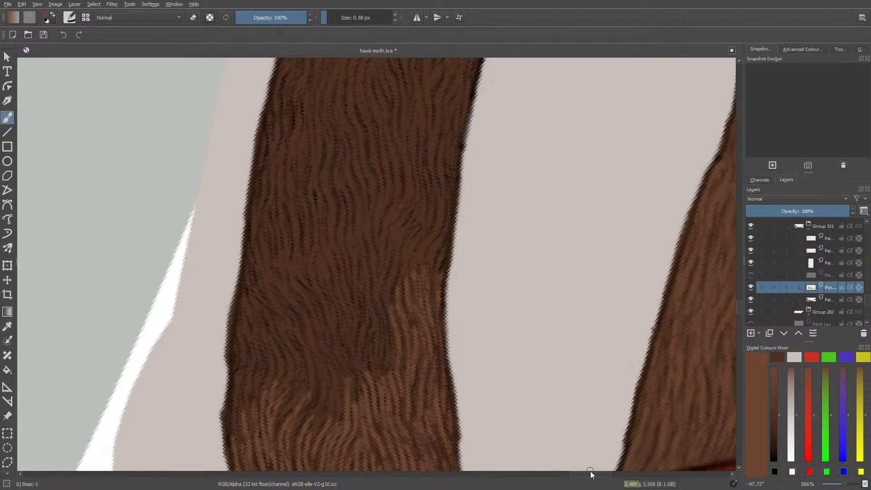
{"action": "left_click_drag", "start_coordinate": [590, 474], "coordinate": [580, 475]}
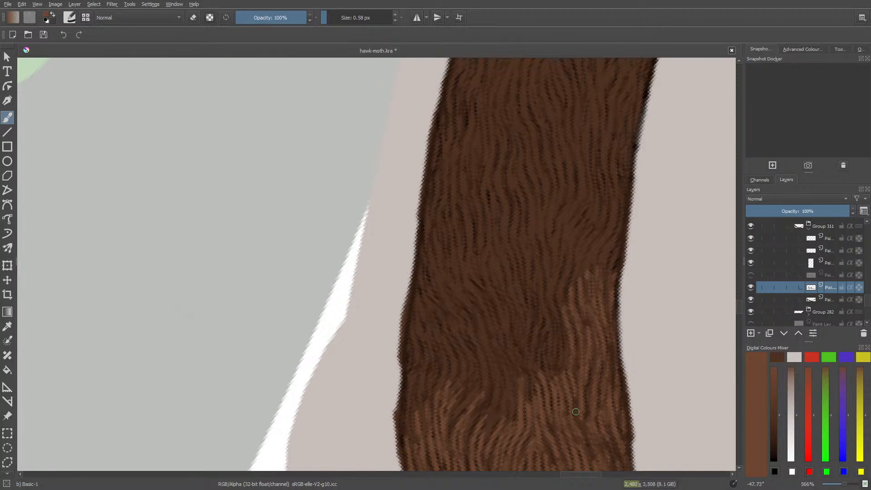
{"action": "left_click_drag", "start_coordinate": [314, 309], "coordinate": [310, 314]}
{"action": "mouse_move", "coordinate": [273, 250]}
{"action": "left_mouse_down"}
{"action": "mouse_move", "coordinate": [263, 278]}
{"action": "mouse_move", "coordinate": [274, 313]}
{"action": "left_mouse_up"}
{"action": "mouse_move", "coordinate": [359, 303]}
{"action": "left_mouse_down"}
{"action": "mouse_move", "coordinate": [245, 304]}
{"action": "mouse_move", "coordinate": [240, 333]}
{"action": "mouse_move", "coordinate": [259, 338]}
{"action": "mouse_move", "coordinate": [277, 363]}
{"action": "left_mouse_up"}
{"action": "mouse_move", "coordinate": [333, 356]}
{"action": "left_mouse_down"}
{"action": "mouse_move", "coordinate": [351, 359]}
{"action": "mouse_move", "coordinate": [351, 335]}
{"action": "mouse_move", "coordinate": [351, 397]}
{"action": "mouse_move", "coordinate": [379, 371]}
{"action": "mouse_move", "coordinate": [348, 323]}
{"action": "mouse_move", "coordinate": [351, 383]}
{"action": "mouse_move", "coordinate": [332, 360]}
{"action": "mouse_move", "coordinate": [307, 436]}
{"action": "mouse_move", "coordinate": [299, 364]}
{"action": "mouse_move", "coordinate": [319, 368]}
{"action": "mouse_move", "coordinate": [326, 404]}
{"action": "left_mouse_up"}
{"action": "mouse_move", "coordinate": [310, 435]}
{"action": "left_mouse_down"}
{"action": "mouse_move", "coordinate": [325, 442]}
{"action": "mouse_move", "coordinate": [359, 327]}
{"action": "left_mouse_up"}
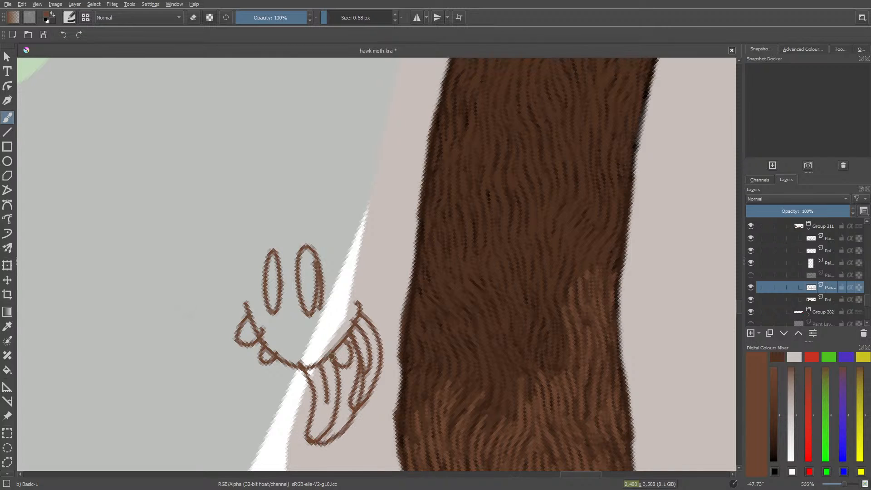
- Erase the outer part of the doodled face's tongue, then add a bushy moustache and small pointed ears
{"action": "mouse_move", "coordinate": [331, 357]}
{"action": "left_mouse_down"}
{"action": "mouse_move", "coordinate": [331, 422]}
{"action": "mouse_move", "coordinate": [323, 362]}
{"action": "mouse_move", "coordinate": [341, 349]}
{"action": "mouse_move", "coordinate": [351, 365]}
{"action": "mouse_move", "coordinate": [350, 320]}
{"action": "mouse_move", "coordinate": [380, 363]}
{"action": "mouse_move", "coordinate": [375, 382]}
{"action": "left_mouse_up"}
{"action": "key", "text": "e"}
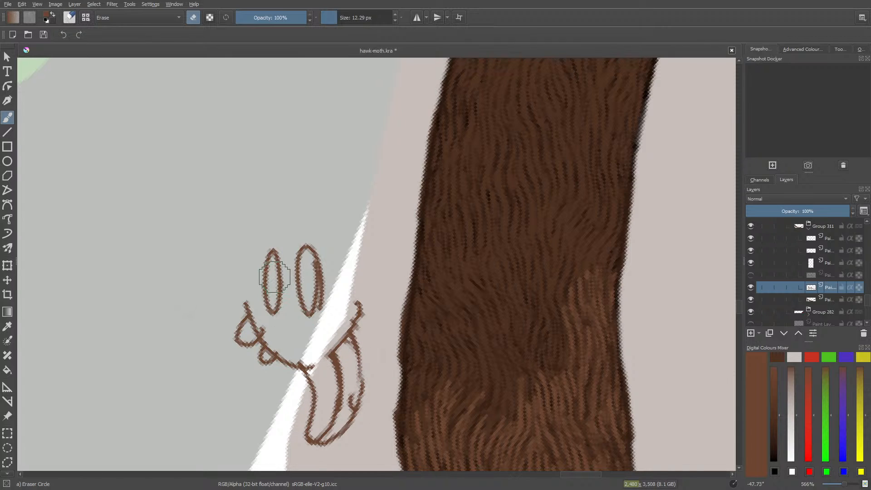
{"action": "key", "text": "e"}
{"action": "mouse_move", "coordinate": [280, 315]}
{"action": "left_mouse_down"}
{"action": "mouse_move", "coordinate": [278, 342]}
{"action": "mouse_move", "coordinate": [311, 346]}
{"action": "mouse_move", "coordinate": [299, 329]}
{"action": "mouse_move", "coordinate": [297, 338]}
{"action": "mouse_move", "coordinate": [306, 338]}
{"action": "mouse_move", "coordinate": [296, 320]}
{"action": "mouse_move", "coordinate": [328, 325]}
{"action": "mouse_move", "coordinate": [313, 339]}
{"action": "mouse_move", "coordinate": [263, 329]}
{"action": "mouse_move", "coordinate": [275, 320]}
{"action": "mouse_move", "coordinate": [261, 313]}
{"action": "mouse_move", "coordinate": [268, 337]}
{"action": "mouse_move", "coordinate": [305, 346]}
{"action": "mouse_move", "coordinate": [264, 341]}
{"action": "mouse_move", "coordinate": [271, 329]}
{"action": "mouse_move", "coordinate": [221, 284]}
{"action": "mouse_move", "coordinate": [193, 311]}
{"action": "mouse_move", "coordinate": [207, 333]}
{"action": "mouse_move", "coordinate": [274, 355]}
{"action": "mouse_move", "coordinate": [270, 365]}
{"action": "mouse_move", "coordinate": [362, 318]}
{"action": "mouse_move", "coordinate": [345, 355]}
{"action": "mouse_move", "coordinate": [292, 350]}
{"action": "left_mouse_up"}
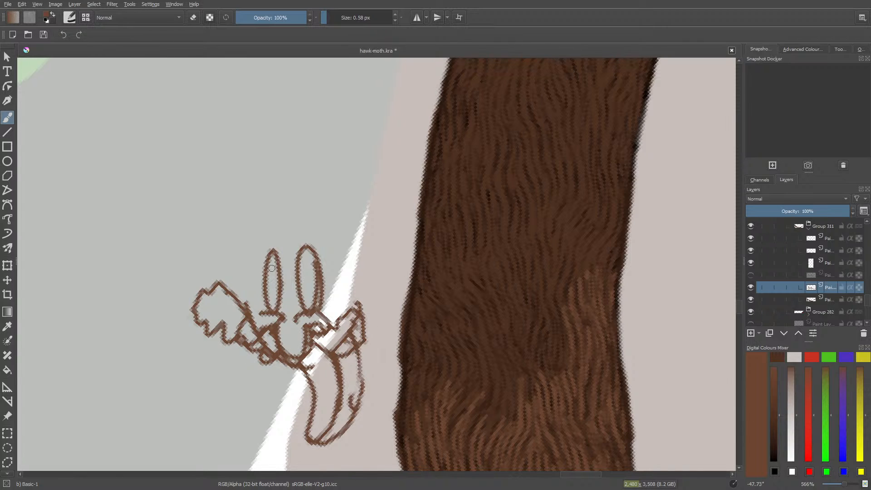
{"action": "mouse_move", "coordinate": [285, 285]}
{"action": "left_mouse_down"}
{"action": "mouse_move", "coordinate": [263, 282]}
{"action": "mouse_move", "coordinate": [248, 248]}
{"action": "mouse_move", "coordinate": [262, 291]}
{"action": "left_mouse_up"}
{"action": "left_click_drag", "start_coordinate": [247, 245], "coordinate": [234, 281]}
{"action": "mouse_move", "coordinate": [327, 278]}
{"action": "left_mouse_down"}
{"action": "mouse_move", "coordinate": [352, 284]}
{"action": "mouse_move", "coordinate": [324, 290]}
{"action": "left_mouse_up"}
{"action": "mouse_move", "coordinate": [338, 236]}
{"action": "left_mouse_down"}
{"action": "mouse_move", "coordinate": [261, 239]}
{"action": "mouse_move", "coordinate": [331, 209]}
{"action": "mouse_move", "coordinate": [343, 247]}
{"action": "left_mouse_up"}
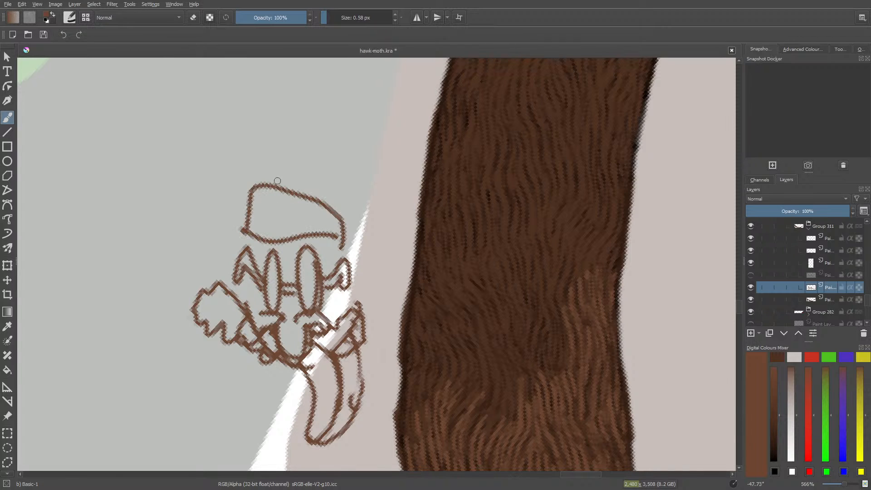
- Draw a tall brimmed hat on the doodled face, with a jagged hair fringe and sideburns, and hatch the oval eyes
{"action": "mouse_move", "coordinate": [273, 183]}
{"action": "left_mouse_down"}
{"action": "mouse_move", "coordinate": [330, 107]}
{"action": "mouse_move", "coordinate": [325, 208]}
{"action": "left_mouse_up"}
{"action": "mouse_move", "coordinate": [248, 231]}
{"action": "left_mouse_down"}
{"action": "mouse_move", "coordinate": [254, 254]}
{"action": "mouse_move", "coordinate": [277, 257]}
{"action": "mouse_move", "coordinate": [328, 243]}
{"action": "mouse_move", "coordinate": [323, 250]}
{"action": "mouse_move", "coordinate": [345, 232]}
{"action": "left_mouse_up"}
{"action": "mouse_move", "coordinate": [308, 279]}
{"action": "left_mouse_down"}
{"action": "mouse_move", "coordinate": [308, 261]}
{"action": "mouse_move", "coordinate": [310, 305]}
{"action": "left_mouse_up"}
{"action": "mouse_move", "coordinate": [275, 264]}
{"action": "left_mouse_down"}
{"action": "mouse_move", "coordinate": [254, 336]}
{"action": "mouse_move", "coordinate": [244, 279]}
{"action": "mouse_move", "coordinate": [246, 322]}
{"action": "left_mouse_up"}
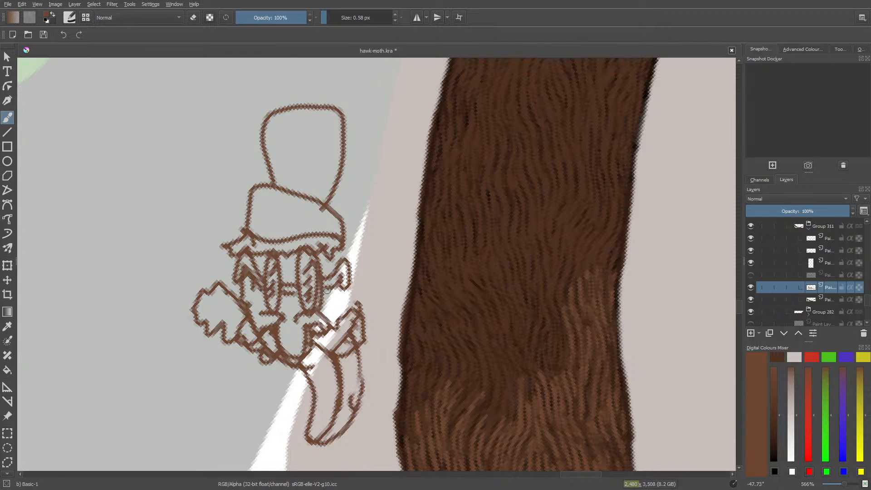
{"action": "mouse_move", "coordinate": [327, 290]}
{"action": "left_mouse_down"}
{"action": "mouse_move", "coordinate": [346, 296]}
{"action": "mouse_move", "coordinate": [324, 289]}
{"action": "left_mouse_up"}
{"action": "left_click_drag", "start_coordinate": [331, 252], "coordinate": [338, 276]}
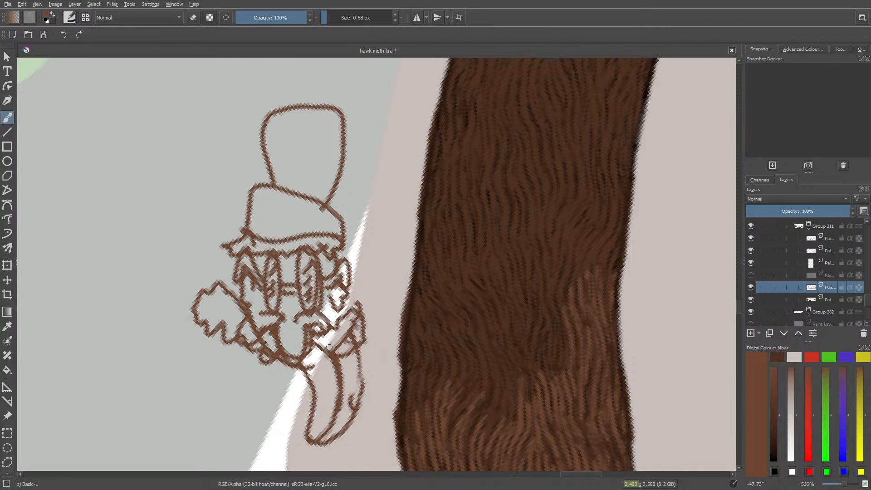
- Sketch a chin line and an angular bow-tie shape beneath the doodled face's moustache
{"action": "mouse_move", "coordinate": [227, 341]}
{"action": "left_mouse_down"}
{"action": "mouse_move", "coordinate": [245, 374]}
{"action": "mouse_move", "coordinate": [307, 371]}
{"action": "mouse_move", "coordinate": [271, 417]}
{"action": "mouse_move", "coordinate": [301, 390]}
{"action": "mouse_move", "coordinate": [267, 381]}
{"action": "mouse_move", "coordinate": [275, 369]}
{"action": "mouse_move", "coordinate": [297, 374]}
{"action": "mouse_move", "coordinate": [221, 367]}
{"action": "mouse_move", "coordinate": [249, 410]}
{"action": "mouse_move", "coordinate": [300, 387]}
{"action": "mouse_move", "coordinate": [310, 411]}
{"action": "left_mouse_up"}
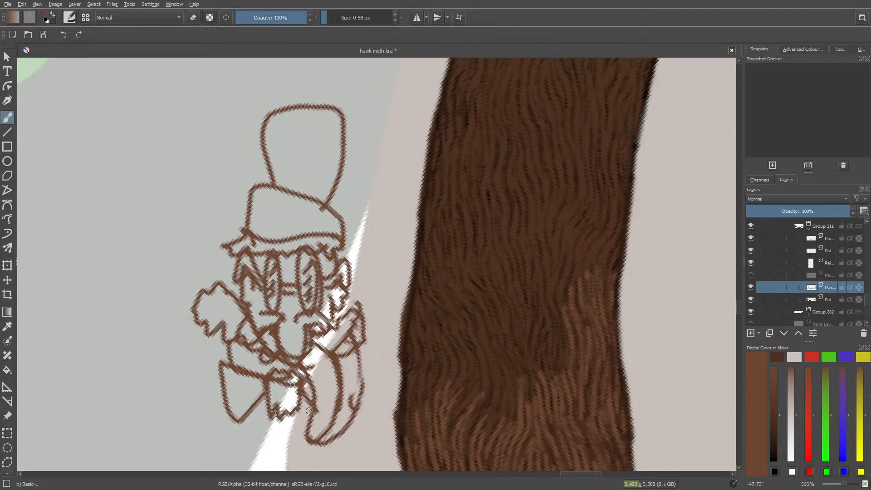
{"action": "key", "text": "e"}
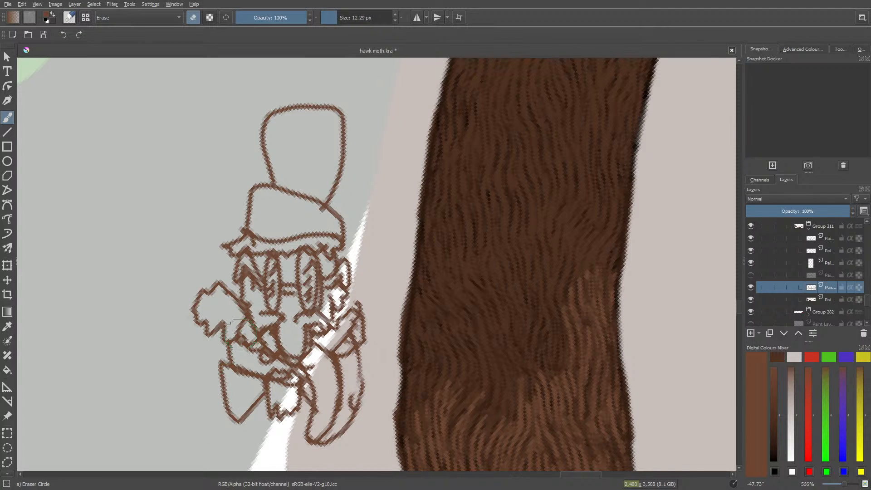
{"action": "key", "text": "e"}
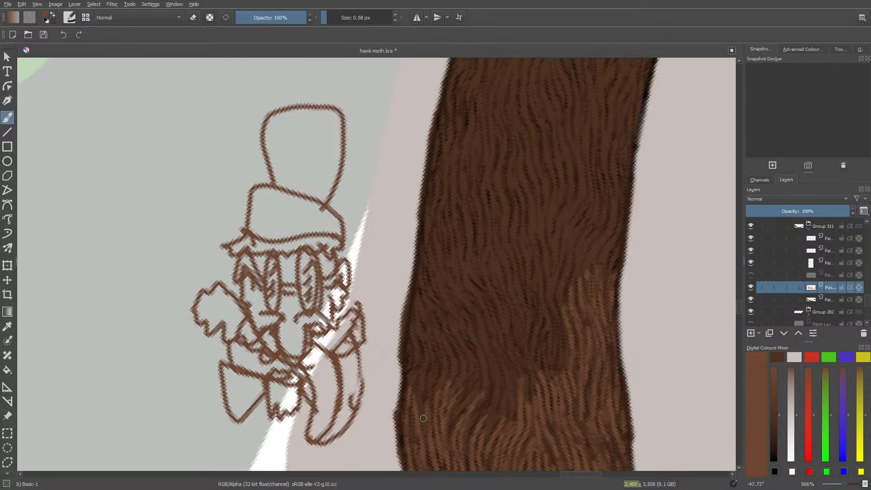
- Paint lighter-brown grain strokes up the root's lower part along the edge facing the doodle, curving in toward the middle
{"action": "mouse_move", "coordinate": [426, 358]}
{"action": "left_mouse_down"}
{"action": "mouse_move", "coordinate": [414, 342]}
{"action": "mouse_move", "coordinate": [409, 374]}
{"action": "mouse_move", "coordinate": [430, 393]}
{"action": "mouse_move", "coordinate": [429, 339]}
{"action": "mouse_move", "coordinate": [418, 327]}
{"action": "mouse_move", "coordinate": [417, 339]}
{"action": "mouse_move", "coordinate": [419, 307]}
{"action": "left_mouse_up"}
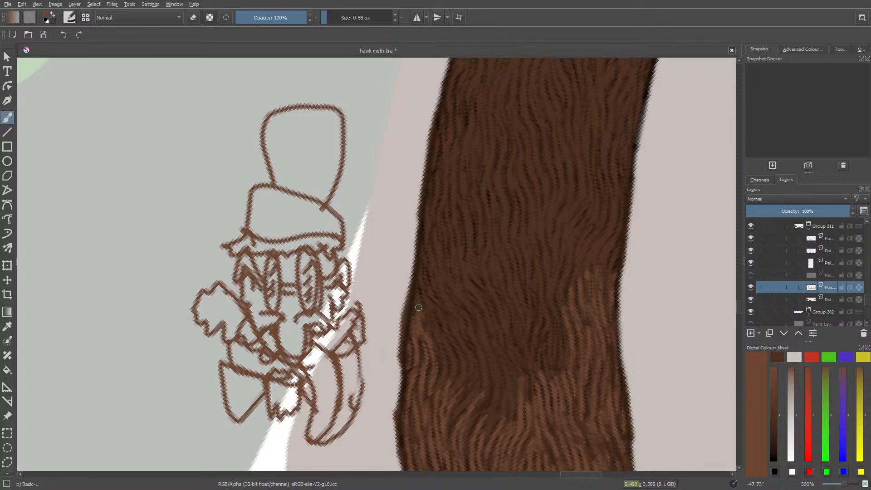
{"action": "mouse_move", "coordinate": [444, 385]}
{"action": "left_mouse_down"}
{"action": "mouse_move", "coordinate": [431, 312]}
{"action": "mouse_move", "coordinate": [452, 350]}
{"action": "mouse_move", "coordinate": [457, 404]}
{"action": "mouse_move", "coordinate": [474, 363]}
{"action": "mouse_move", "coordinate": [463, 411]}
{"action": "mouse_move", "coordinate": [476, 368]}
{"action": "mouse_move", "coordinate": [438, 300]}
{"action": "mouse_move", "coordinate": [428, 268]}
{"action": "mouse_move", "coordinate": [454, 309]}
{"action": "mouse_move", "coordinate": [431, 254]}
{"action": "mouse_move", "coordinate": [417, 312]}
{"action": "mouse_move", "coordinate": [426, 232]}
{"action": "mouse_move", "coordinate": [447, 223]}
{"action": "mouse_move", "coordinate": [442, 267]}
{"action": "mouse_move", "coordinate": [495, 370]}
{"action": "mouse_move", "coordinate": [481, 421]}
{"action": "mouse_move", "coordinate": [471, 323]}
{"action": "left_mouse_up"}
{"action": "left_click_drag", "start_coordinate": [501, 403], "coordinate": [507, 382]}
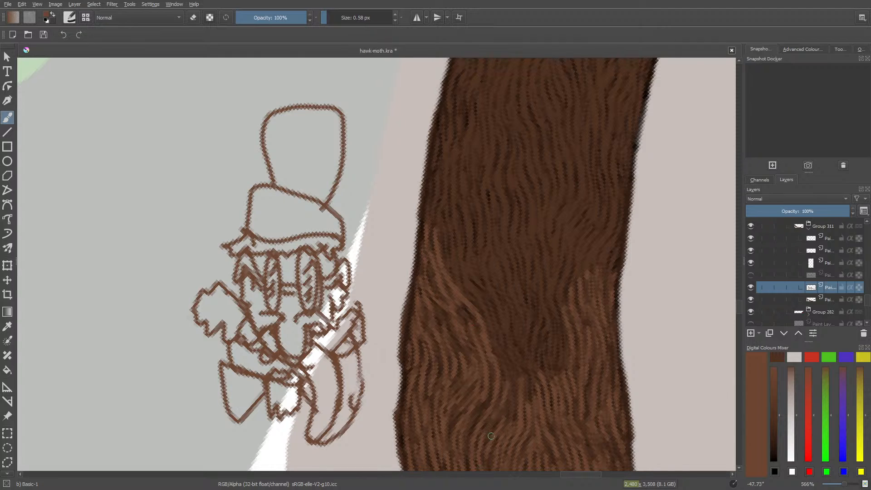
{"action": "left_click_drag", "start_coordinate": [489, 433], "coordinate": [510, 384]}
{"action": "mouse_move", "coordinate": [507, 422]}
{"action": "left_mouse_down"}
{"action": "mouse_move", "coordinate": [515, 368]}
{"action": "mouse_move", "coordinate": [499, 348]}
{"action": "left_mouse_up"}
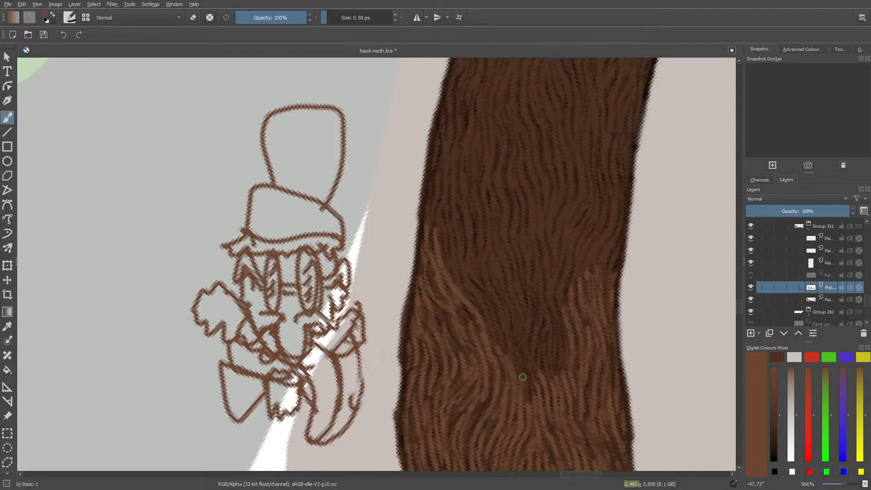
- Extend the lighter wavy strokes upward between the inner edge and the dark gap in the root's middle
{"action": "mouse_move", "coordinate": [522, 376]}
{"action": "left_mouse_down"}
{"action": "mouse_move", "coordinate": [502, 343]}
{"action": "mouse_move", "coordinate": [501, 313]}
{"action": "mouse_move", "coordinate": [476, 287]}
{"action": "left_mouse_up"}
{"action": "mouse_move", "coordinate": [493, 323]}
{"action": "left_mouse_down"}
{"action": "mouse_move", "coordinate": [461, 275]}
{"action": "mouse_move", "coordinate": [469, 246]}
{"action": "mouse_move", "coordinate": [463, 209]}
{"action": "left_mouse_up"}
{"action": "mouse_move", "coordinate": [462, 263]}
{"action": "left_mouse_down"}
{"action": "mouse_move", "coordinate": [456, 213]}
{"action": "mouse_move", "coordinate": [454, 276]}
{"action": "mouse_move", "coordinate": [489, 276]}
{"action": "mouse_move", "coordinate": [477, 216]}
{"action": "left_mouse_up"}
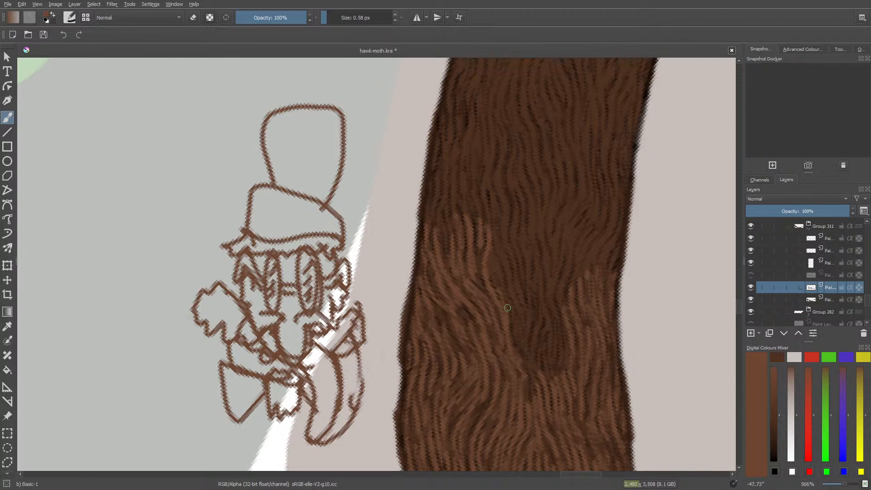
{"action": "left_click_drag", "start_coordinate": [494, 258], "coordinate": [520, 347]}
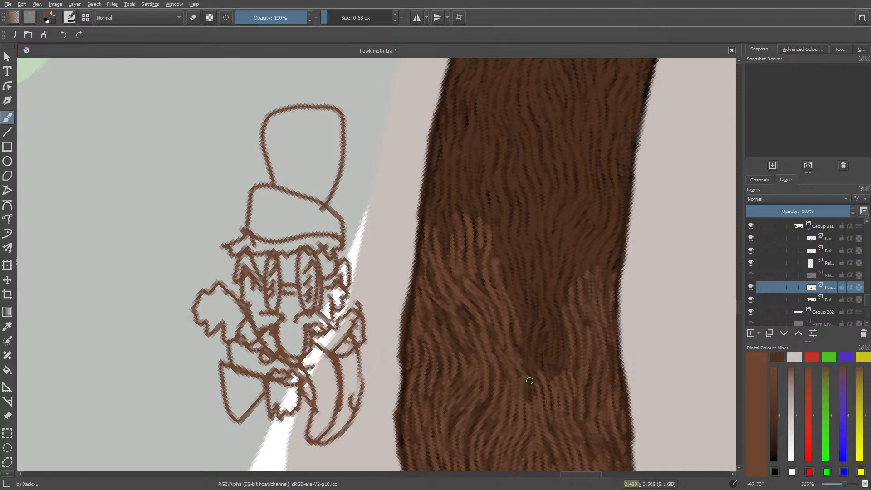
- Fill the dark gap in the root's middle with upward lighter-brown strokes joining both painted sides
{"action": "left_click_drag", "start_coordinate": [530, 381], "coordinate": [537, 306]}
{"action": "mouse_move", "coordinate": [522, 345]}
{"action": "left_mouse_down"}
{"action": "mouse_move", "coordinate": [528, 306]}
{"action": "mouse_move", "coordinate": [514, 289]}
{"action": "left_mouse_up"}
{"action": "mouse_move", "coordinate": [524, 337]}
{"action": "left_mouse_down"}
{"action": "mouse_move", "coordinate": [508, 267]}
{"action": "mouse_move", "coordinate": [535, 297]}
{"action": "left_mouse_up"}
{"action": "mouse_move", "coordinate": [549, 376]}
{"action": "left_mouse_down"}
{"action": "mouse_move", "coordinate": [543, 345]}
{"action": "mouse_move", "coordinate": [557, 323]}
{"action": "mouse_move", "coordinate": [564, 334]}
{"action": "mouse_move", "coordinate": [541, 232]}
{"action": "mouse_move", "coordinate": [560, 265]}
{"action": "mouse_move", "coordinate": [557, 290]}
{"action": "left_mouse_up"}
{"action": "left_click_drag", "start_coordinate": [570, 255], "coordinate": [560, 310]}
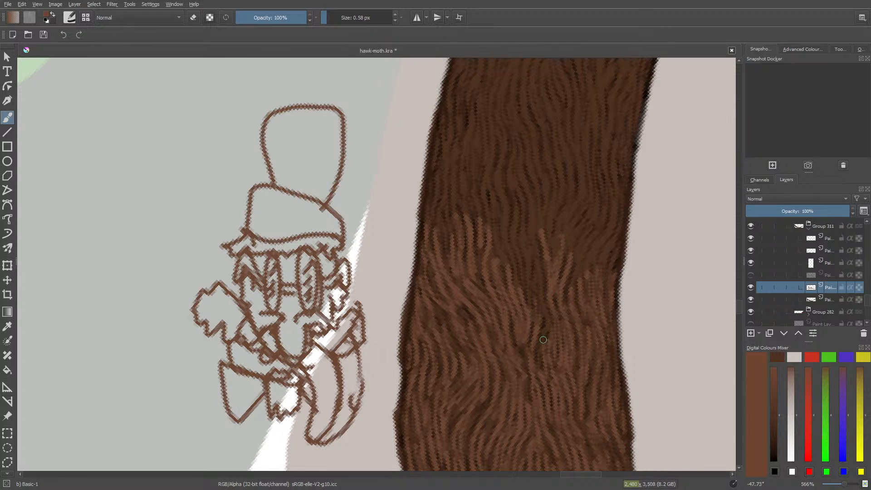
- Add fine lighter strokes above the filled gap, blending the centre into the grain near the inner edge
{"action": "left_click_drag", "start_coordinate": [543, 340], "coordinate": [527, 246]}
{"action": "mouse_move", "coordinate": [533, 309]}
{"action": "left_mouse_down"}
{"action": "mouse_move", "coordinate": [526, 252]}
{"action": "mouse_move", "coordinate": [511, 232]}
{"action": "left_mouse_up"}
{"action": "left_click_drag", "start_coordinate": [522, 291], "coordinate": [509, 242]}
{"action": "left_click_drag", "start_coordinate": [520, 285], "coordinate": [503, 203]}
{"action": "left_click_drag", "start_coordinate": [517, 247], "coordinate": [514, 225]}
{"action": "left_click_drag", "start_coordinate": [509, 280], "coordinate": [498, 217]}
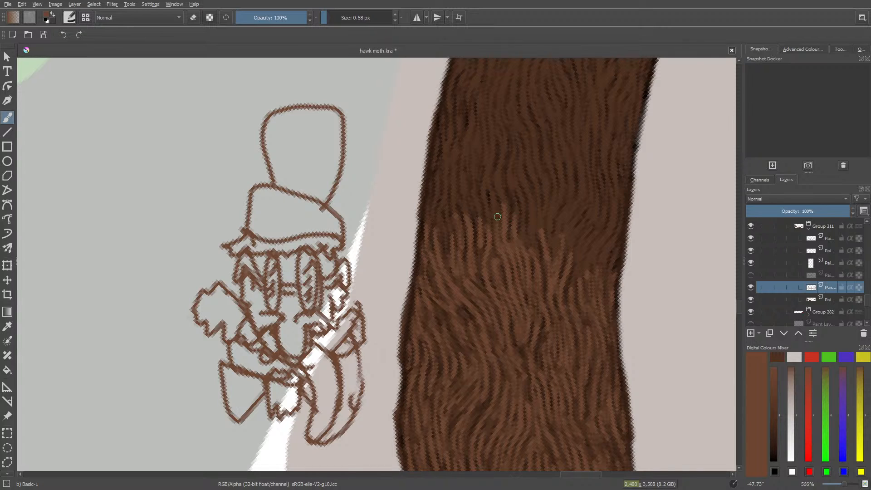
- Continue the lighter grain higher up the root's centre and curve strokes out to its outer ink line
{"action": "scroll", "coordinate": [740, 309], "scroll_direction": "up", "scroll_amount": 3}
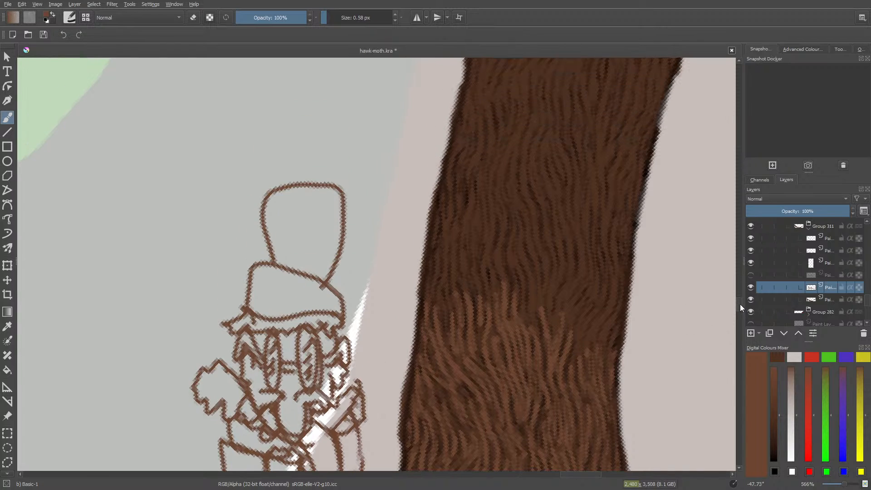
{"action": "left_click_drag", "start_coordinate": [536, 330], "coordinate": [529, 271]}
{"action": "left_click_drag", "start_coordinate": [548, 325], "coordinate": [539, 249]}
{"action": "mouse_move", "coordinate": [534, 291]}
{"action": "left_mouse_down"}
{"action": "mouse_move", "coordinate": [528, 212]}
{"action": "mouse_move", "coordinate": [543, 248]}
{"action": "mouse_move", "coordinate": [548, 313]}
{"action": "mouse_move", "coordinate": [563, 231]}
{"action": "mouse_move", "coordinate": [557, 218]}
{"action": "left_mouse_up"}
{"action": "mouse_move", "coordinate": [573, 248]}
{"action": "left_mouse_down"}
{"action": "mouse_move", "coordinate": [571, 279]}
{"action": "mouse_move", "coordinate": [558, 300]}
{"action": "left_mouse_up"}
{"action": "mouse_move", "coordinate": [556, 339]}
{"action": "left_mouse_down"}
{"action": "mouse_move", "coordinate": [577, 278]}
{"action": "mouse_move", "coordinate": [579, 229]}
{"action": "left_mouse_up"}
{"action": "left_click_drag", "start_coordinate": [587, 283], "coordinate": [571, 326]}
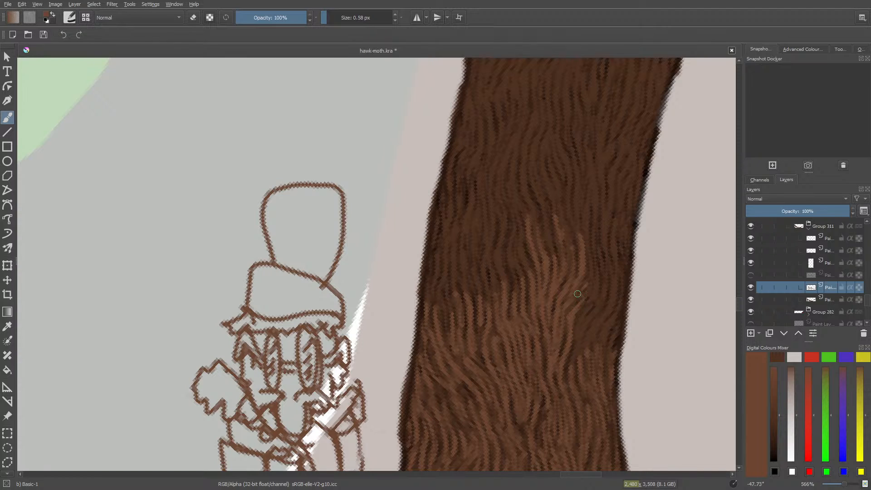
{"action": "left_click_drag", "start_coordinate": [576, 359], "coordinate": [579, 335]}
{"action": "mouse_move", "coordinate": [600, 296]}
{"action": "left_mouse_down"}
{"action": "mouse_move", "coordinate": [585, 366]}
{"action": "mouse_move", "coordinate": [599, 356]}
{"action": "mouse_move", "coordinate": [606, 330]}
{"action": "mouse_move", "coordinate": [612, 340]}
{"action": "mouse_move", "coordinate": [620, 317]}
{"action": "left_mouse_up"}
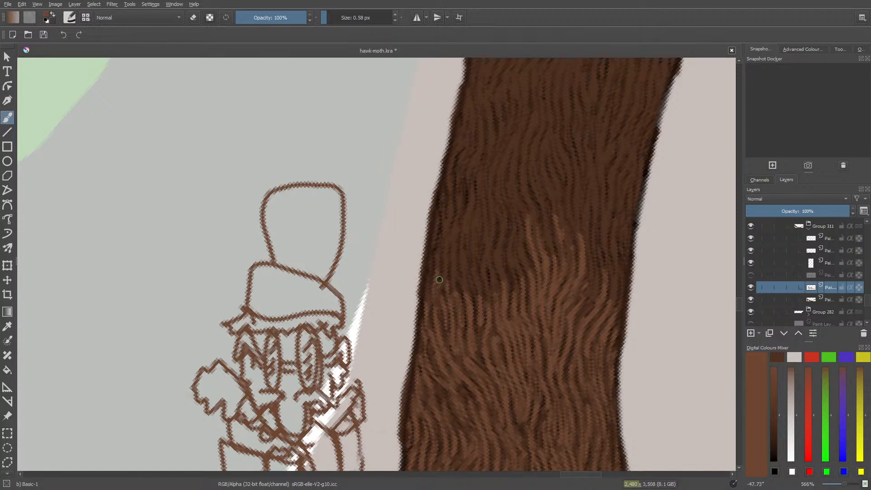
- Paint long lighter-brown strokes farther up the root's inner edge, level with the doodled hat
{"action": "left_click_drag", "start_coordinate": [440, 280], "coordinate": [439, 257]}
{"action": "left_click_drag", "start_coordinate": [426, 298], "coordinate": [435, 234]}
{"action": "mouse_move", "coordinate": [439, 267]}
{"action": "left_mouse_down"}
{"action": "mouse_move", "coordinate": [440, 205]}
{"action": "mouse_move", "coordinate": [441, 235]}
{"action": "mouse_move", "coordinate": [453, 199]}
{"action": "mouse_move", "coordinate": [453, 244]}
{"action": "left_mouse_up"}
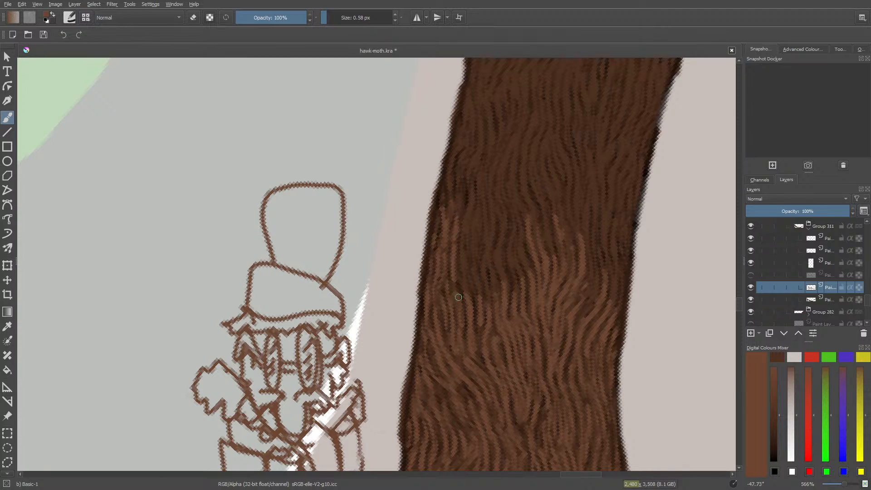
{"action": "mouse_move", "coordinate": [467, 295]}
{"action": "left_mouse_down"}
{"action": "mouse_move", "coordinate": [461, 251]}
{"action": "mouse_move", "coordinate": [462, 284]}
{"action": "mouse_move", "coordinate": [474, 195]}
{"action": "left_mouse_up"}
{"action": "left_click_drag", "start_coordinate": [464, 239], "coordinate": [473, 163]}
{"action": "mouse_move", "coordinate": [459, 209]}
{"action": "left_mouse_down"}
{"action": "mouse_move", "coordinate": [449, 170]}
{"action": "mouse_move", "coordinate": [445, 220]}
{"action": "left_mouse_up"}
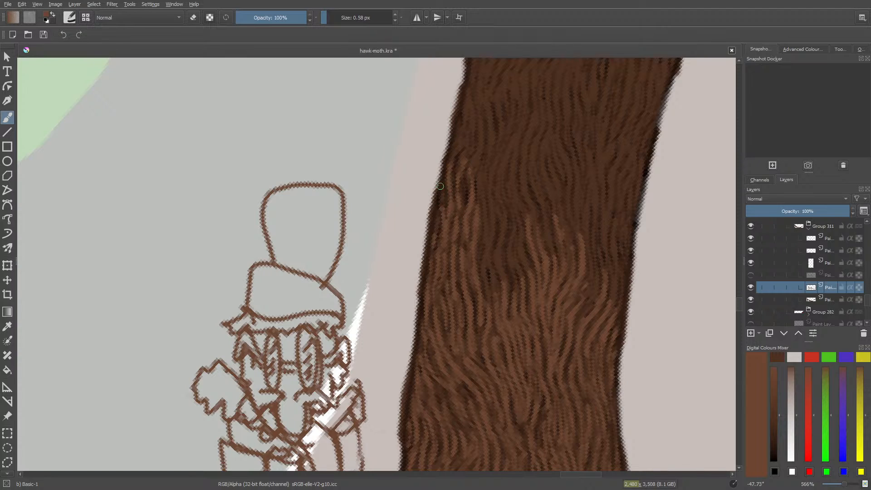
{"action": "left_click_drag", "start_coordinate": [441, 186], "coordinate": [438, 207]}
- Cover the root's middle above the finished grain with long wavy lighter strokes as high as the inner edge's grain
{"action": "mouse_move", "coordinate": [488, 302]}
{"action": "left_mouse_down"}
{"action": "mouse_move", "coordinate": [492, 235]}
{"action": "mouse_move", "coordinate": [498, 301]}
{"action": "mouse_move", "coordinate": [484, 159]}
{"action": "left_mouse_up"}
{"action": "left_click_drag", "start_coordinate": [482, 168], "coordinate": [482, 257]}
{"action": "mouse_move", "coordinate": [503, 302]}
{"action": "left_mouse_down"}
{"action": "mouse_move", "coordinate": [501, 262]}
{"action": "mouse_move", "coordinate": [504, 157]}
{"action": "mouse_move", "coordinate": [515, 166]}
{"action": "mouse_move", "coordinate": [511, 271]}
{"action": "mouse_move", "coordinate": [524, 295]}
{"action": "mouse_move", "coordinate": [518, 259]}
{"action": "mouse_move", "coordinate": [533, 279]}
{"action": "mouse_move", "coordinate": [525, 197]}
{"action": "left_mouse_up"}
{"action": "mouse_move", "coordinate": [542, 254]}
{"action": "left_mouse_down"}
{"action": "mouse_move", "coordinate": [523, 189]}
{"action": "mouse_move", "coordinate": [524, 153]}
{"action": "mouse_move", "coordinate": [561, 261]}
{"action": "mouse_move", "coordinate": [543, 140]}
{"action": "left_mouse_up"}
{"action": "left_click_drag", "start_coordinate": [562, 205], "coordinate": [553, 141]}
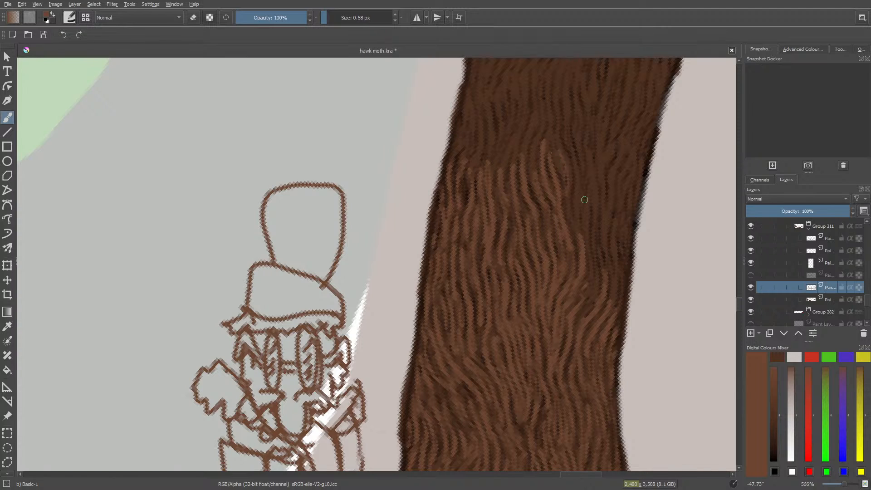
- Fill the remaining dark area between the root's centre and outer ink line with lighter wavy strokes
{"action": "left_click_drag", "start_coordinate": [572, 186], "coordinate": [583, 251]}
{"action": "left_click_drag", "start_coordinate": [585, 302], "coordinate": [588, 182]}
{"action": "mouse_move", "coordinate": [579, 227]}
{"action": "left_mouse_down"}
{"action": "mouse_move", "coordinate": [569, 128]}
{"action": "mouse_move", "coordinate": [591, 195]}
{"action": "mouse_move", "coordinate": [600, 185]}
{"action": "mouse_move", "coordinate": [590, 311]}
{"action": "mouse_move", "coordinate": [608, 309]}
{"action": "mouse_move", "coordinate": [609, 186]}
{"action": "left_mouse_up"}
{"action": "mouse_move", "coordinate": [621, 277]}
{"action": "left_mouse_down"}
{"action": "mouse_move", "coordinate": [621, 211]}
{"action": "mouse_move", "coordinate": [626, 266]}
{"action": "left_mouse_up"}
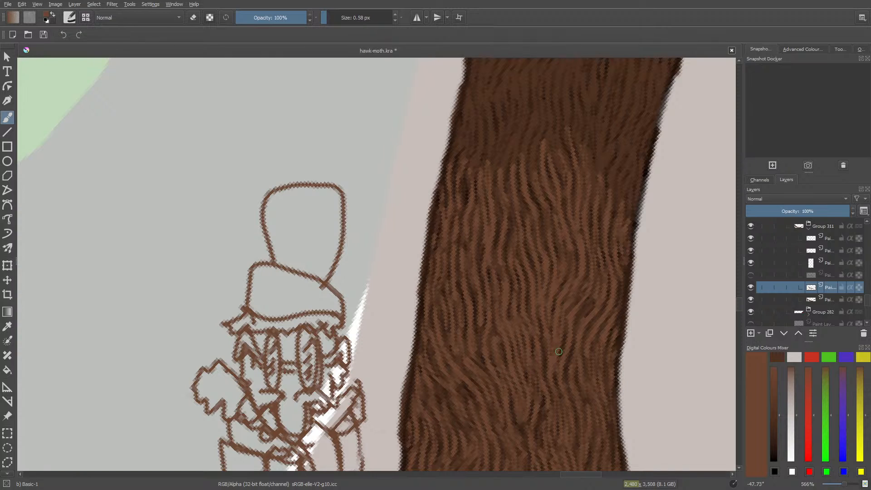
- Carry the lighter bark strokes up the root's inner edge above the doodle, slanting a few toward the centre
{"action": "left_click_drag", "start_coordinate": [741, 303], "coordinate": [740, 297]}
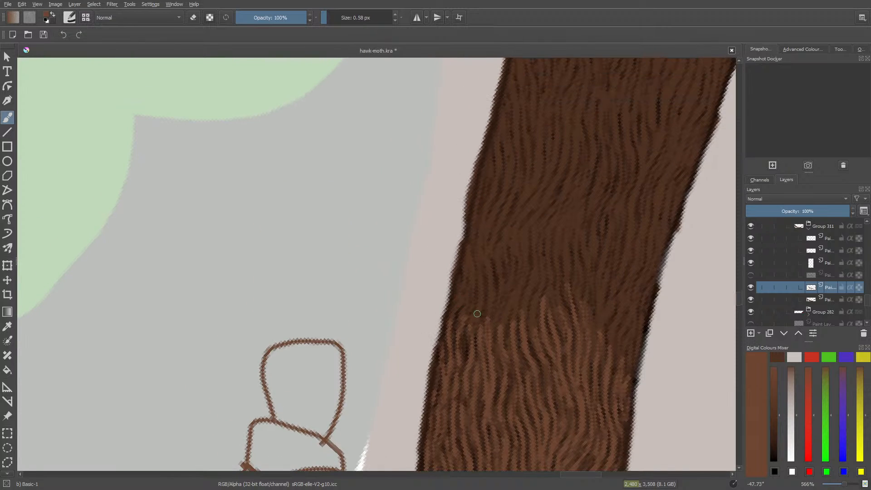
{"action": "mouse_move", "coordinate": [477, 314]}
{"action": "left_mouse_down"}
{"action": "mouse_move", "coordinate": [474, 254]}
{"action": "mouse_move", "coordinate": [475, 295]}
{"action": "mouse_move", "coordinate": [462, 288]}
{"action": "mouse_move", "coordinate": [454, 318]}
{"action": "mouse_move", "coordinate": [475, 225]}
{"action": "mouse_move", "coordinate": [492, 316]}
{"action": "mouse_move", "coordinate": [502, 288]}
{"action": "mouse_move", "coordinate": [494, 245]}
{"action": "left_mouse_up"}
{"action": "mouse_move", "coordinate": [499, 252]}
{"action": "left_mouse_down"}
{"action": "mouse_move", "coordinate": [499, 216]}
{"action": "mouse_move", "coordinate": [497, 251]}
{"action": "mouse_move", "coordinate": [500, 224]}
{"action": "mouse_move", "coordinate": [507, 263]}
{"action": "mouse_move", "coordinate": [511, 222]}
{"action": "mouse_move", "coordinate": [510, 229]}
{"action": "mouse_move", "coordinate": [534, 192]}
{"action": "left_mouse_up"}
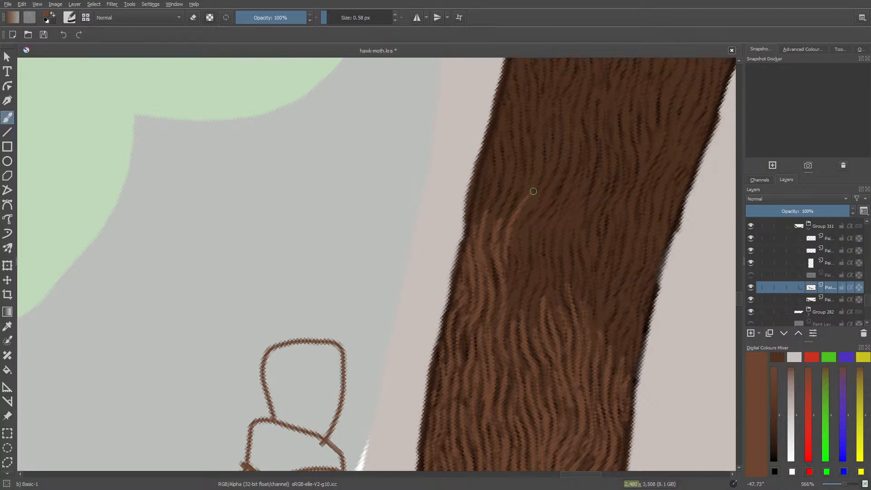
{"action": "left_click_drag", "start_coordinate": [513, 227], "coordinate": [543, 181]}
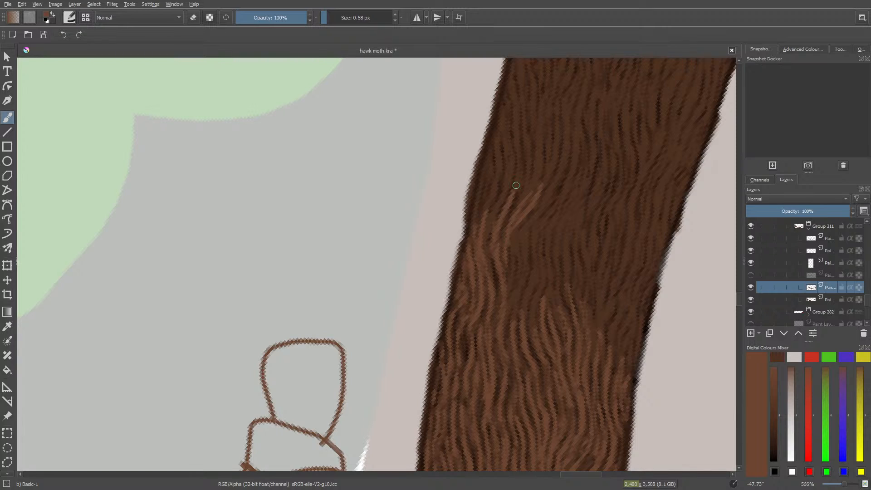
{"action": "mouse_move", "coordinate": [506, 146]}
{"action": "left_mouse_down"}
{"action": "mouse_move", "coordinate": [505, 192]}
{"action": "mouse_move", "coordinate": [504, 185]}
{"action": "mouse_move", "coordinate": [485, 237]}
{"action": "mouse_move", "coordinate": [493, 153]}
{"action": "left_mouse_up"}
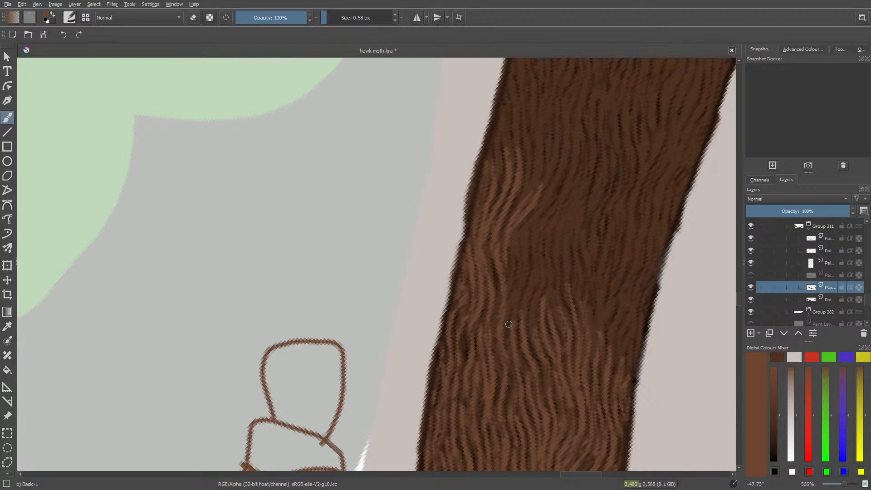
- Fill the centre of the root's upper section with wavy lighter-brown strokes beside the new inner-edge grain
{"action": "mouse_move", "coordinate": [511, 323]}
{"action": "left_mouse_down"}
{"action": "mouse_move", "coordinate": [527, 228]}
{"action": "mouse_move", "coordinate": [519, 233]}
{"action": "mouse_move", "coordinate": [513, 261]}
{"action": "mouse_move", "coordinate": [526, 315]}
{"action": "mouse_move", "coordinate": [540, 262]}
{"action": "mouse_move", "coordinate": [541, 212]}
{"action": "left_mouse_up"}
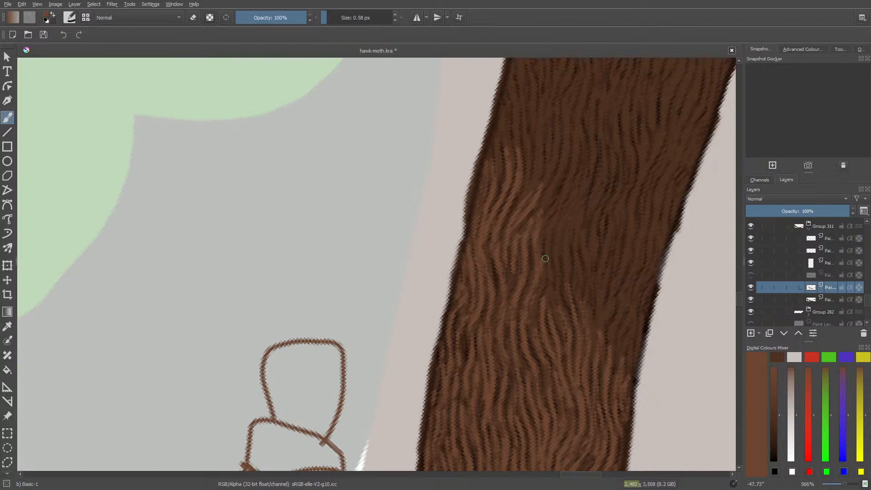
{"action": "left_click_drag", "start_coordinate": [546, 248], "coordinate": [535, 337]}
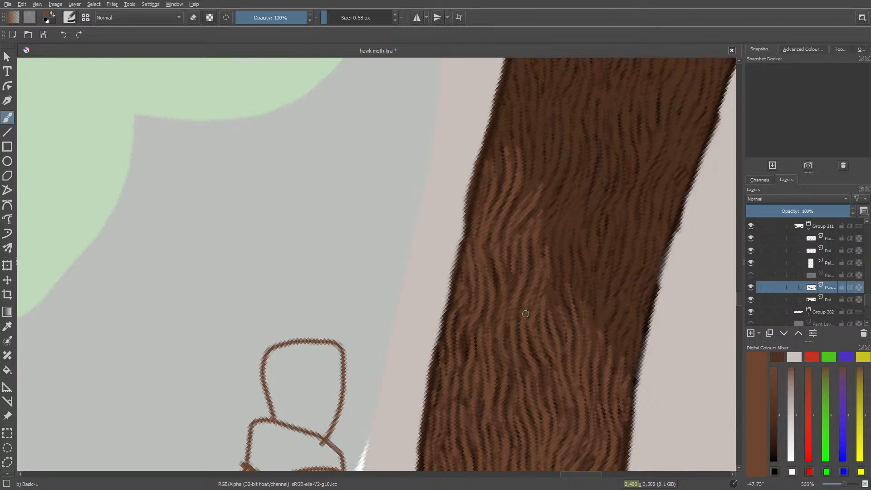
{"action": "mouse_move", "coordinate": [556, 308]}
{"action": "left_mouse_down"}
{"action": "mouse_move", "coordinate": [562, 246]}
{"action": "mouse_move", "coordinate": [562, 308]}
{"action": "mouse_move", "coordinate": [585, 322]}
{"action": "mouse_move", "coordinate": [577, 247]}
{"action": "mouse_move", "coordinate": [589, 271]}
{"action": "mouse_move", "coordinate": [589, 351]}
{"action": "mouse_move", "coordinate": [598, 349]}
{"action": "mouse_move", "coordinate": [610, 258]}
{"action": "mouse_move", "coordinate": [602, 236]}
{"action": "mouse_move", "coordinate": [598, 311]}
{"action": "mouse_move", "coordinate": [583, 221]}
{"action": "mouse_move", "coordinate": [584, 213]}
{"action": "mouse_move", "coordinate": [591, 227]}
{"action": "mouse_move", "coordinate": [613, 169]}
{"action": "mouse_move", "coordinate": [599, 202]}
{"action": "mouse_move", "coordinate": [611, 172]}
{"action": "mouse_move", "coordinate": [602, 196]}
{"action": "mouse_move", "coordinate": [601, 159]}
{"action": "mouse_move", "coordinate": [583, 221]}
{"action": "mouse_move", "coordinate": [578, 193]}
{"action": "mouse_move", "coordinate": [592, 176]}
{"action": "mouse_move", "coordinate": [567, 234]}
{"action": "mouse_move", "coordinate": [577, 176]}
{"action": "mouse_move", "coordinate": [561, 261]}
{"action": "mouse_move", "coordinate": [559, 217]}
{"action": "mouse_move", "coordinate": [553, 254]}
{"action": "mouse_move", "coordinate": [557, 208]}
{"action": "mouse_move", "coordinate": [542, 264]}
{"action": "mouse_move", "coordinate": [545, 227]}
{"action": "mouse_move", "coordinate": [562, 195]}
{"action": "left_mouse_up"}
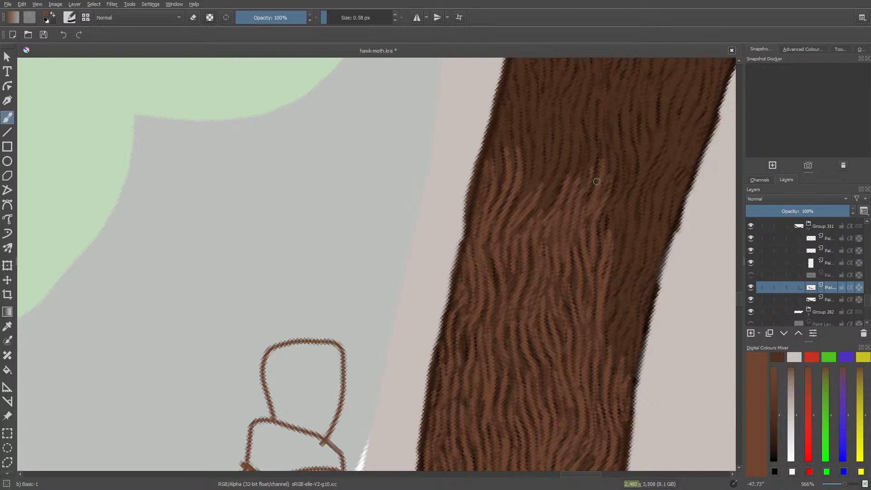
- Paint lighter strokes along the upper section's outer edge and extend a tuft of them higher up the outer half
{"action": "mouse_move", "coordinate": [608, 322]}
{"action": "left_mouse_down"}
{"action": "mouse_move", "coordinate": [634, 216]}
{"action": "mouse_move", "coordinate": [642, 227]}
{"action": "mouse_move", "coordinate": [632, 280]}
{"action": "mouse_move", "coordinate": [608, 349]}
{"action": "mouse_move", "coordinate": [635, 290]}
{"action": "left_mouse_up"}
{"action": "mouse_move", "coordinate": [636, 323]}
{"action": "left_mouse_down"}
{"action": "mouse_move", "coordinate": [631, 381]}
{"action": "mouse_move", "coordinate": [646, 283]}
{"action": "mouse_move", "coordinate": [666, 237]}
{"action": "mouse_move", "coordinate": [656, 223]}
{"action": "mouse_move", "coordinate": [640, 300]}
{"action": "left_mouse_up"}
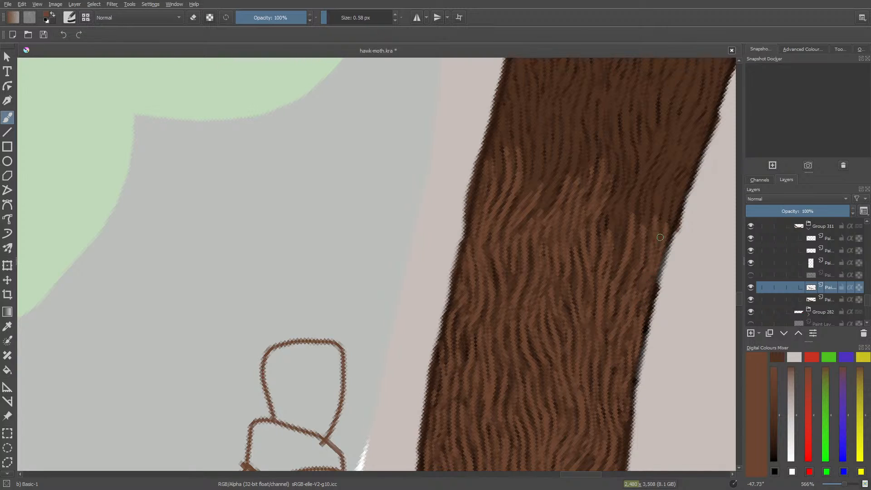
{"action": "left_click_drag", "start_coordinate": [660, 243], "coordinate": [659, 193]}
{"action": "scroll", "coordinate": [739, 297], "scroll_direction": "up", "scroll_amount": 3}
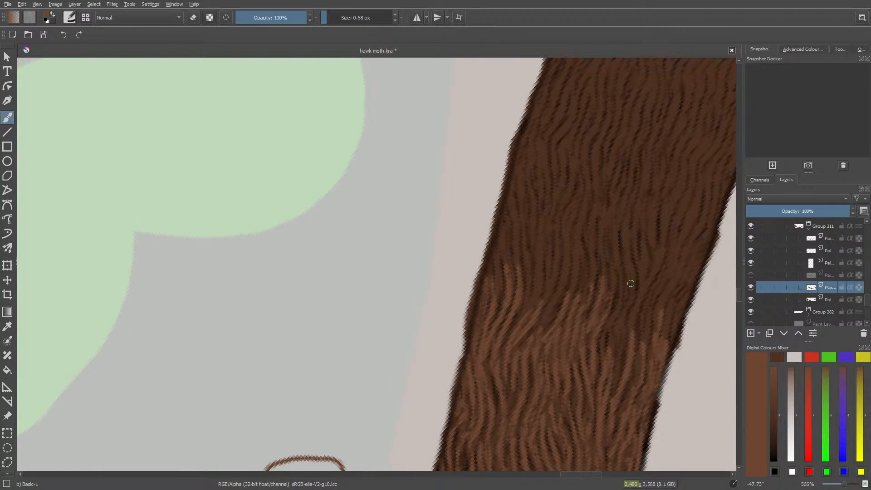
{"action": "mouse_move", "coordinate": [631, 283]}
{"action": "left_mouse_down"}
{"action": "mouse_move", "coordinate": [624, 356]}
{"action": "mouse_move", "coordinate": [610, 360]}
{"action": "mouse_move", "coordinate": [617, 288]}
{"action": "mouse_move", "coordinate": [605, 338]}
{"action": "mouse_move", "coordinate": [623, 265]}
{"action": "mouse_move", "coordinate": [615, 239]}
{"action": "mouse_move", "coordinate": [627, 229]}
{"action": "mouse_move", "coordinate": [634, 275]}
{"action": "mouse_move", "coordinate": [641, 243]}
{"action": "mouse_move", "coordinate": [638, 342]}
{"action": "mouse_move", "coordinate": [647, 342]}
{"action": "mouse_move", "coordinate": [652, 297]}
{"action": "mouse_move", "coordinate": [670, 261]}
{"action": "mouse_move", "coordinate": [656, 266]}
{"action": "mouse_move", "coordinate": [669, 199]}
{"action": "mouse_move", "coordinate": [666, 224]}
{"action": "mouse_move", "coordinate": [681, 180]}
{"action": "mouse_move", "coordinate": [663, 196]}
{"action": "mouse_move", "coordinate": [650, 252]}
{"action": "mouse_move", "coordinate": [632, 221]}
{"action": "mouse_move", "coordinate": [639, 236]}
{"action": "mouse_move", "coordinate": [648, 176]}
{"action": "left_mouse_up"}
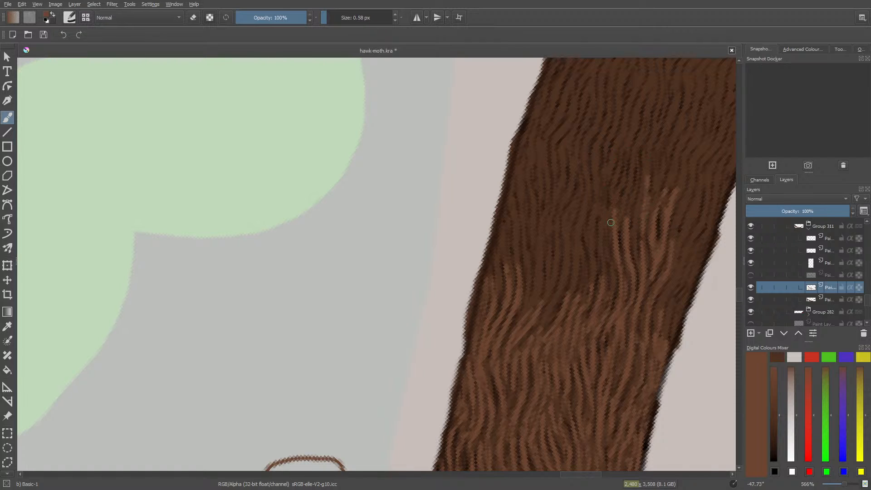
- Add long lighter strokes higher along the root's inner edge, beside the green shape, and work them toward the middle
{"action": "mouse_move", "coordinate": [520, 180]}
{"action": "left_mouse_down"}
{"action": "mouse_move", "coordinate": [523, 310]}
{"action": "mouse_move", "coordinate": [538, 273]}
{"action": "mouse_move", "coordinate": [530, 183]}
{"action": "left_mouse_up"}
{"action": "mouse_move", "coordinate": [545, 256]}
{"action": "left_mouse_down"}
{"action": "mouse_move", "coordinate": [542, 145]}
{"action": "mouse_move", "coordinate": [536, 204]}
{"action": "left_mouse_up"}
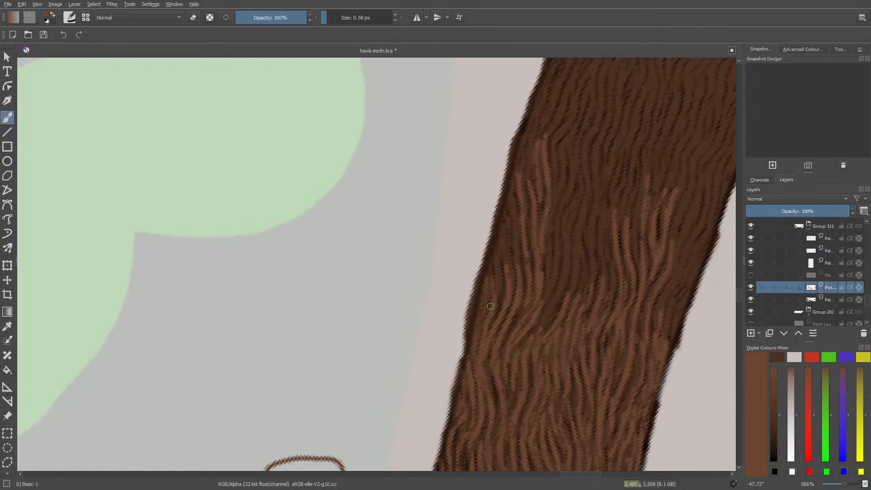
{"action": "mouse_move", "coordinate": [511, 212]}
{"action": "left_mouse_down"}
{"action": "mouse_move", "coordinate": [517, 254]}
{"action": "mouse_move", "coordinate": [504, 234]}
{"action": "mouse_move", "coordinate": [506, 272]}
{"action": "mouse_move", "coordinate": [493, 316]}
{"action": "left_mouse_up"}
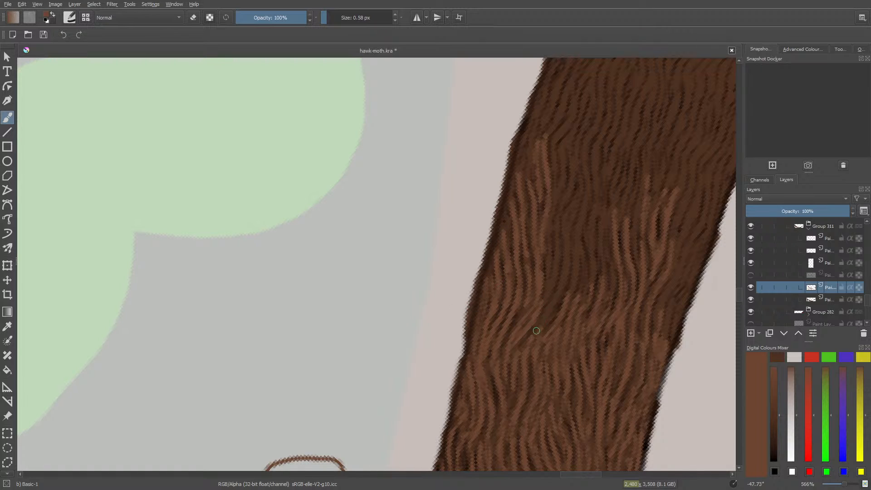
{"action": "mouse_move", "coordinate": [537, 331]}
{"action": "left_mouse_down"}
{"action": "mouse_move", "coordinate": [563, 285]}
{"action": "mouse_move", "coordinate": [580, 178]}
{"action": "mouse_move", "coordinate": [545, 299]}
{"action": "mouse_move", "coordinate": [550, 233]}
{"action": "left_mouse_up"}
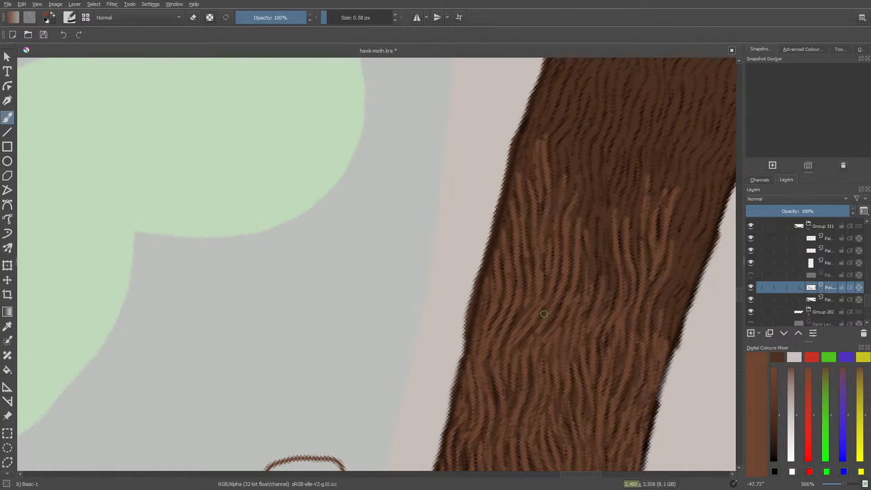
- Extend the wavy lighter-brown bark strokes up the middle of the root and toward its inner half
{"action": "mouse_move", "coordinate": [604, 294]}
{"action": "left_mouse_down"}
{"action": "mouse_move", "coordinate": [606, 269]}
{"action": "mouse_move", "coordinate": [612, 296]}
{"action": "mouse_move", "coordinate": [607, 204]}
{"action": "left_mouse_up"}
{"action": "mouse_move", "coordinate": [589, 279]}
{"action": "left_mouse_down"}
{"action": "mouse_move", "coordinate": [601, 179]}
{"action": "mouse_move", "coordinate": [598, 204]}
{"action": "mouse_move", "coordinate": [593, 163]}
{"action": "left_mouse_up"}
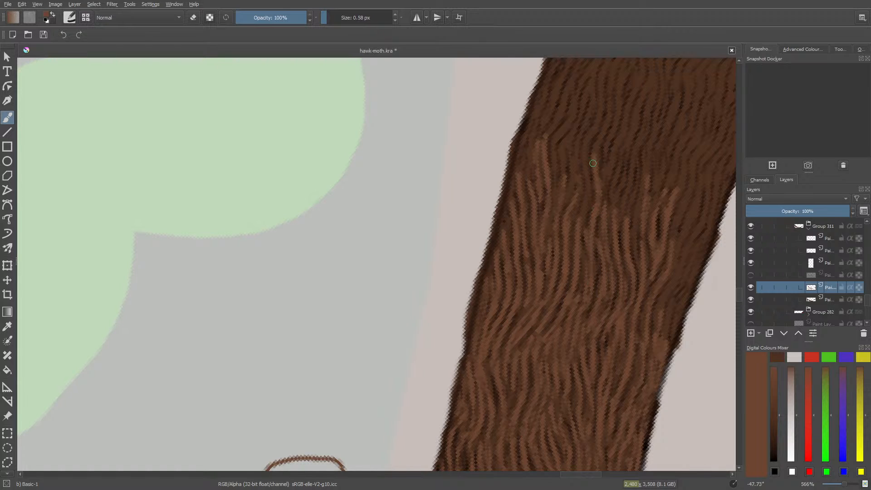
{"action": "left_click_drag", "start_coordinate": [590, 195], "coordinate": [588, 154]}
{"action": "mouse_move", "coordinate": [587, 220]}
{"action": "left_mouse_down"}
{"action": "mouse_move", "coordinate": [584, 107]}
{"action": "mouse_move", "coordinate": [562, 151]}
{"action": "left_mouse_up"}
{"action": "mouse_move", "coordinate": [579, 98]}
{"action": "left_mouse_down"}
{"action": "mouse_move", "coordinate": [557, 145]}
{"action": "mouse_move", "coordinate": [557, 195]}
{"action": "left_mouse_up"}
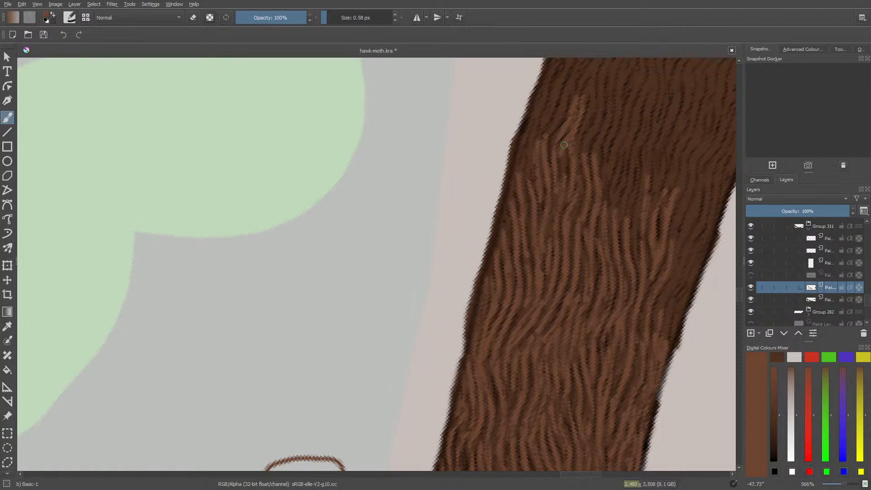
- Fill the root's inner edge above the previous grain with short slanted lighter strokes, closing the gap toward the middle
{"action": "mouse_move", "coordinate": [564, 145]}
{"action": "left_mouse_down"}
{"action": "mouse_move", "coordinate": [581, 147]}
{"action": "mouse_move", "coordinate": [594, 104]}
{"action": "mouse_move", "coordinate": [588, 81]}
{"action": "mouse_move", "coordinate": [585, 91]}
{"action": "mouse_move", "coordinate": [588, 85]}
{"action": "mouse_move", "coordinate": [571, 86]}
{"action": "mouse_move", "coordinate": [591, 69]}
{"action": "mouse_move", "coordinate": [568, 95]}
{"action": "mouse_move", "coordinate": [568, 84]}
{"action": "mouse_move", "coordinate": [554, 131]}
{"action": "mouse_move", "coordinate": [541, 112]}
{"action": "mouse_move", "coordinate": [557, 80]}
{"action": "mouse_move", "coordinate": [538, 133]}
{"action": "left_mouse_up"}
{"action": "left_click_drag", "start_coordinate": [545, 82], "coordinate": [528, 136]}
{"action": "left_click_drag", "start_coordinate": [526, 184], "coordinate": [523, 146]}
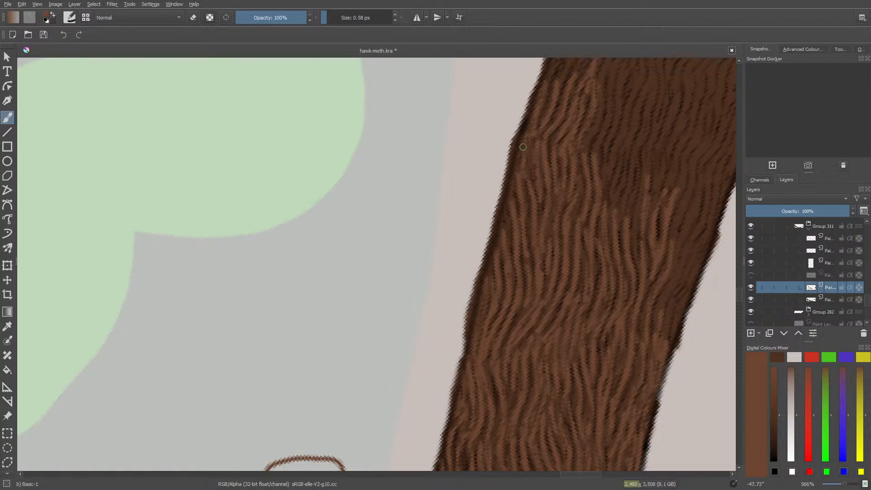
{"action": "left_click_drag", "start_coordinate": [606, 88], "coordinate": [589, 141]}
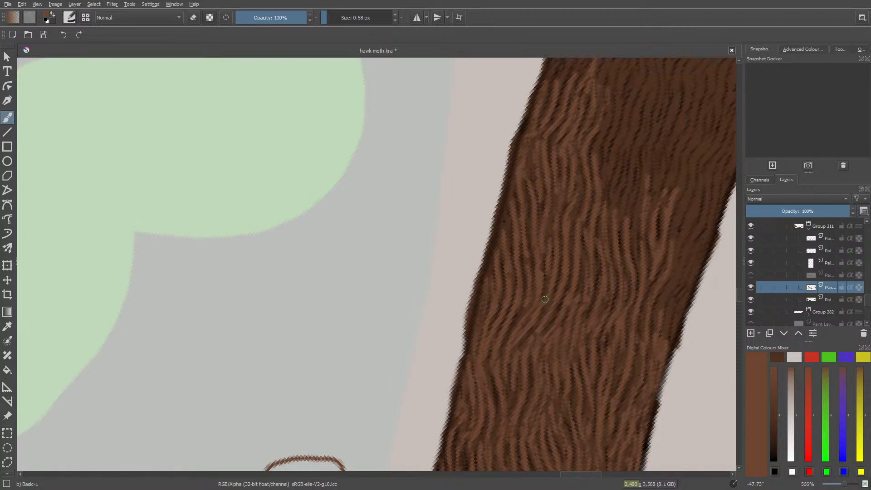
- Paint lighter strokes along the root's dark outer edge, continuing them upward and inward to the existing outer tuft
{"action": "mouse_move", "coordinate": [702, 192]}
{"action": "left_mouse_down"}
{"action": "mouse_move", "coordinate": [670, 252]}
{"action": "mouse_move", "coordinate": [654, 328]}
{"action": "mouse_move", "coordinate": [676, 291]}
{"action": "left_mouse_up"}
{"action": "left_click_drag", "start_coordinate": [669, 342], "coordinate": [682, 292]}
{"action": "left_click_drag", "start_coordinate": [681, 315], "coordinate": [700, 269]}
{"action": "mouse_move", "coordinate": [690, 284]}
{"action": "left_mouse_down"}
{"action": "mouse_move", "coordinate": [701, 239]}
{"action": "mouse_move", "coordinate": [682, 284]}
{"action": "mouse_move", "coordinate": [711, 186]}
{"action": "left_mouse_up"}
{"action": "left_click_drag", "start_coordinate": [707, 236], "coordinate": [733, 154]}
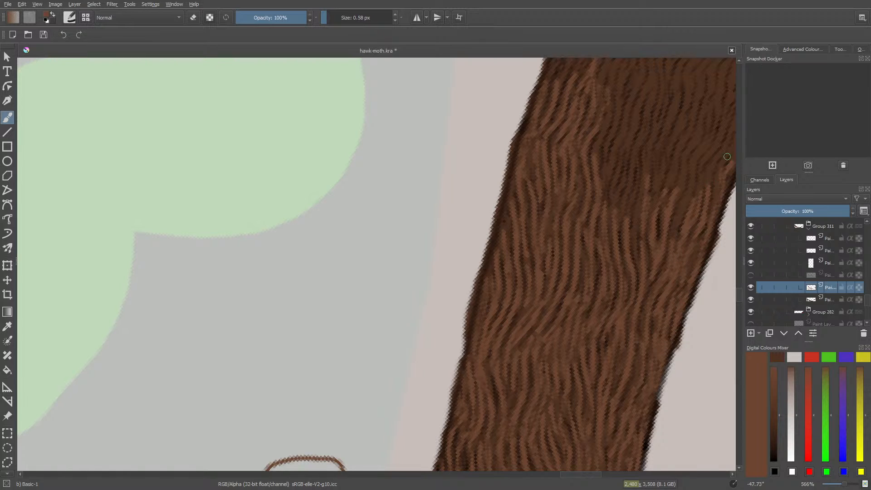
{"action": "left_click_drag", "start_coordinate": [712, 204], "coordinate": [728, 154]}
{"action": "mouse_move", "coordinate": [695, 218]}
{"action": "left_mouse_down"}
{"action": "mouse_move", "coordinate": [717, 156]}
{"action": "mouse_move", "coordinate": [704, 150]}
{"action": "left_mouse_up"}
{"action": "left_click_drag", "start_coordinate": [674, 228], "coordinate": [697, 167]}
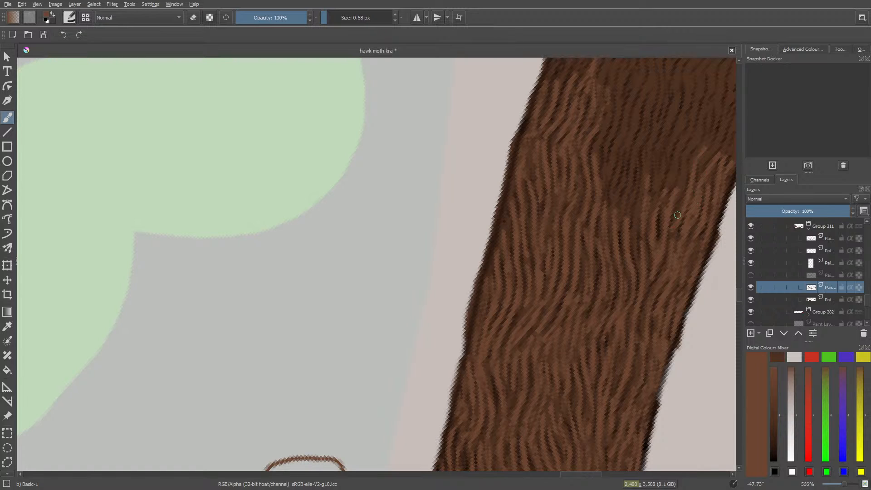
- Extend the lighter strokes higher from the outer half and fill the dark gap in the centre up to the inner-edge grain
{"action": "left_click_drag", "start_coordinate": [675, 194], "coordinate": [694, 133]}
{"action": "left_click_drag", "start_coordinate": [681, 171], "coordinate": [689, 127]}
{"action": "left_click_drag", "start_coordinate": [658, 211], "coordinate": [676, 126]}
{"action": "left_click_drag", "start_coordinate": [664, 157], "coordinate": [653, 210]}
{"action": "left_click_drag", "start_coordinate": [672, 91], "coordinate": [652, 174]}
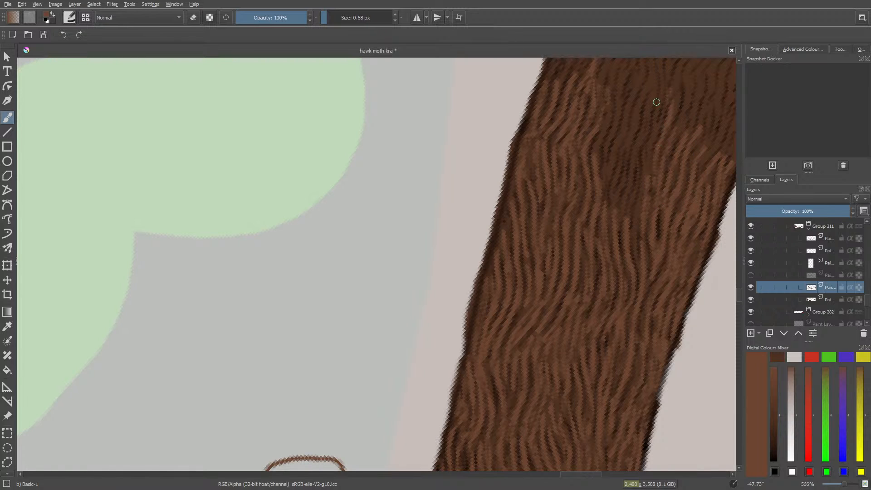
{"action": "left_click_drag", "start_coordinate": [662, 98], "coordinate": [642, 200]}
{"action": "mouse_move", "coordinate": [647, 110]}
{"action": "left_mouse_down"}
{"action": "mouse_move", "coordinate": [629, 233]}
{"action": "mouse_move", "coordinate": [613, 200]}
{"action": "mouse_move", "coordinate": [620, 218]}
{"action": "mouse_move", "coordinate": [628, 167]}
{"action": "left_mouse_up"}
{"action": "mouse_move", "coordinate": [623, 188]}
{"action": "left_mouse_down"}
{"action": "mouse_move", "coordinate": [638, 87]}
{"action": "mouse_move", "coordinate": [628, 161]}
{"action": "left_mouse_up"}
{"action": "mouse_move", "coordinate": [620, 178]}
{"action": "left_mouse_down"}
{"action": "mouse_move", "coordinate": [614, 218]}
{"action": "mouse_move", "coordinate": [613, 157]}
{"action": "mouse_move", "coordinate": [608, 169]}
{"action": "mouse_move", "coordinate": [619, 87]}
{"action": "mouse_move", "coordinate": [596, 156]}
{"action": "left_mouse_up"}
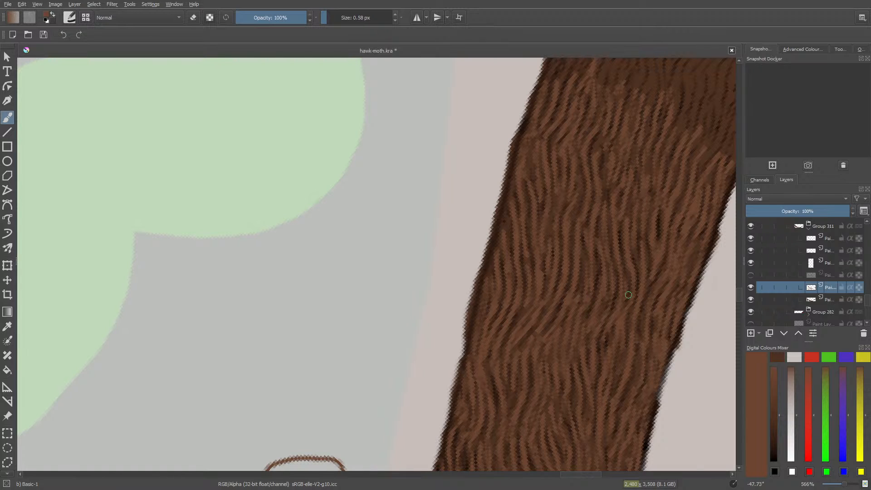
- Erase the brown doodle beside the root with the Eraser Circle brush and save the painting
{"action": "left_click_drag", "start_coordinate": [739, 295], "coordinate": [739, 284]}
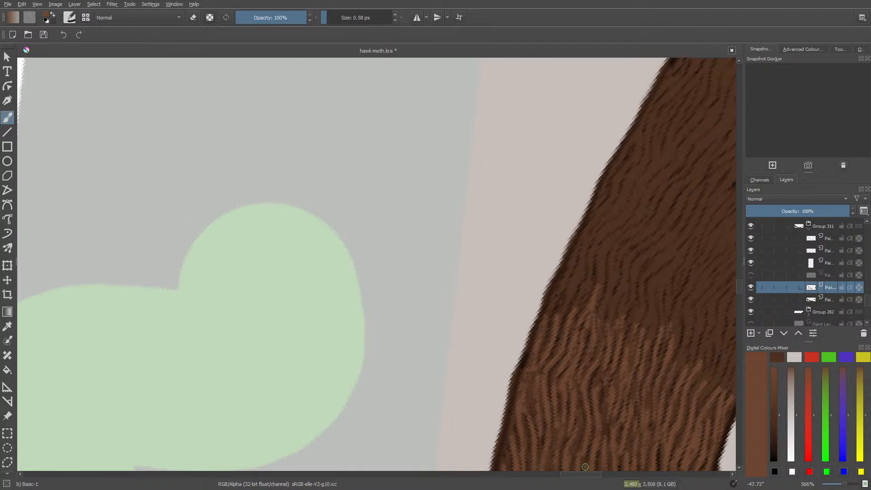
{"action": "left_click_drag", "start_coordinate": [576, 475], "coordinate": [589, 475]}
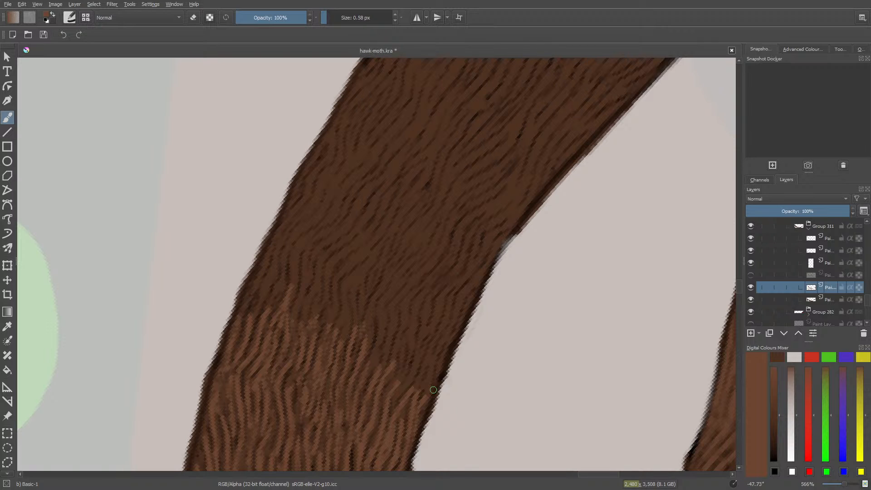
{"action": "left_click_drag", "start_coordinate": [845, 485], "coordinate": [845, 486]}
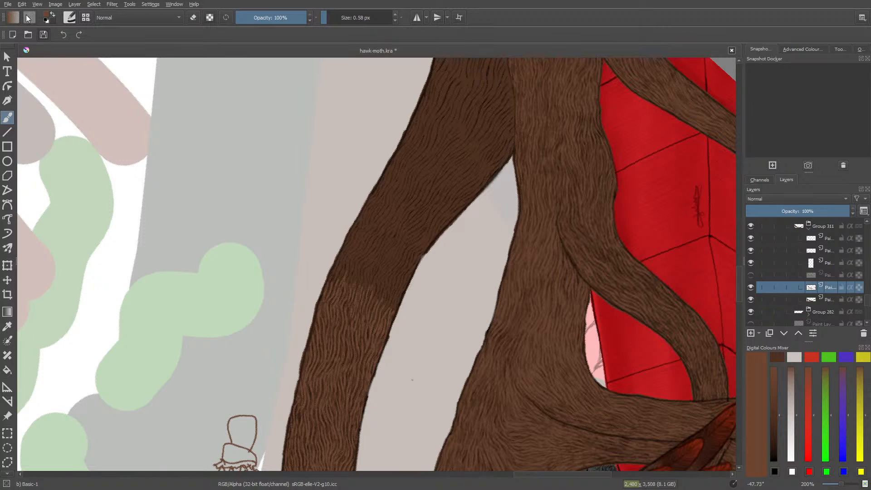
{"action": "left_click", "coordinate": [43, 34]}
{"action": "left_click_drag", "start_coordinate": [740, 296], "coordinate": [740, 307]}
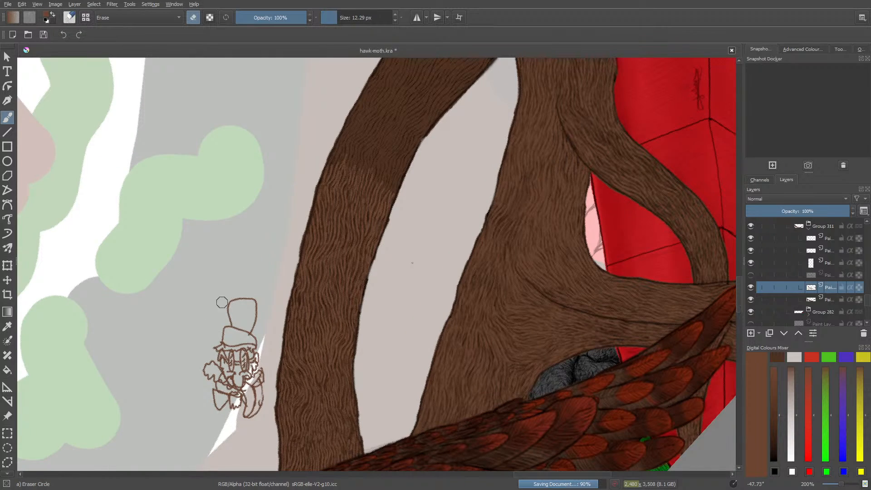
{"action": "mouse_move", "coordinate": [210, 380]}
{"action": "left_mouse_down"}
{"action": "mouse_move", "coordinate": [211, 330]}
{"action": "mouse_move", "coordinate": [197, 403]}
{"action": "mouse_move", "coordinate": [212, 389]}
{"action": "mouse_move", "coordinate": [233, 311]}
{"action": "mouse_move", "coordinate": [224, 409]}
{"action": "mouse_move", "coordinate": [258, 339]}
{"action": "mouse_move", "coordinate": [243, 422]}
{"action": "mouse_move", "coordinate": [265, 374]}
{"action": "mouse_move", "coordinate": [259, 406]}
{"action": "mouse_move", "coordinate": [246, 291]}
{"action": "mouse_move", "coordinate": [234, 331]}
{"action": "mouse_move", "coordinate": [234, 298]}
{"action": "left_mouse_up"}
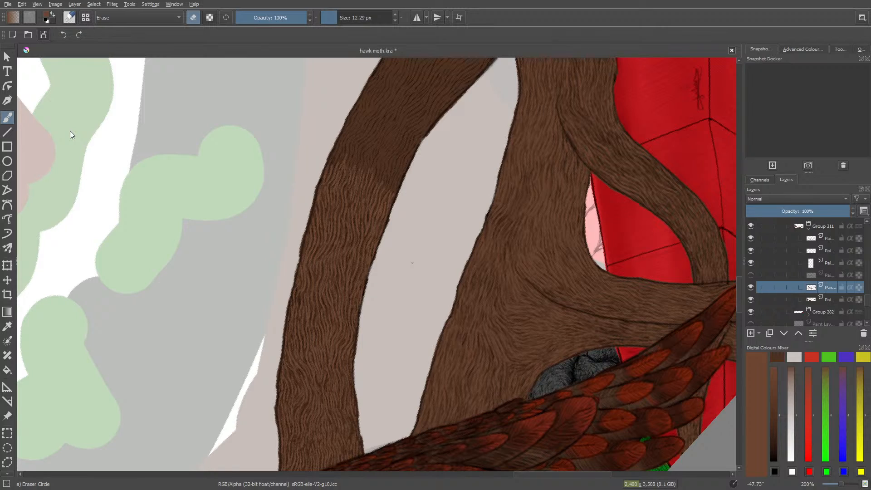
{"action": "key", "text": "ctrl+s"}
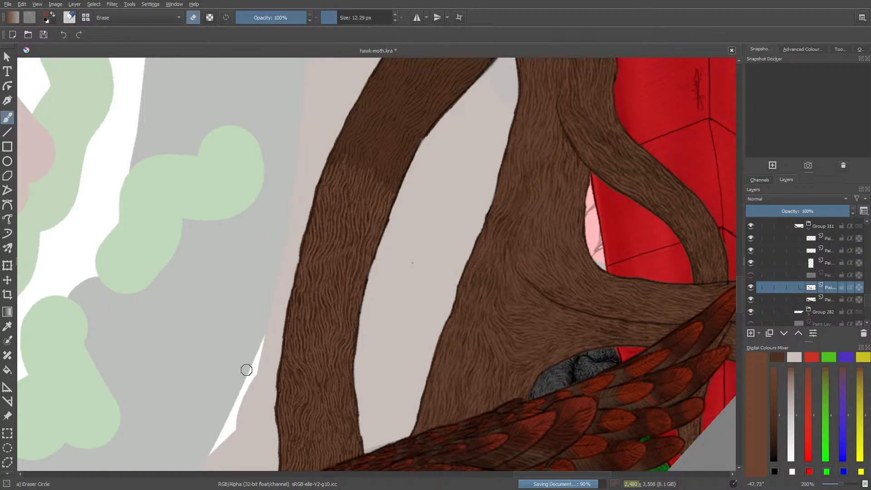
- Reset the canvas rotation to 0° and examine the whole painting with its textured roots
{"action": "scroll", "coordinate": [277, 121], "scroll_direction": "down", "scroll_amount": 14}
{"action": "scroll", "coordinate": [289, 126], "scroll_direction": "up", "scroll_amount": 2}
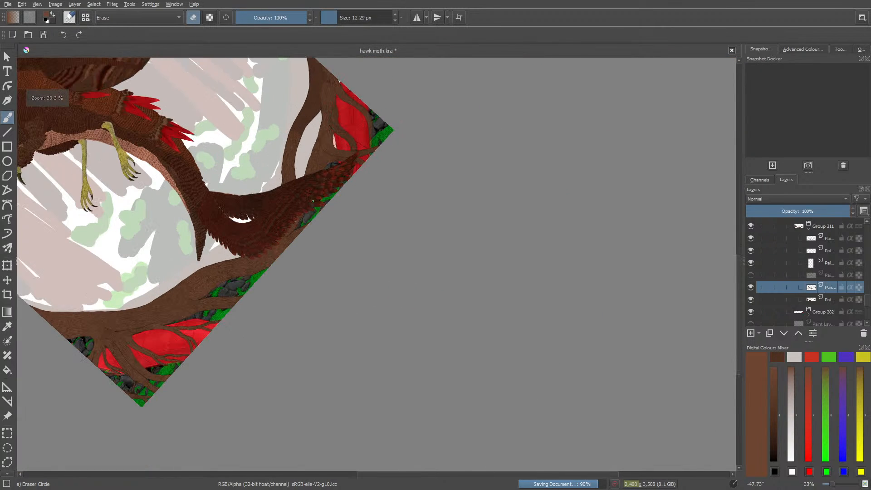
{"action": "scroll", "coordinate": [314, 204], "scroll_direction": "down", "scroll_amount": 2}
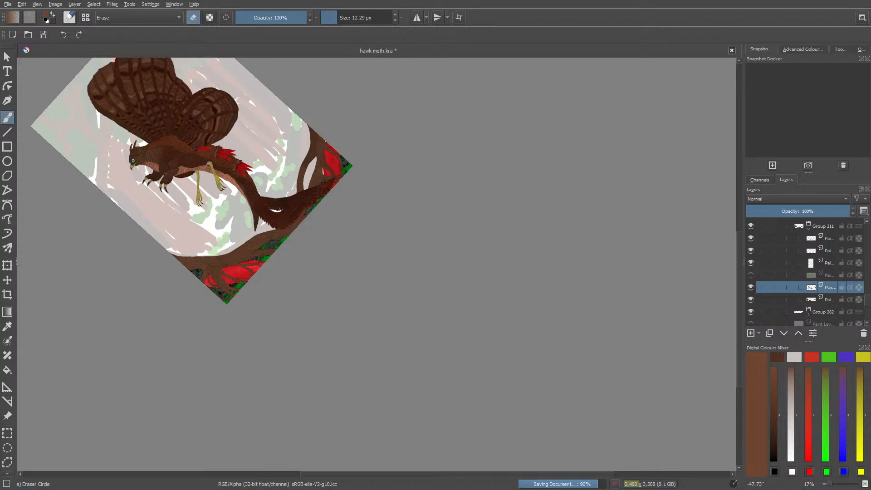
{"action": "scroll", "coordinate": [318, 272], "scroll_direction": "down", "scroll_amount": 4}
{"action": "scroll", "coordinate": [344, 294], "scroll_direction": "up", "scroll_amount": 2}
{"action": "scroll", "coordinate": [359, 363], "scroll_direction": "down", "scroll_amount": 2}
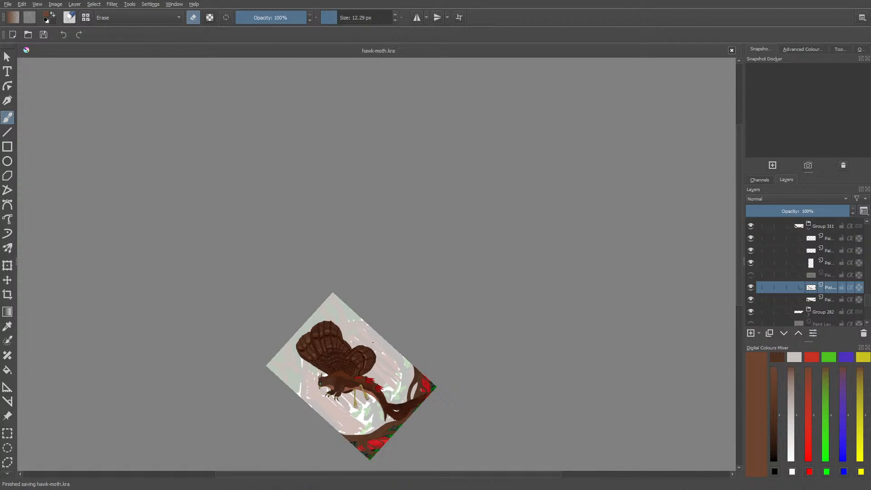
{"action": "key", "text": "5"}
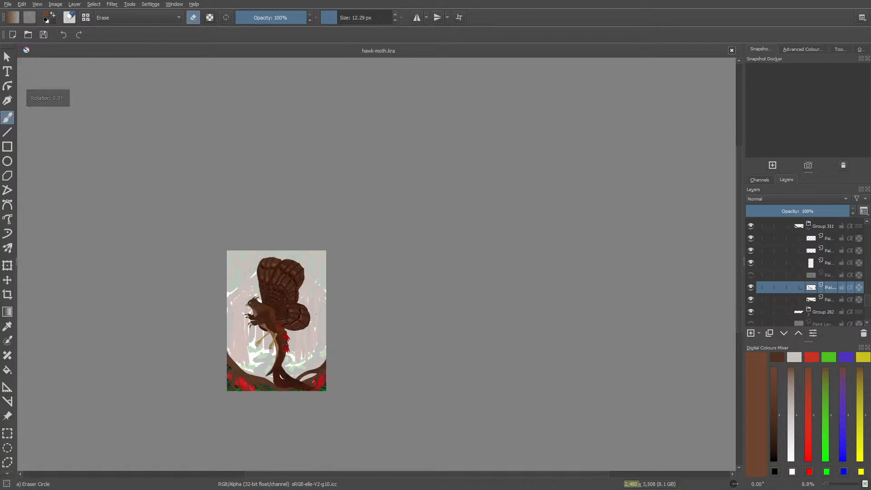
{"action": "scroll", "coordinate": [580, 193], "scroll_direction": "up", "scroll_amount": 3}
{"action": "scroll", "coordinate": [517, 297], "scroll_direction": "down", "scroll_amount": 4}
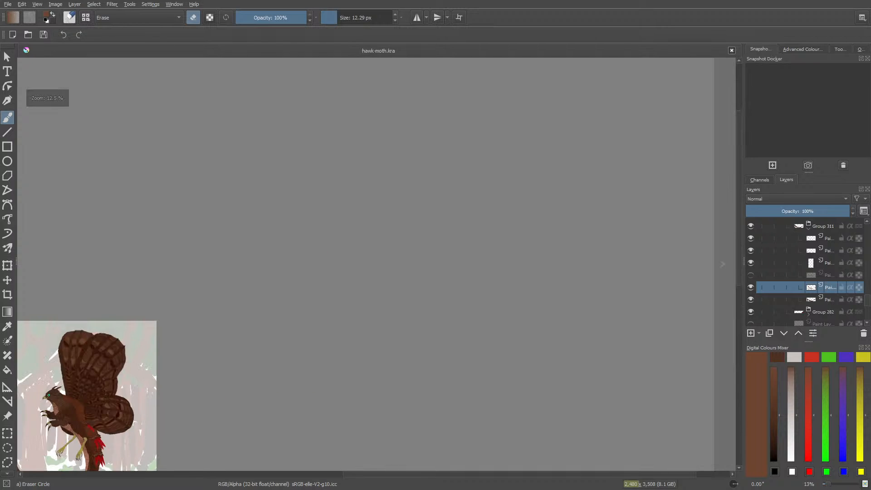
{"action": "scroll", "coordinate": [470, 444], "scroll_direction": "up", "scroll_amount": 4}
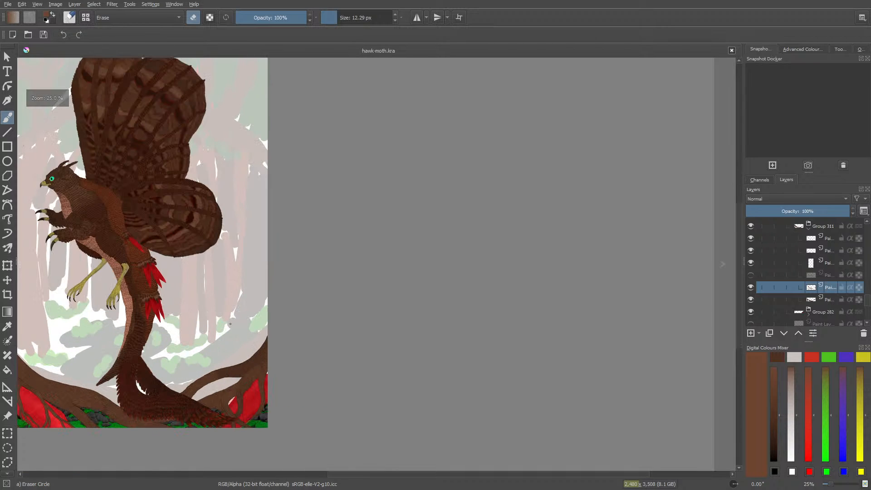
{"action": "scroll", "coordinate": [257, 338], "scroll_direction": "down", "scroll_amount": 2}
{"action": "scroll", "coordinate": [196, 339], "scroll_direction": "up", "scroll_amount": 1}
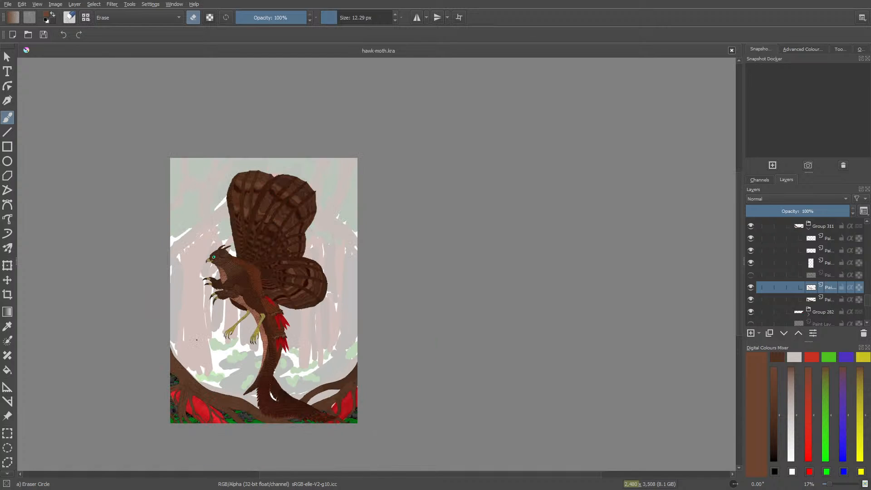